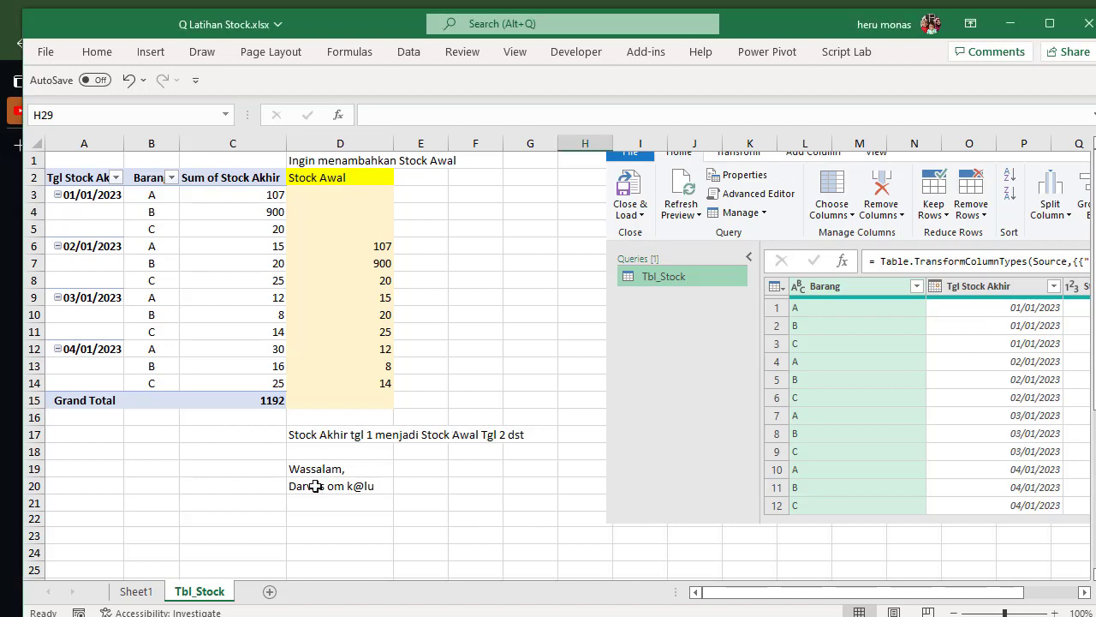
Examine the stock pivot table on the Tbl_Stock sheet, its column headers and the note requesting a Stock Awal column
scroll(315, 490, "down", 2)
left_click(556, 432)
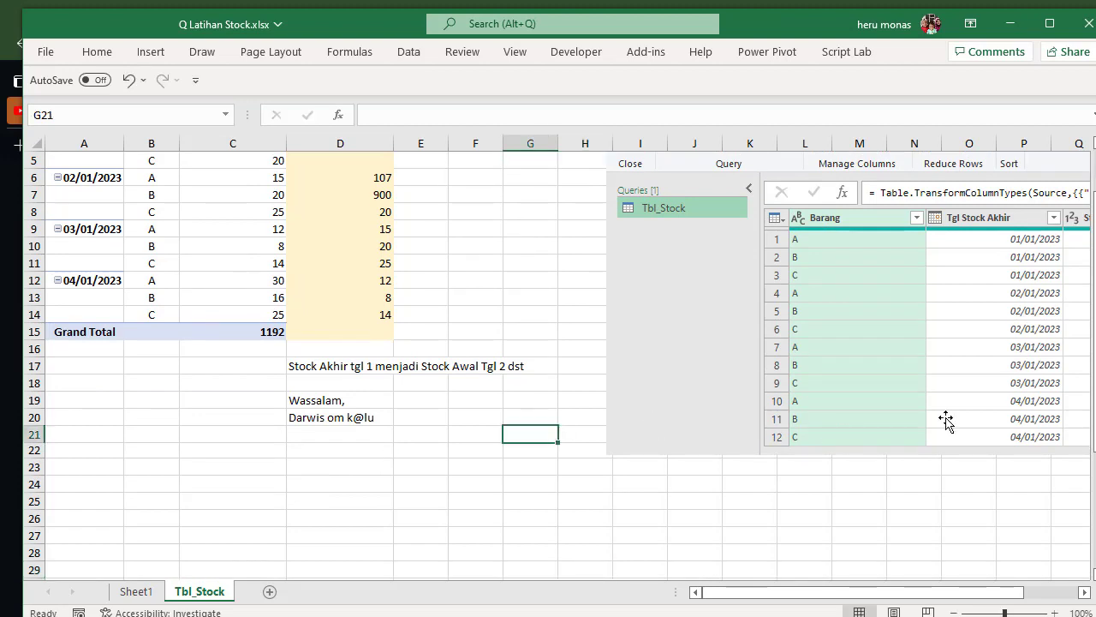
scroll(1091, 313, "up", 2)
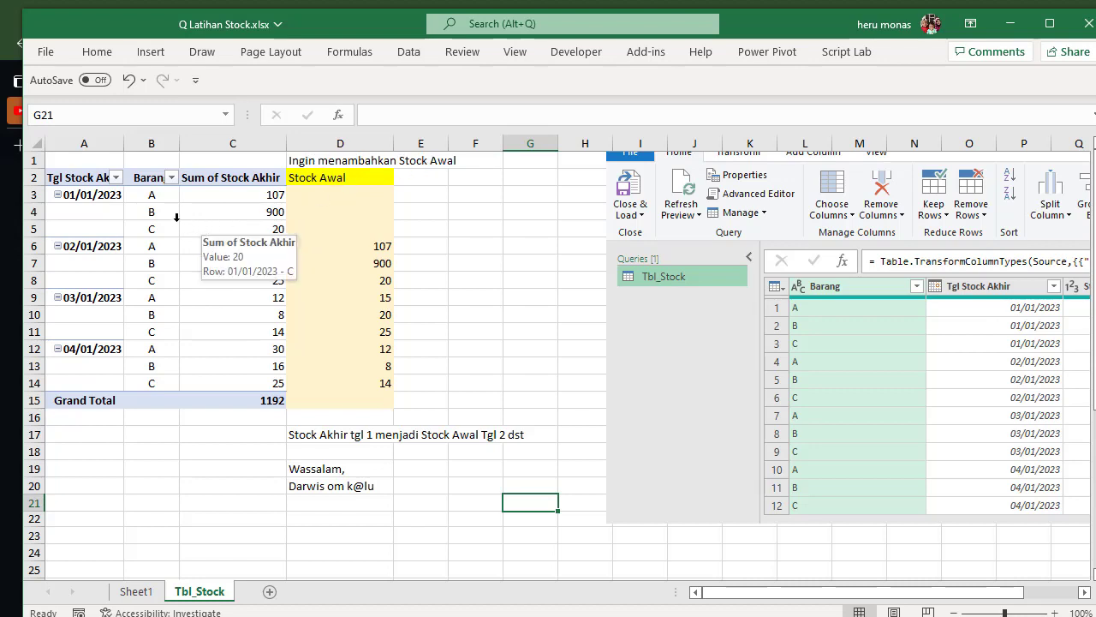
left_click(90, 177)
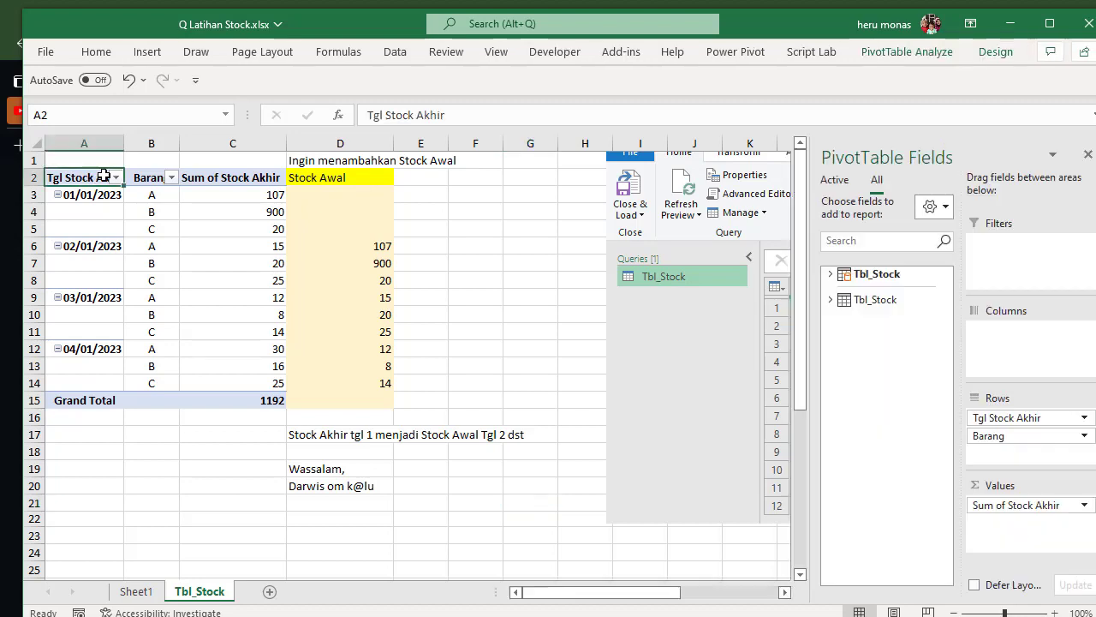
left_click(147, 174)
left_click(234, 180)
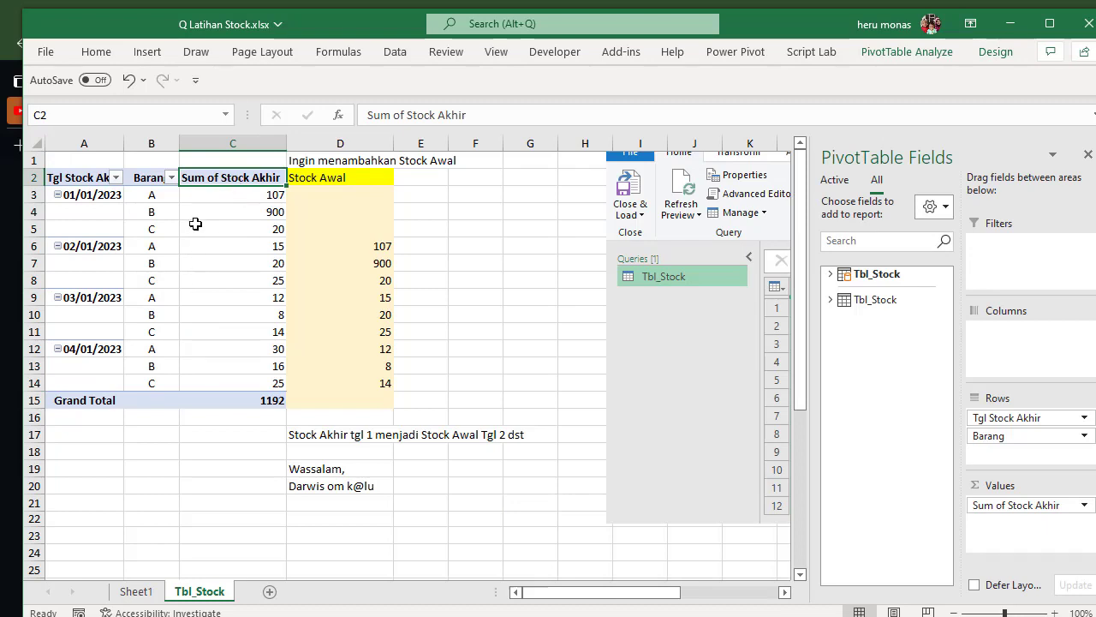
mouse_move(189, 234)
Compare the source table on Sheet1 with the pivot table, checking Stock Akhir for items A and B on 01-Jan
left_click(136, 590)
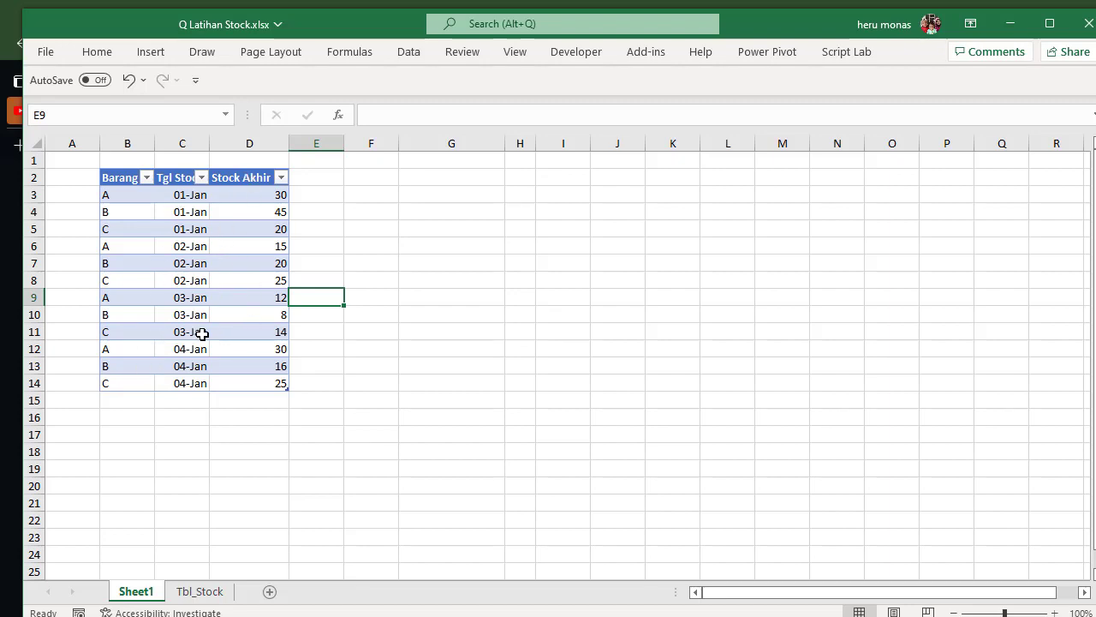
left_click(198, 591)
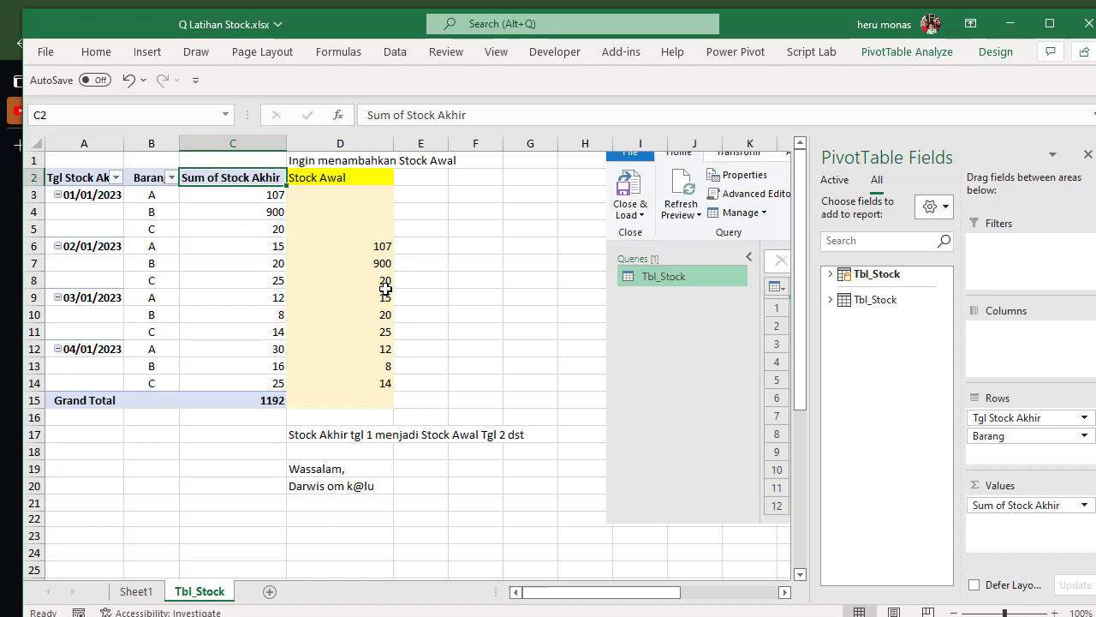
left_click(155, 593)
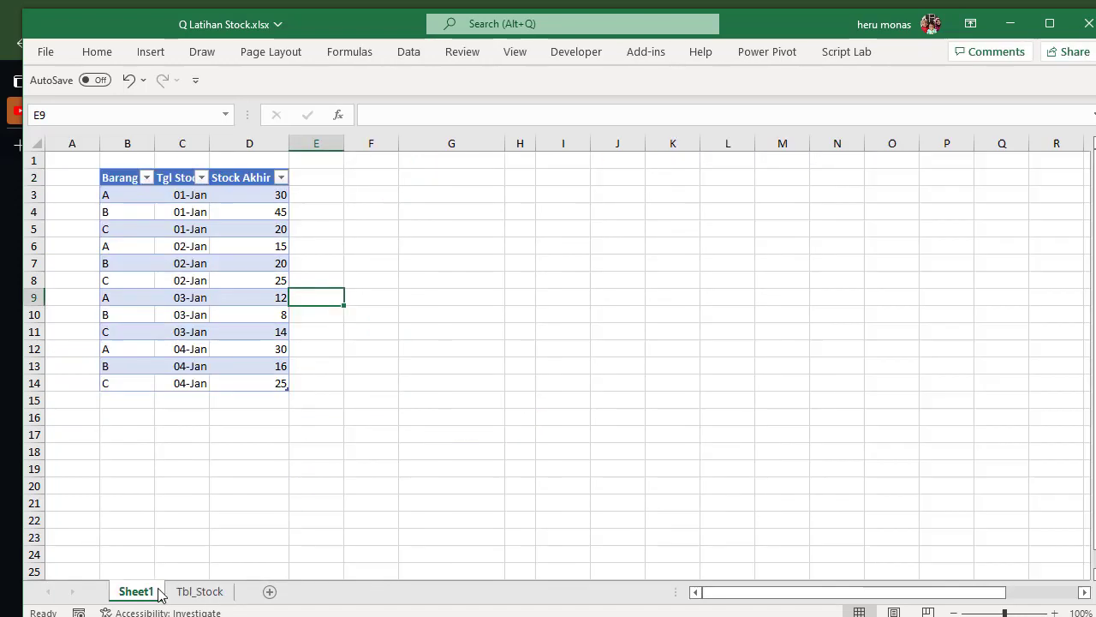
left_click(277, 196)
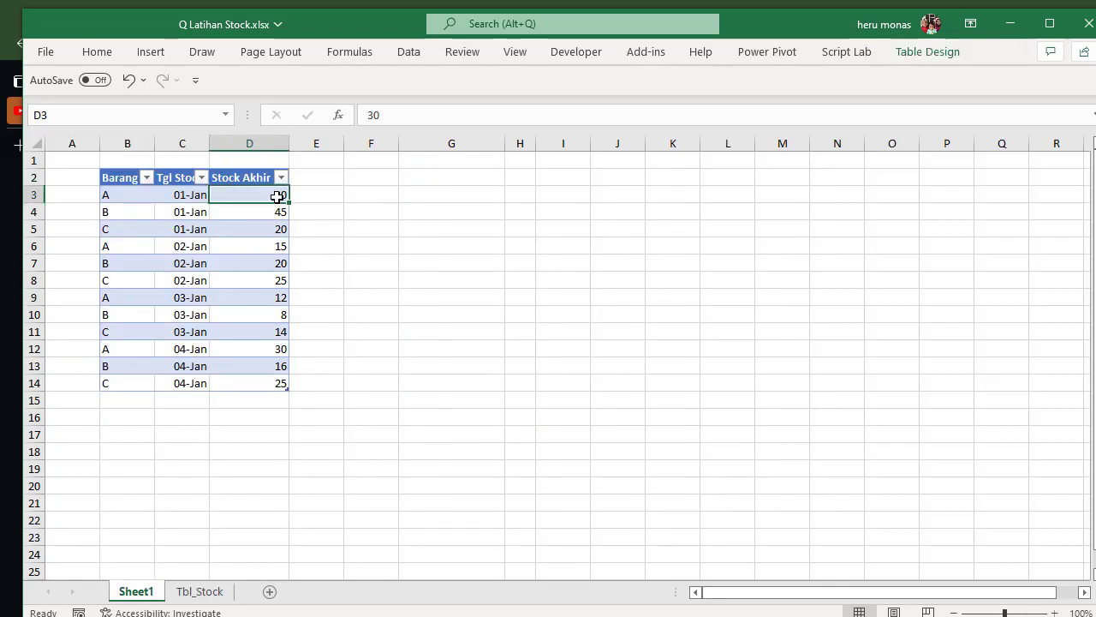
left_click(257, 213)
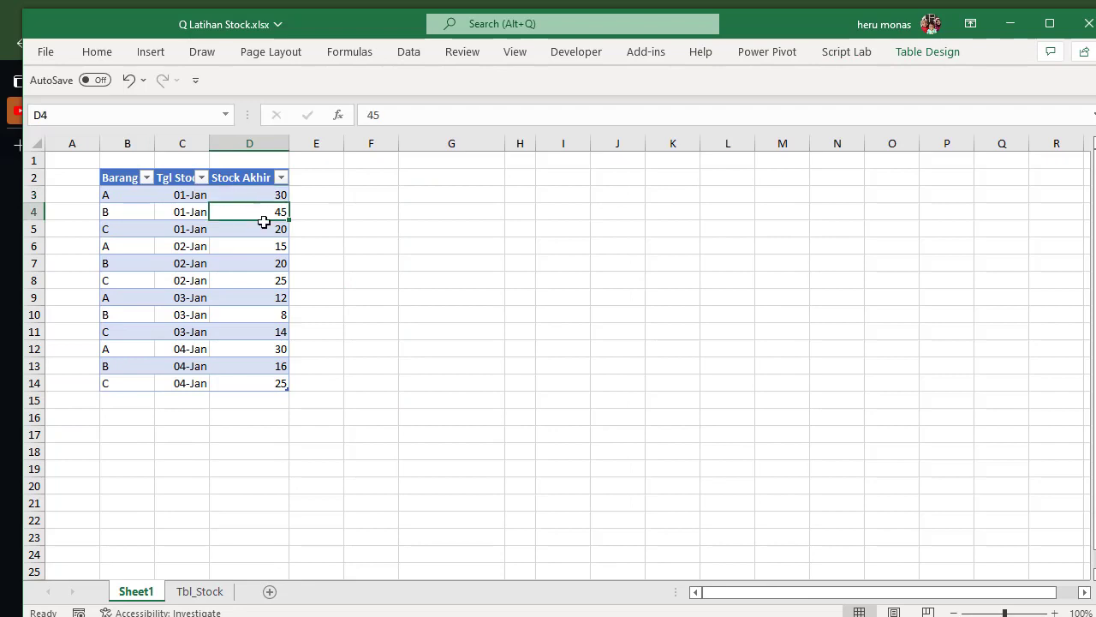
Refresh all data in the workbook to update the pivot table on the Tbl_Stock sheet
left_click(215, 590)
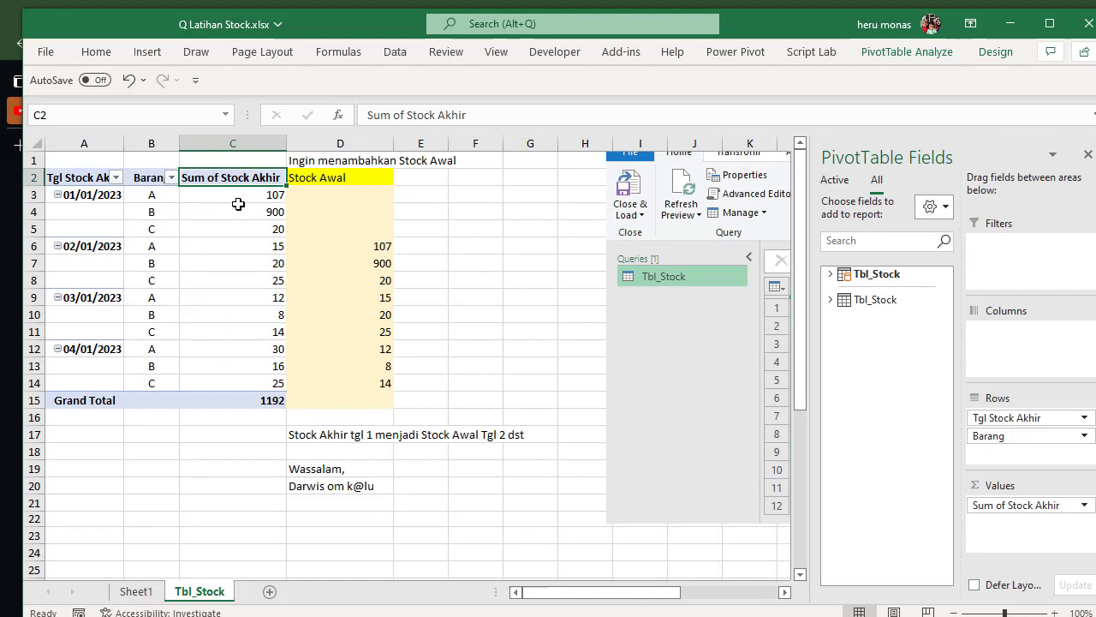
left_click(395, 51)
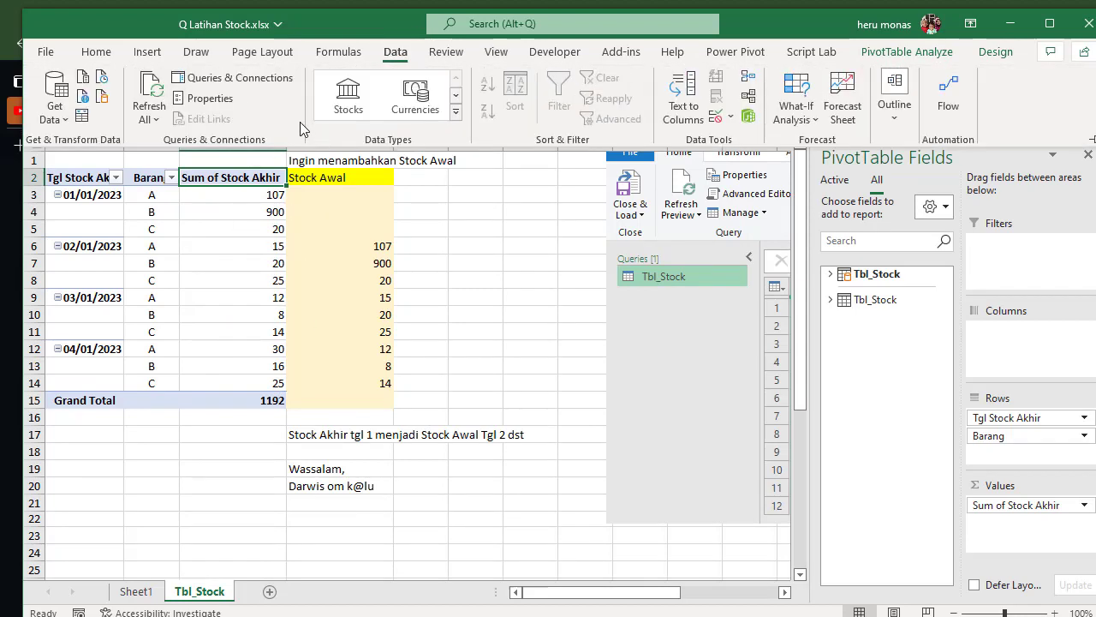
left_click(149, 96)
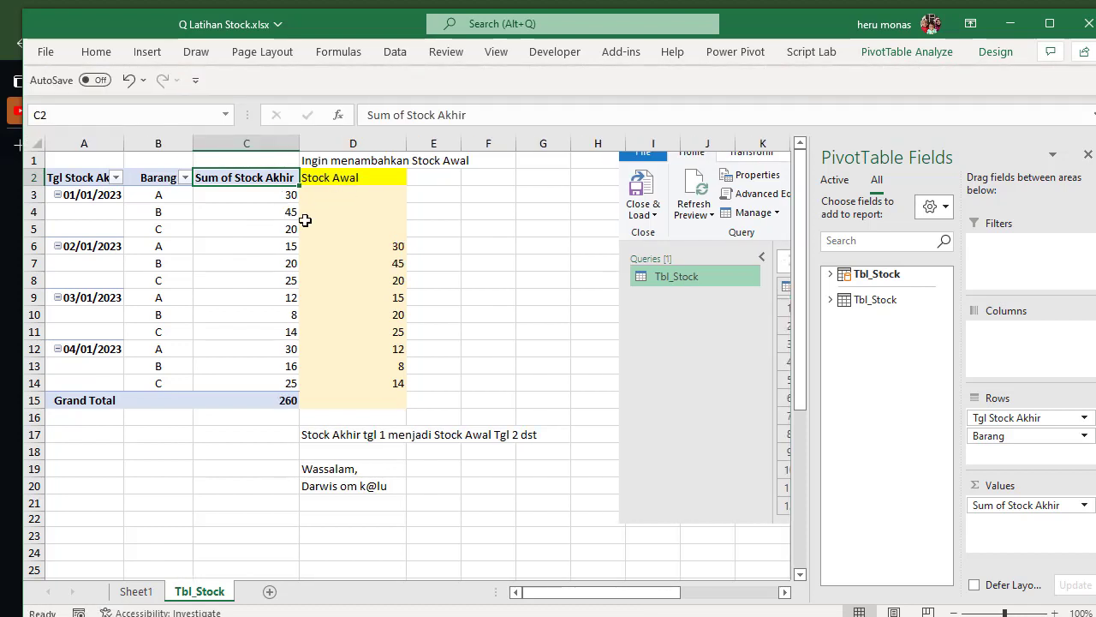
Check the refreshed 01/01/2023 ending stock for A and B against the Stock Awal cells, and inspect the query picture beside them
left_click(272, 195)
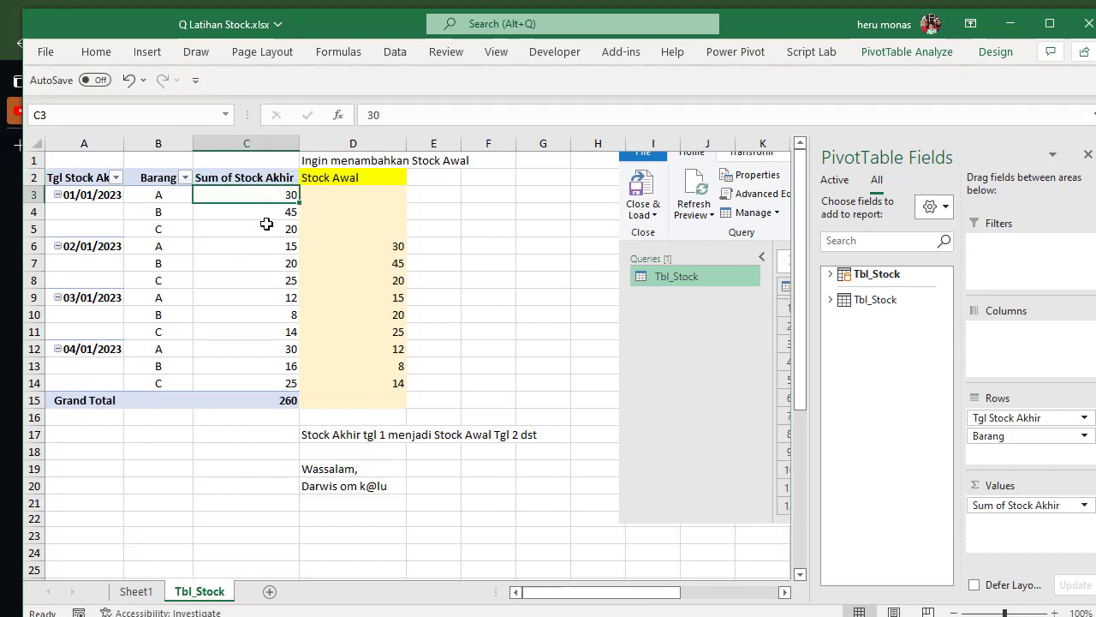
left_click(261, 216)
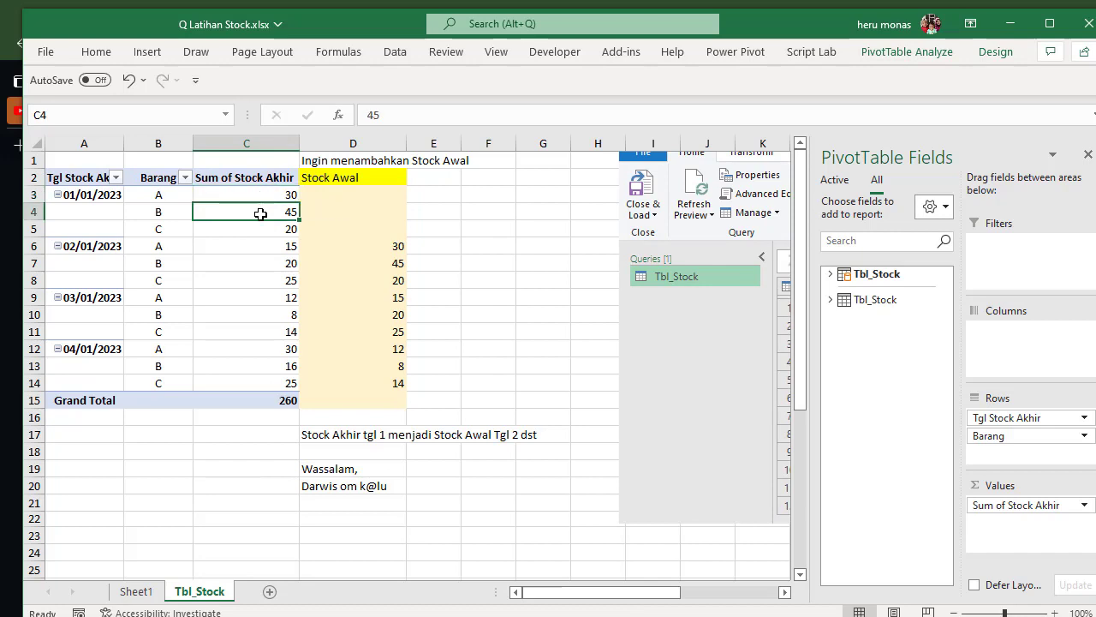
left_click(396, 249)
left_click(397, 262)
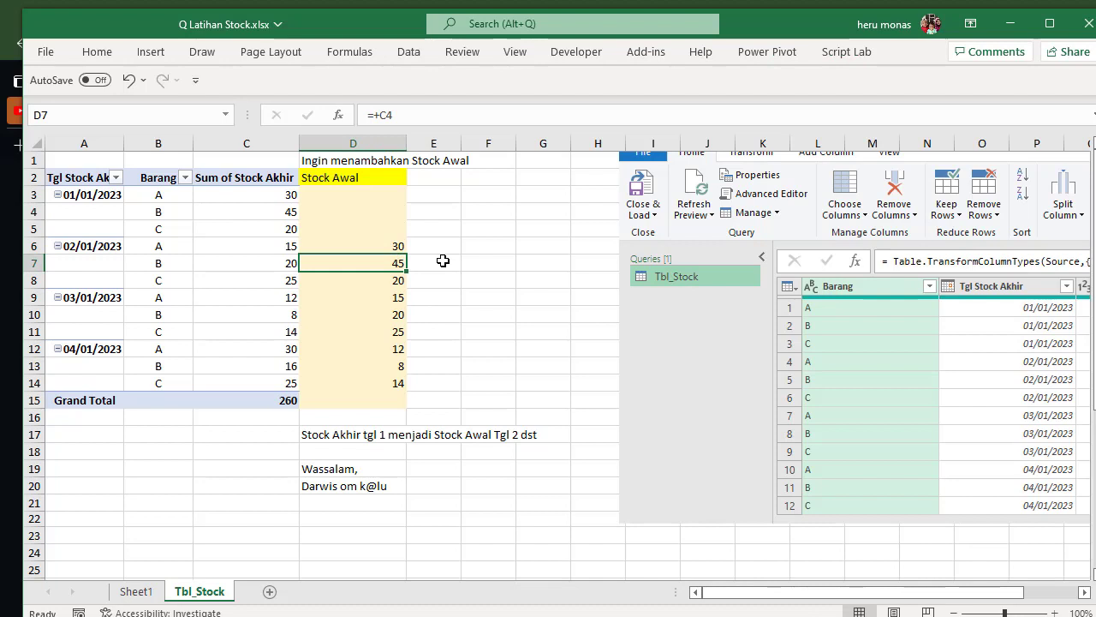
left_click(367, 175)
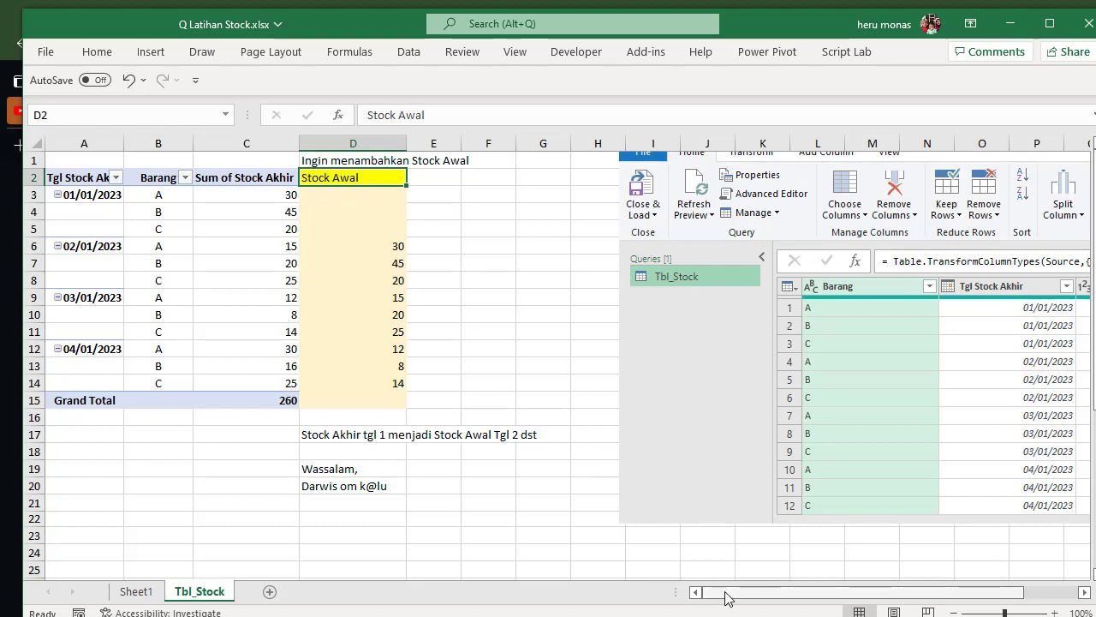
left_click_drag(725, 594, 827, 597)
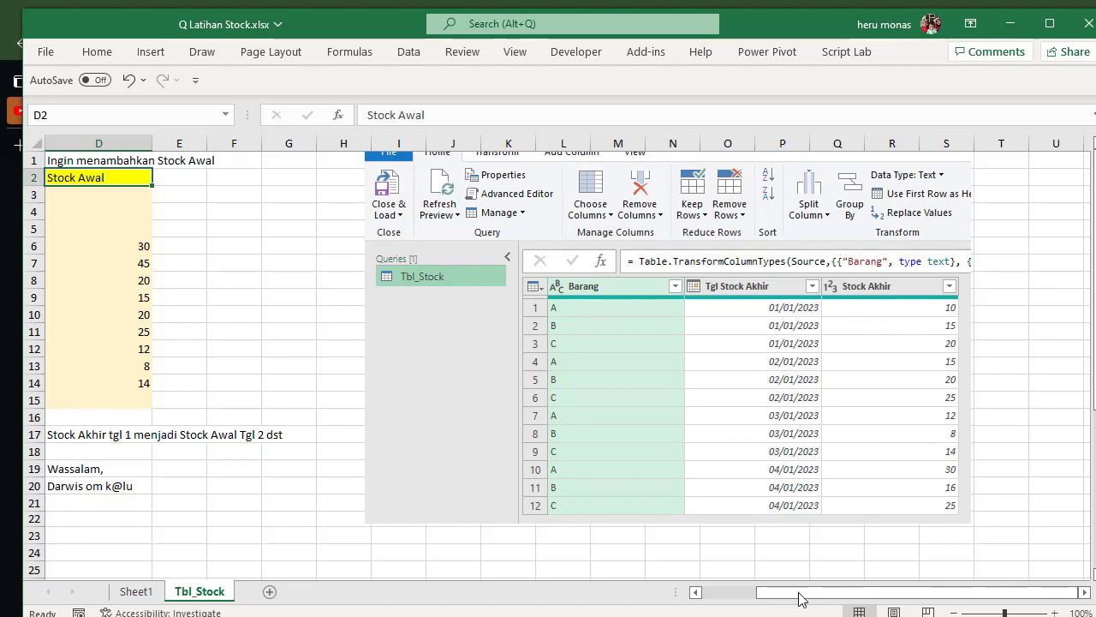
left_click_drag(793, 599, 708, 596)
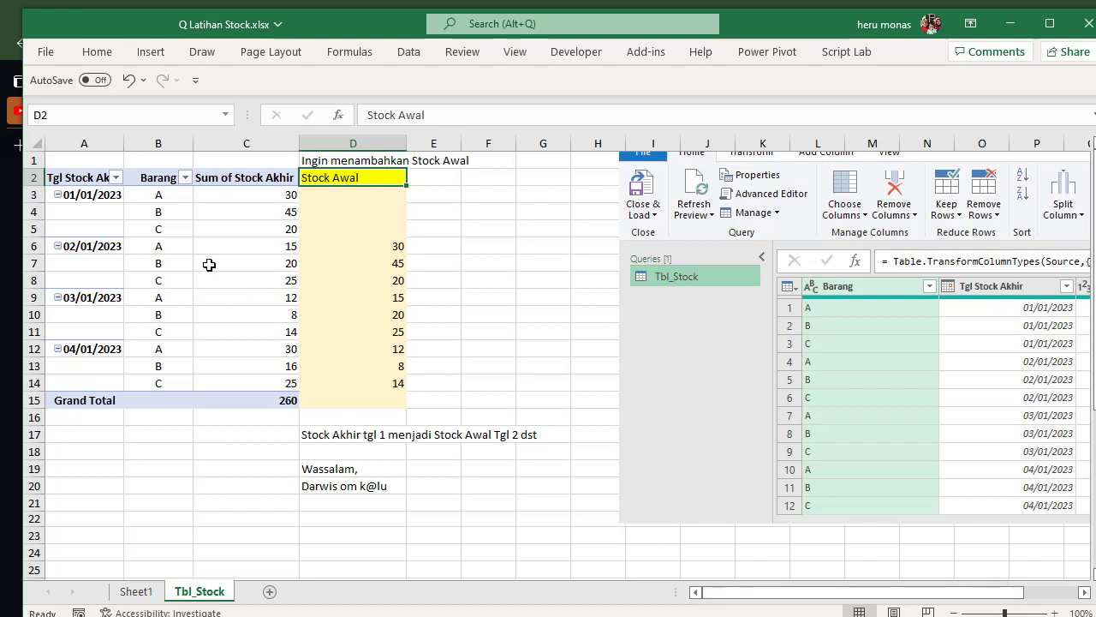
Review the pivot table's Tgl Stock Akhir, Barang and Sum of Stock Akhir columns and the date entries
mouse_move(204, 260)
left_click(75, 180)
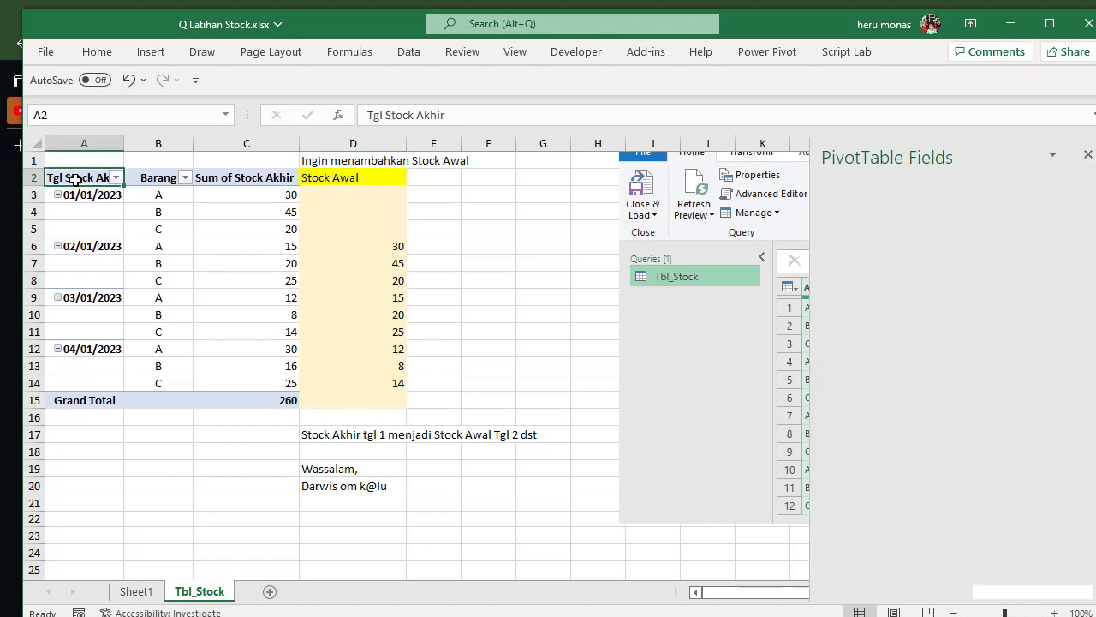
left_click(146, 177)
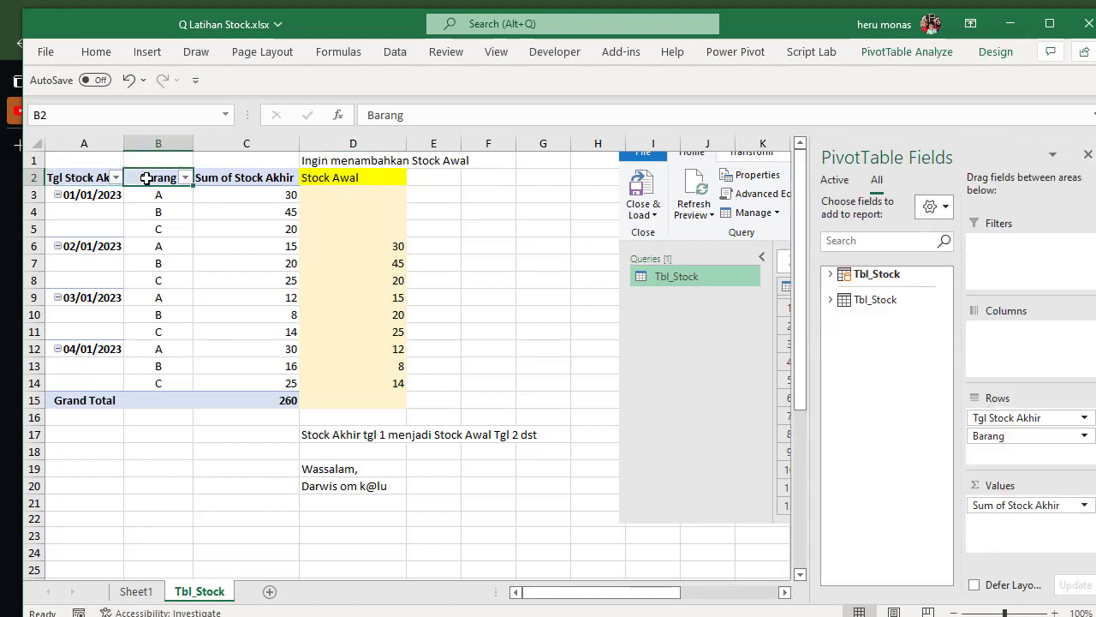
left_click(250, 179)
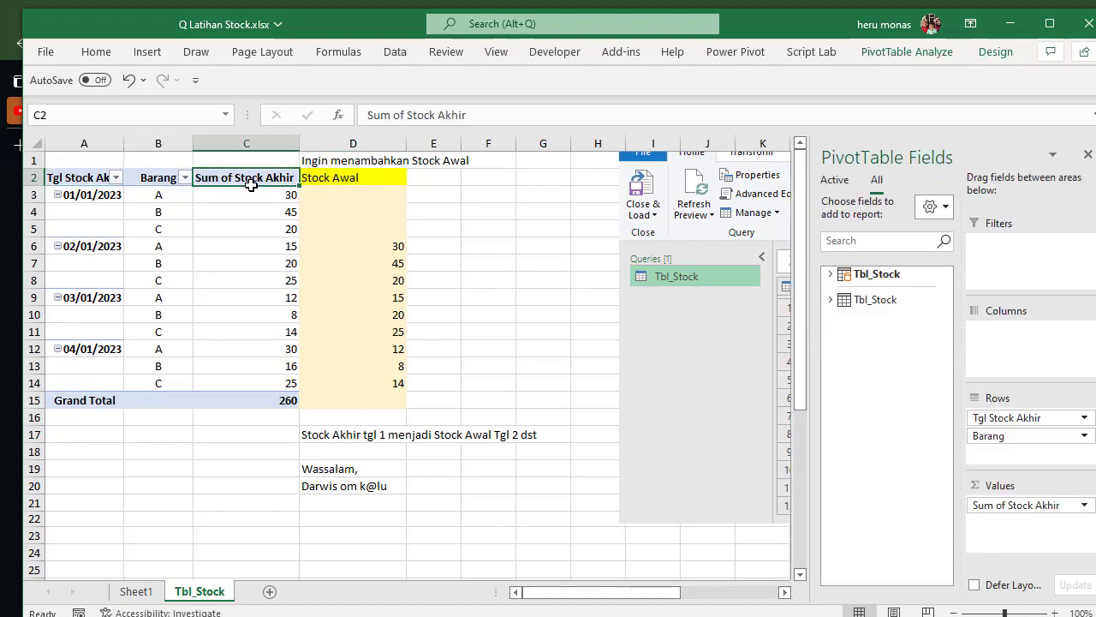
left_click(163, 179)
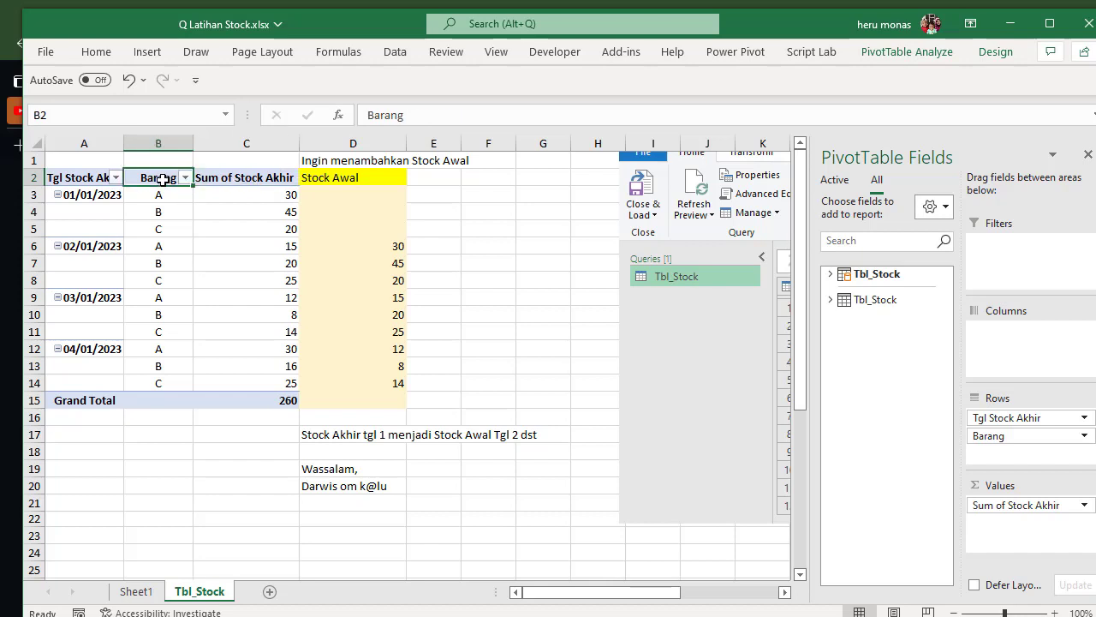
left_click(81, 171)
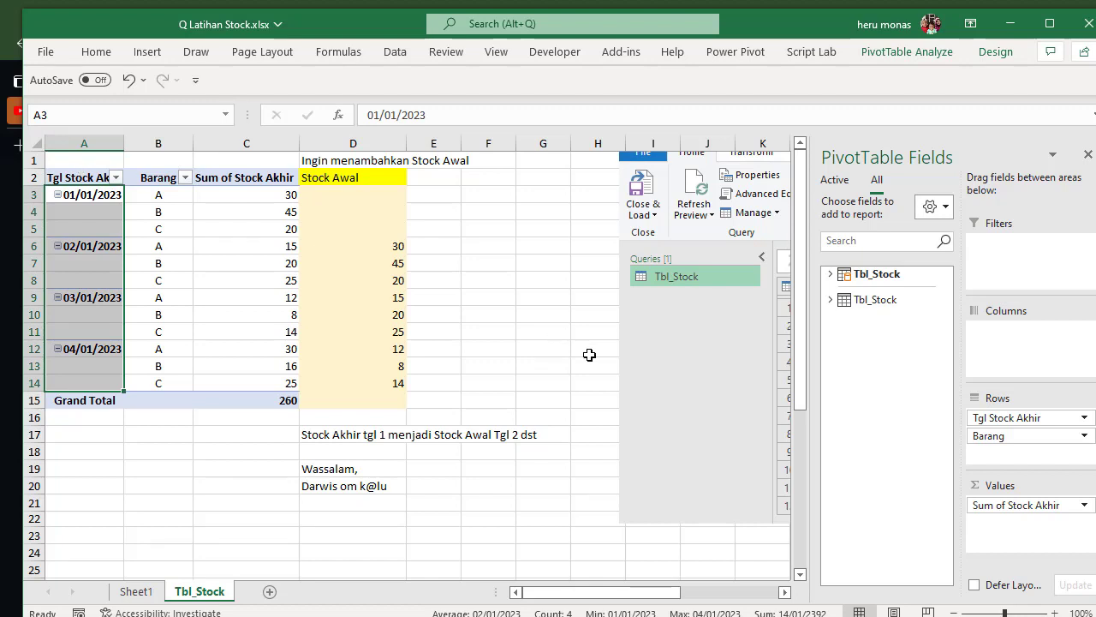
left_click(649, 375)
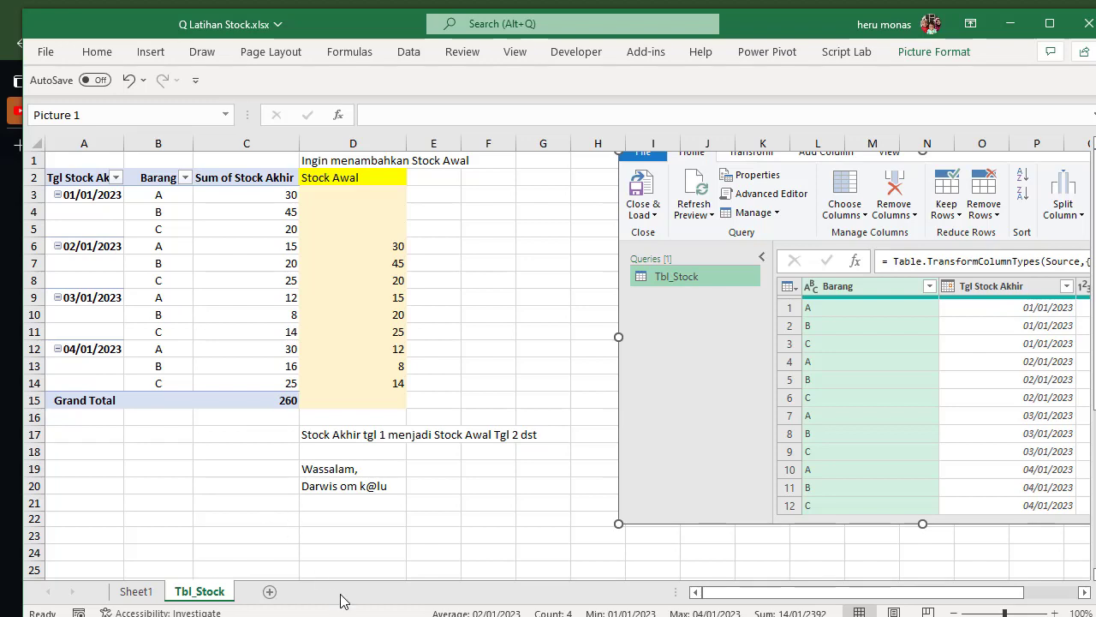
Insert a new table column directly after Stock Akhir in the source table on Sheet1
left_click(138, 592)
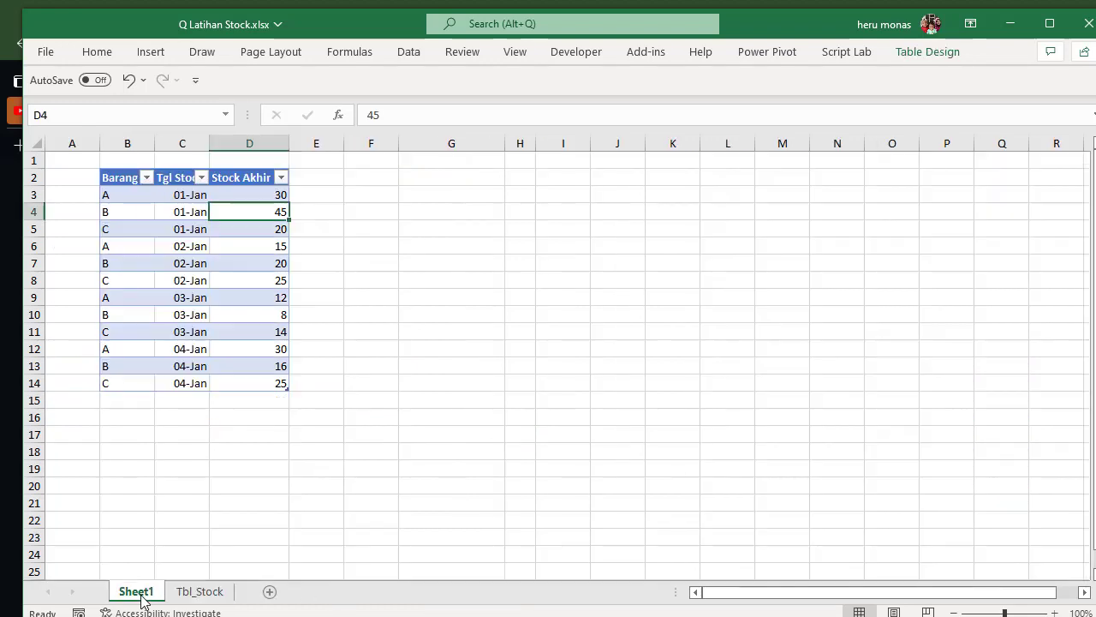
left_click(202, 542)
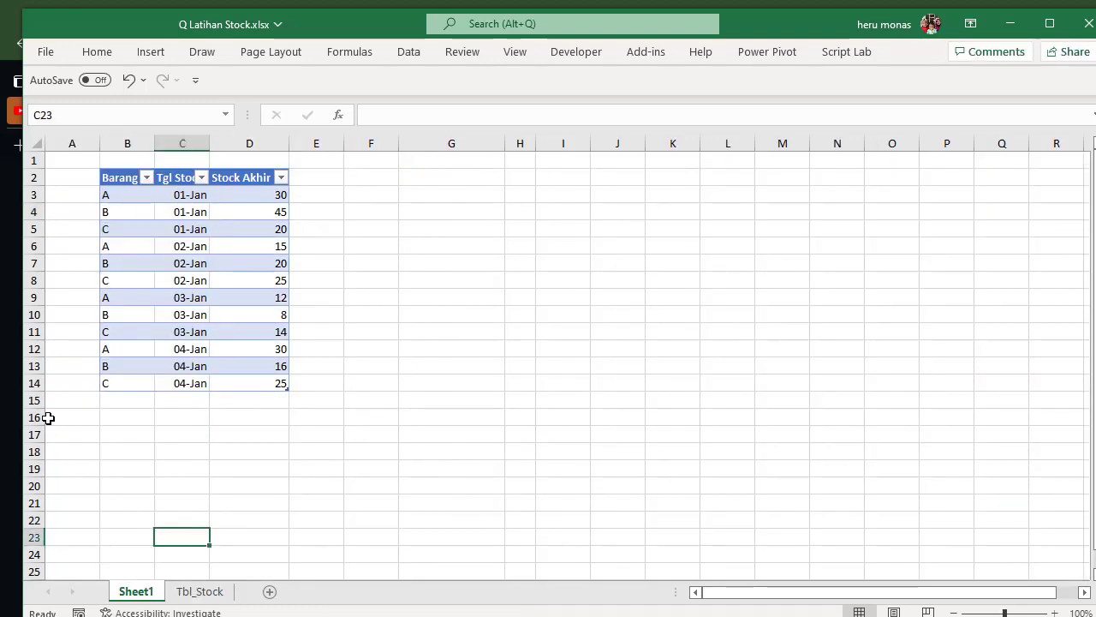
left_click(69, 197)
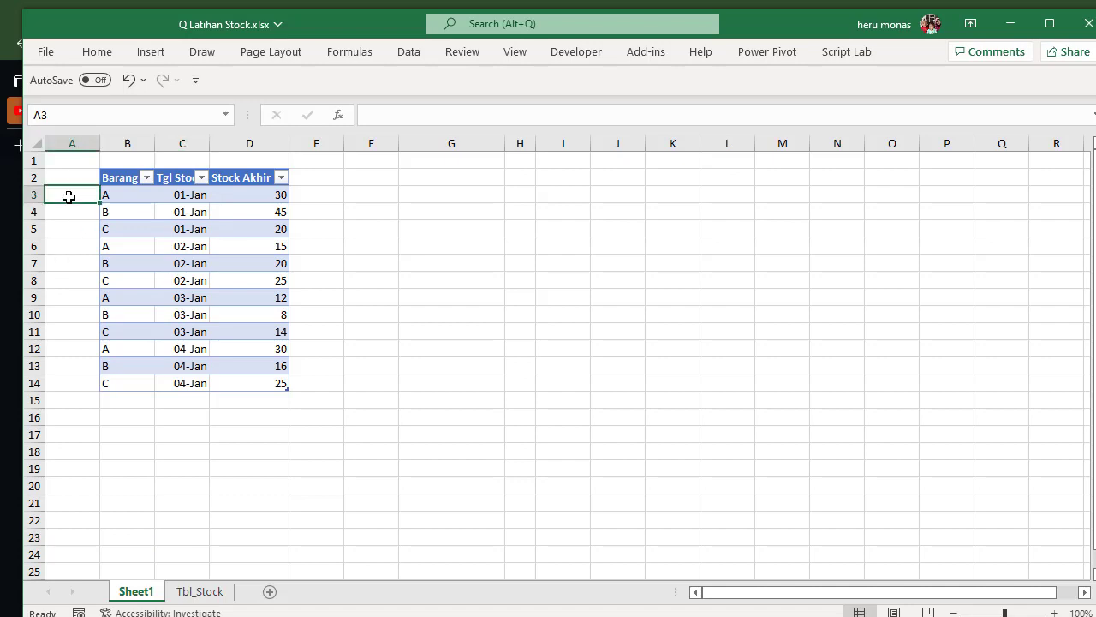
left_click(250, 178)
right_click(251, 178)
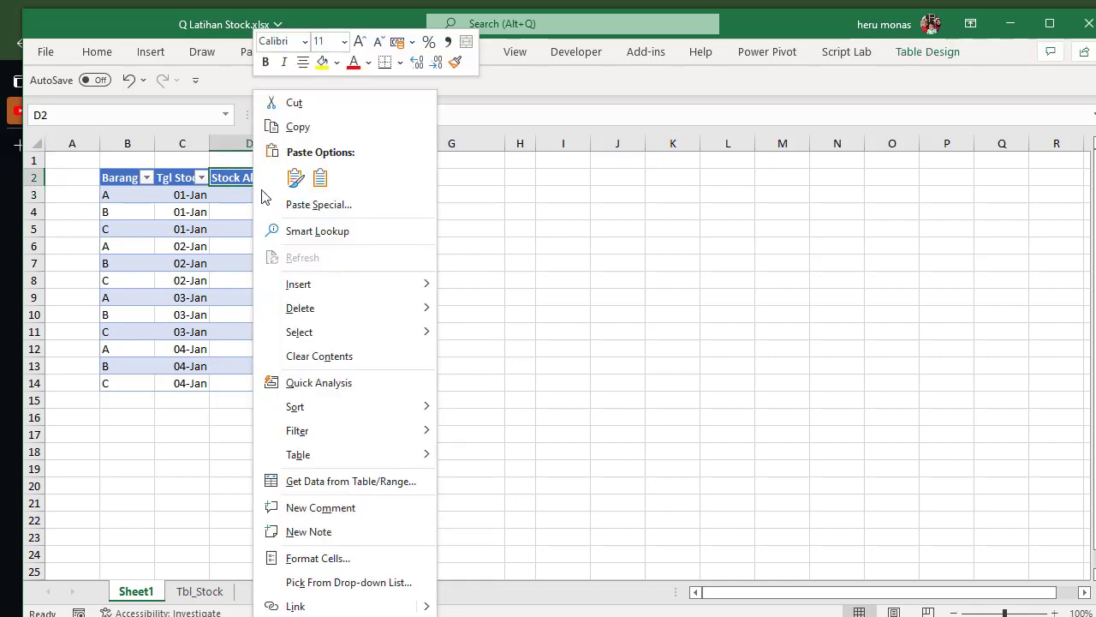
mouse_move(334, 292)
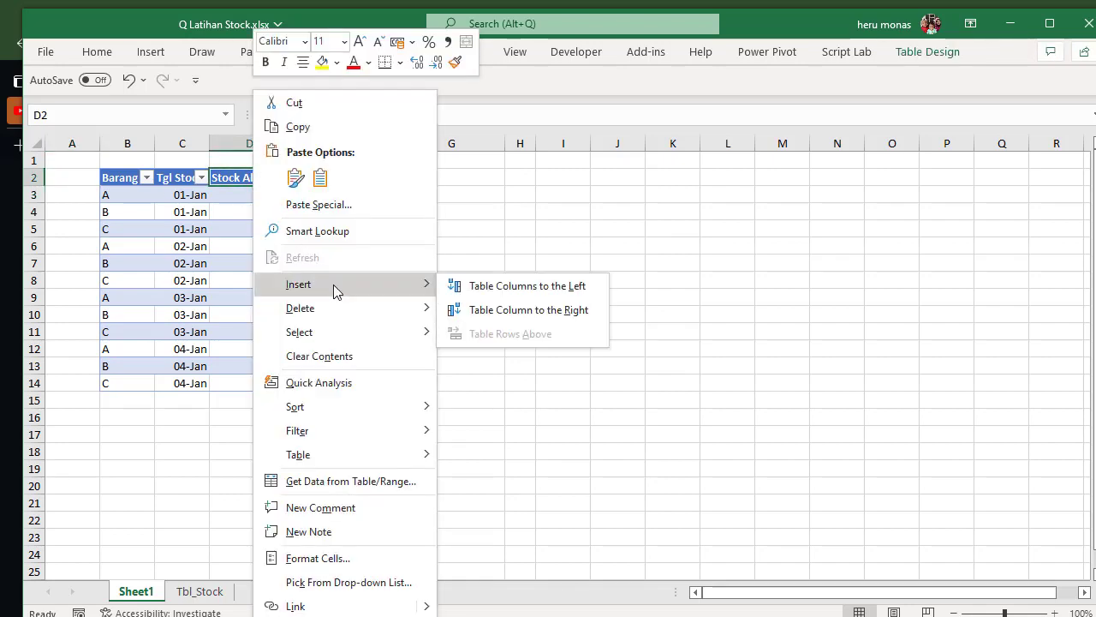
left_click(527, 318)
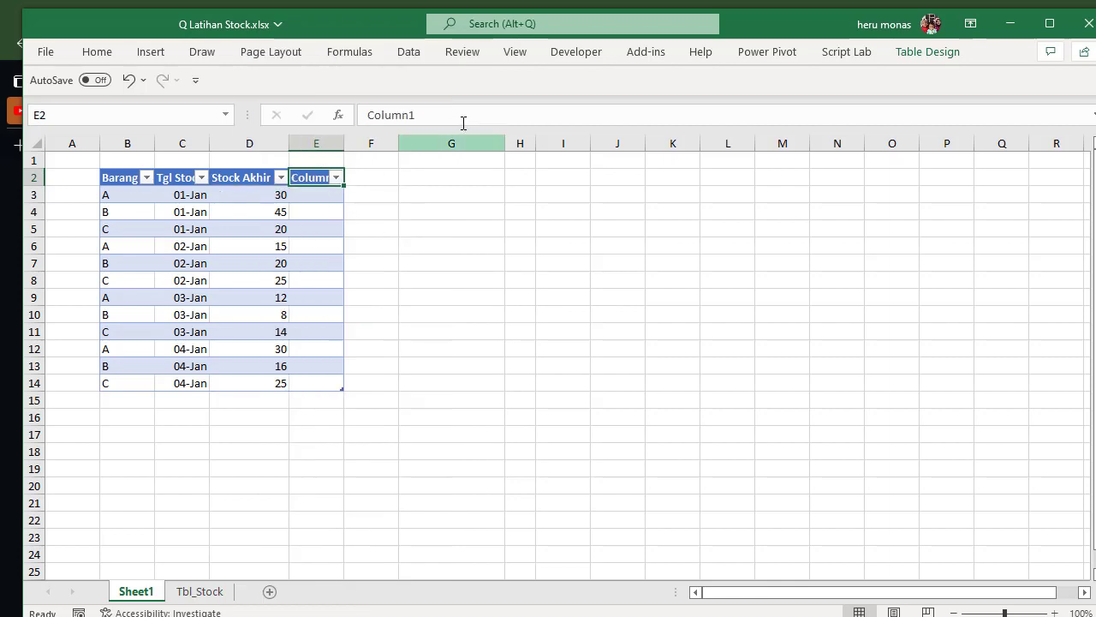
Rename the header of the new column in the source table to "index"
left_click_drag(417, 114, 291, 101)
type("i")
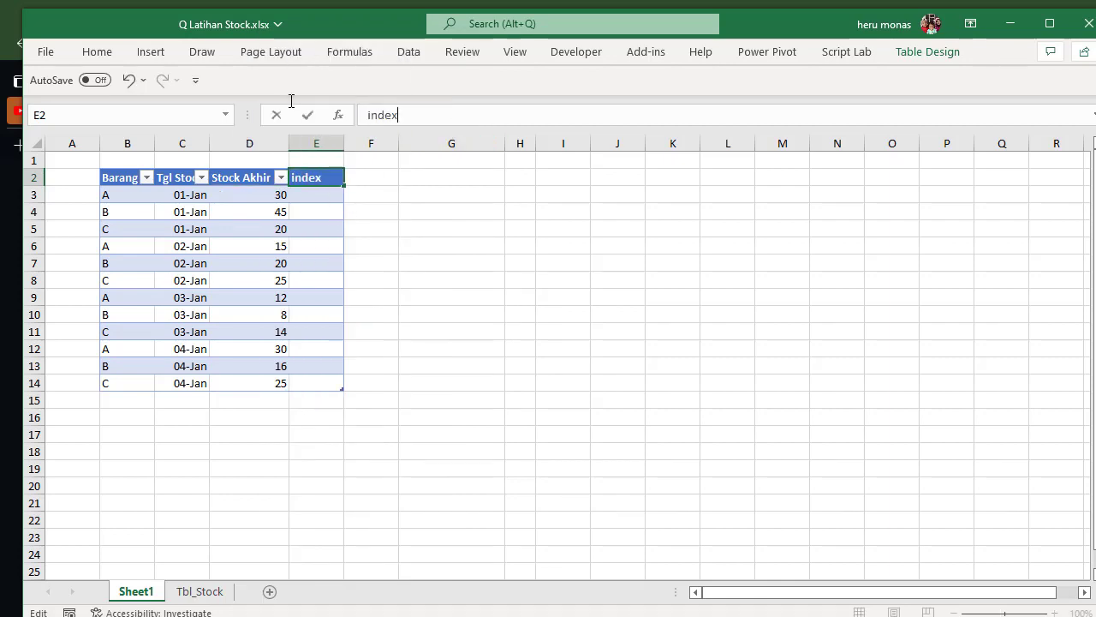
type("ndex")
key("Return")
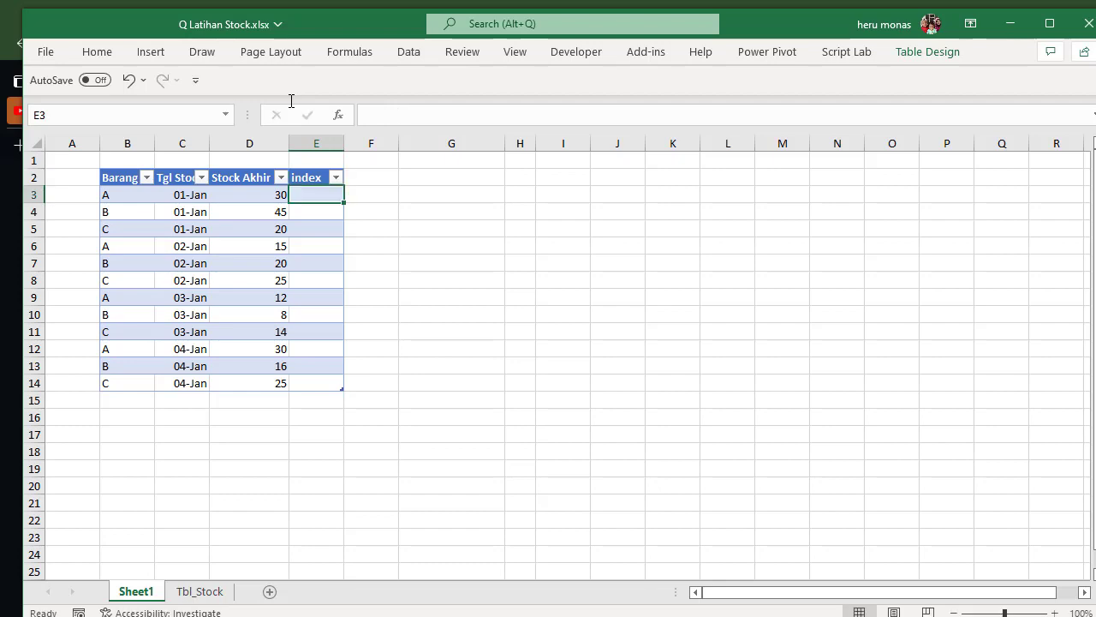
Fill the index column of the source table with consecutive numbers from 1 to 12
type("1")
key("Return")
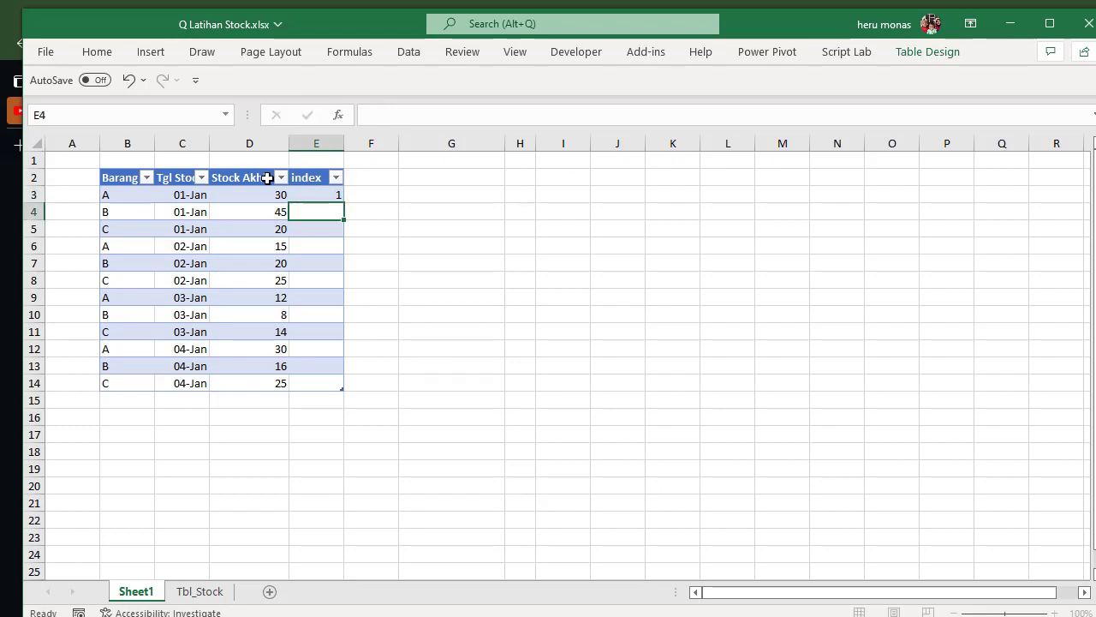
type("2")
key("Return")
left_click(334, 195)
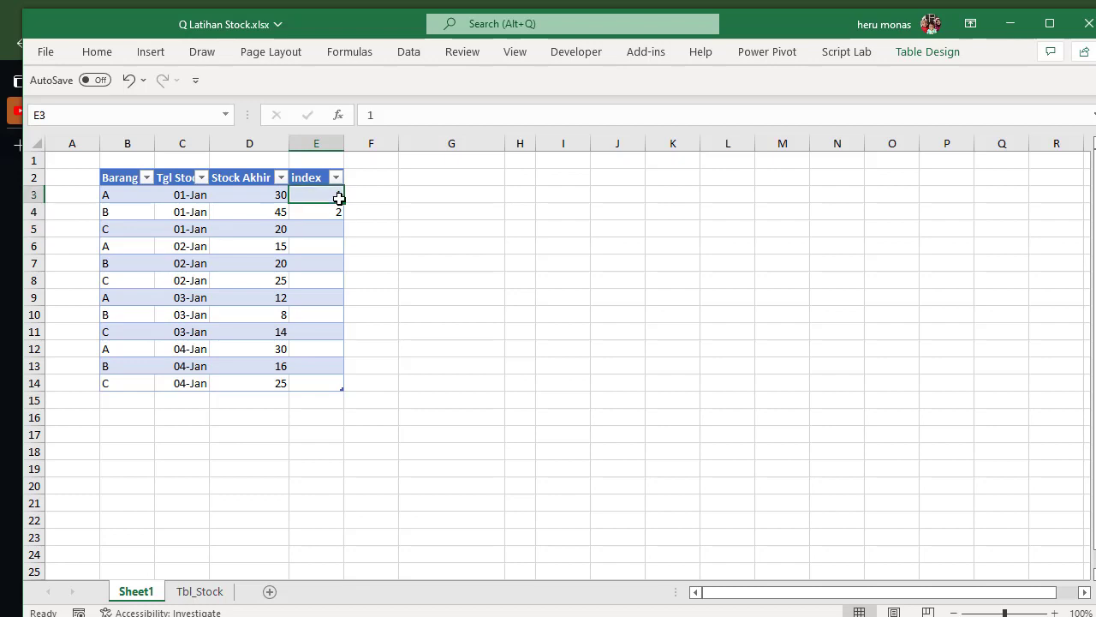
left_click_drag(335, 192, 335, 212)
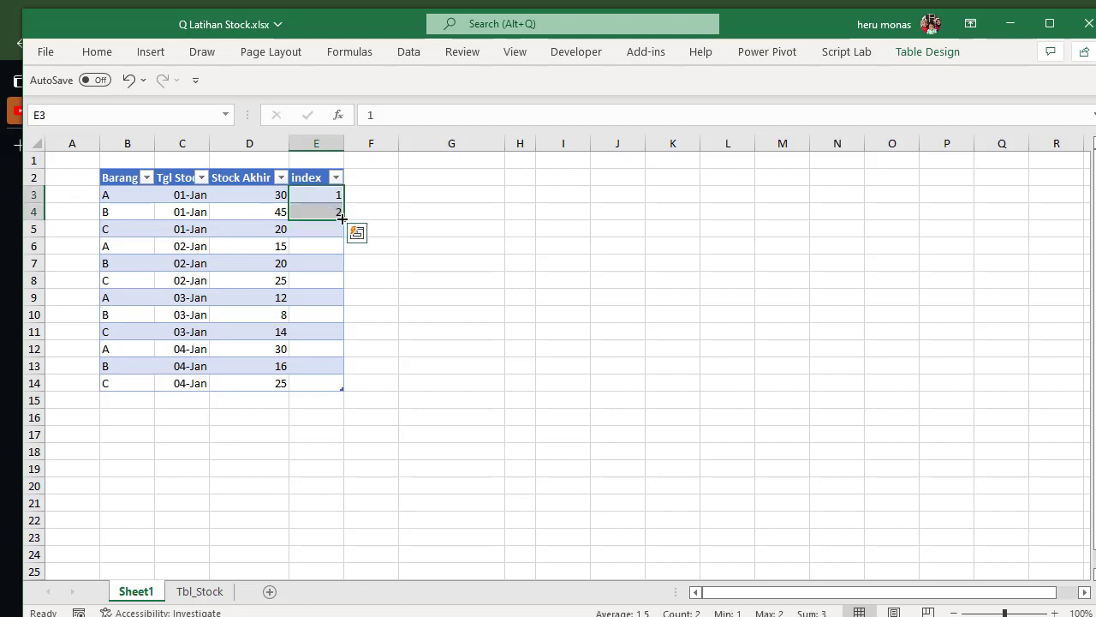
double_click(343, 219)
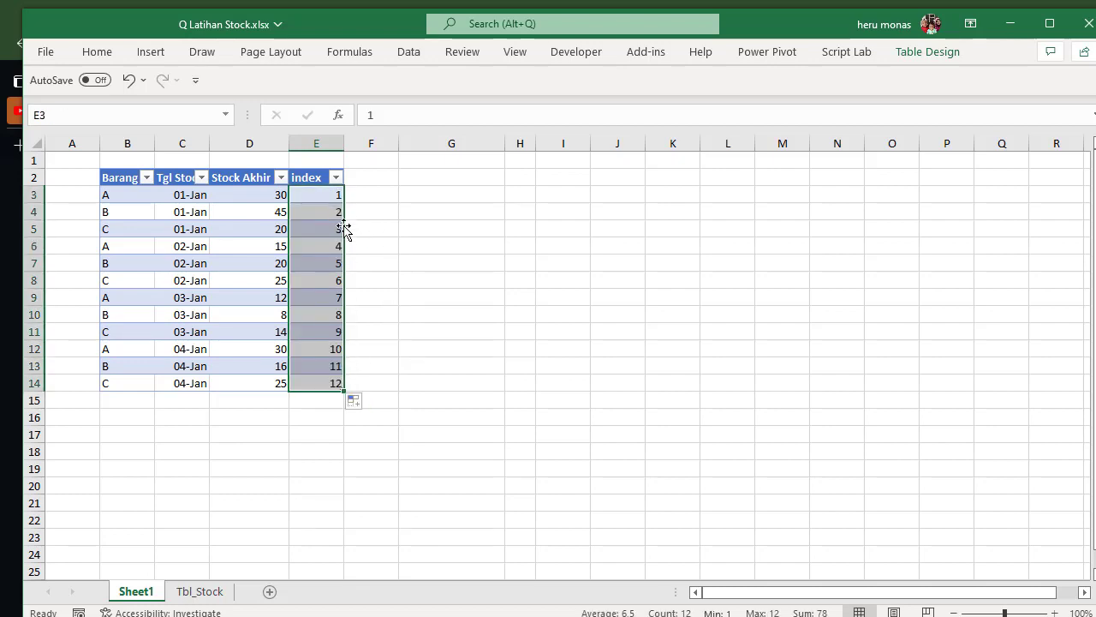
left_click(369, 296)
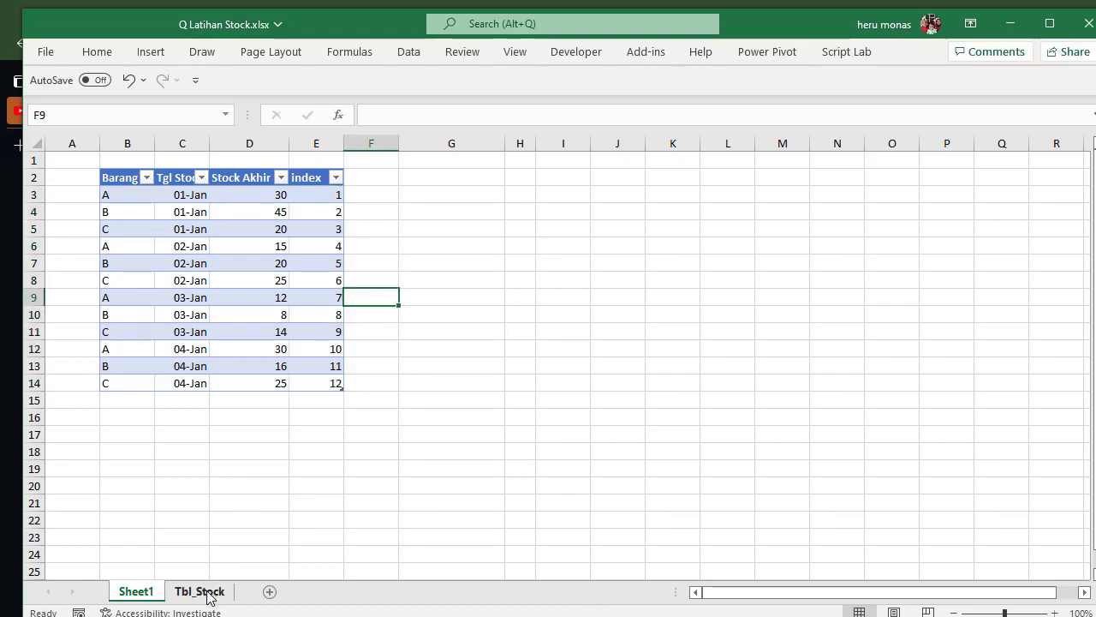
Sort the source table on Sheet1 by Barang from A to Z, and again by Tgl Stock Akhir from oldest to newest
left_click(200, 591)
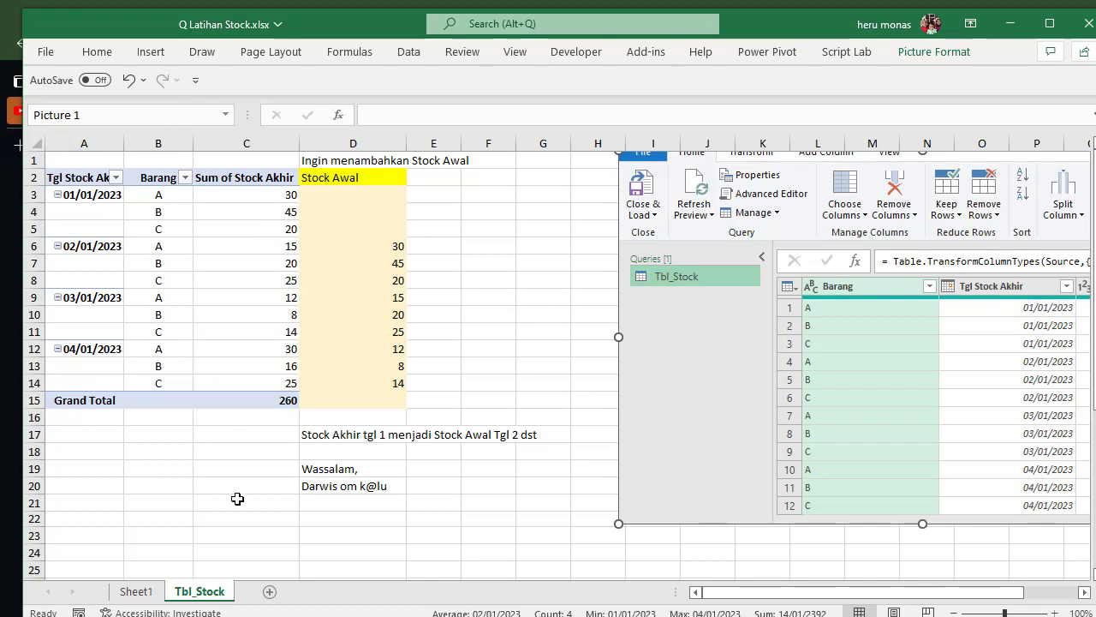
left_click(136, 591)
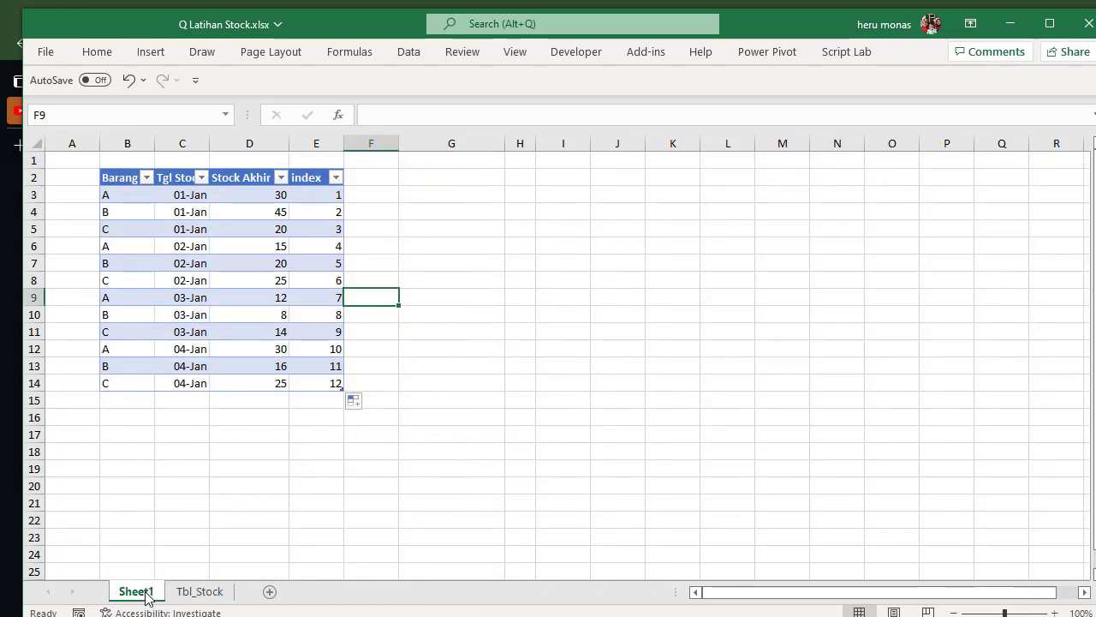
left_click(146, 177)
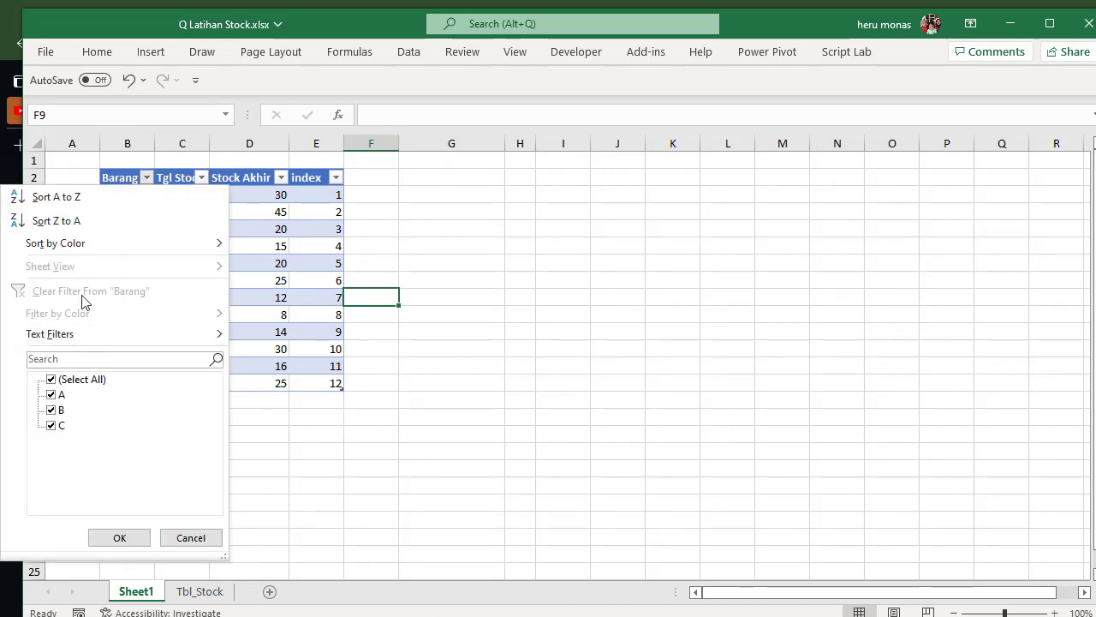
left_click(95, 200)
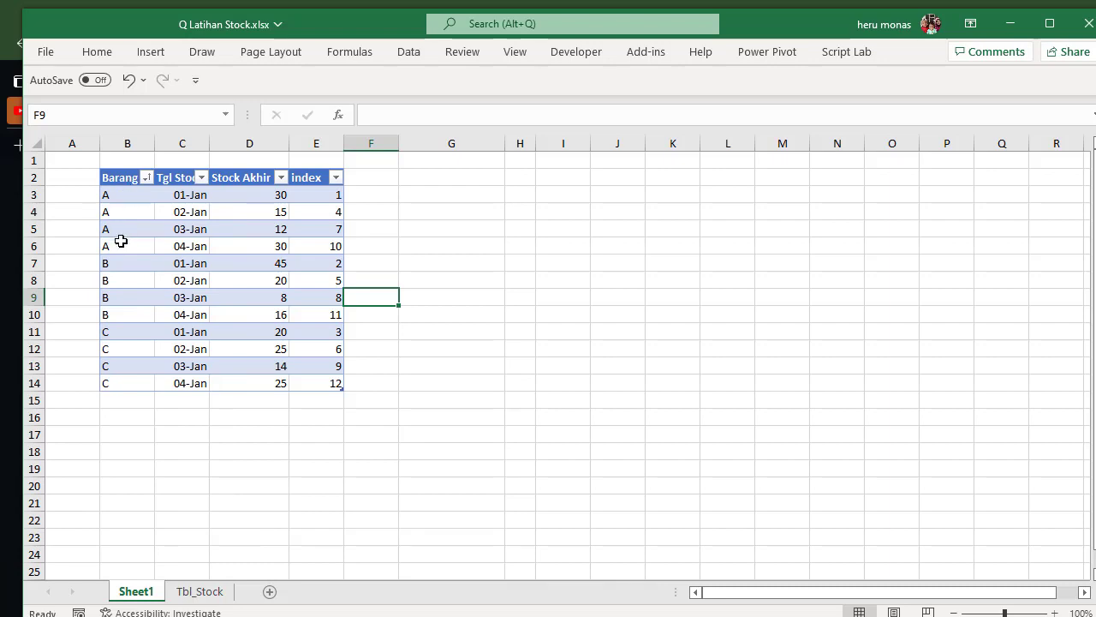
left_click(202, 177)
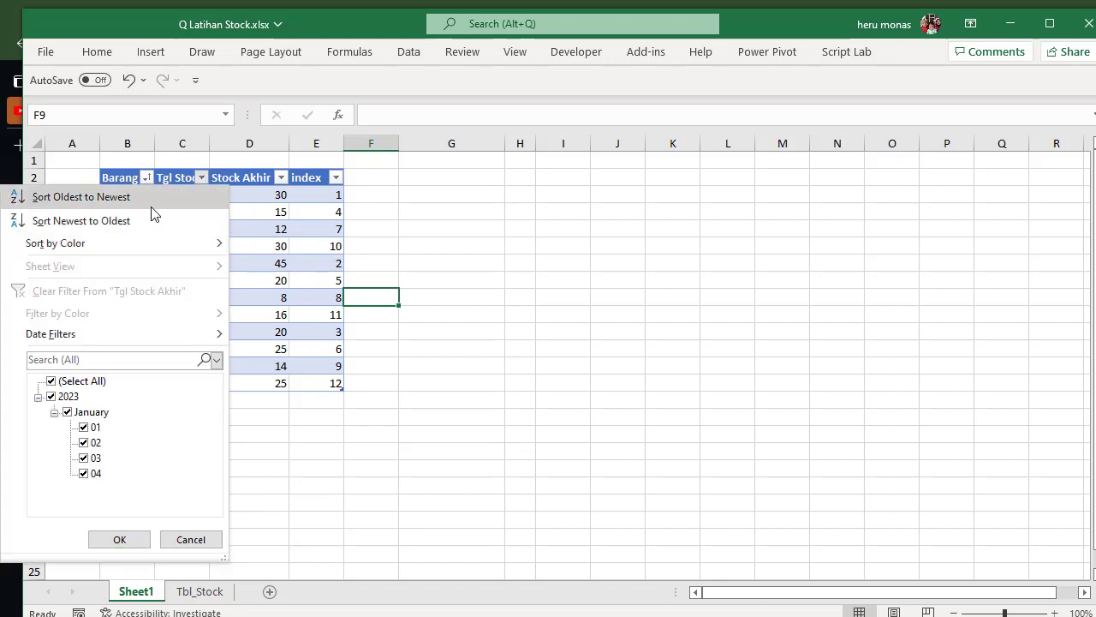
left_click(81, 197)
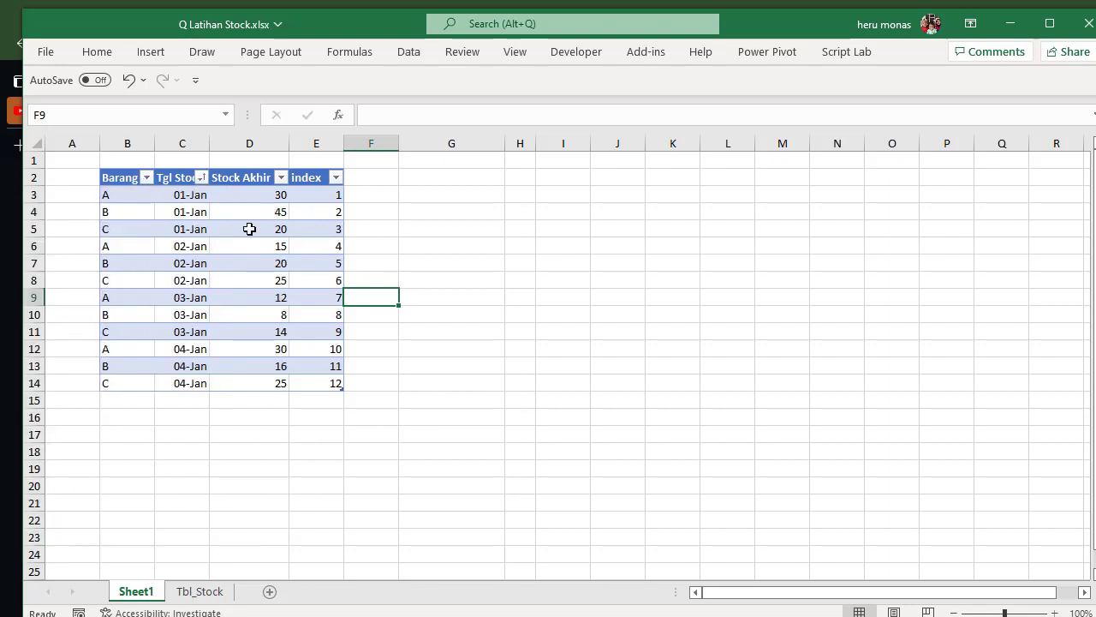
Regroup the source table rows by item by sorting the Barang column from A to Z
left_click_drag(122, 175, 184, 177)
left_click(145, 177)
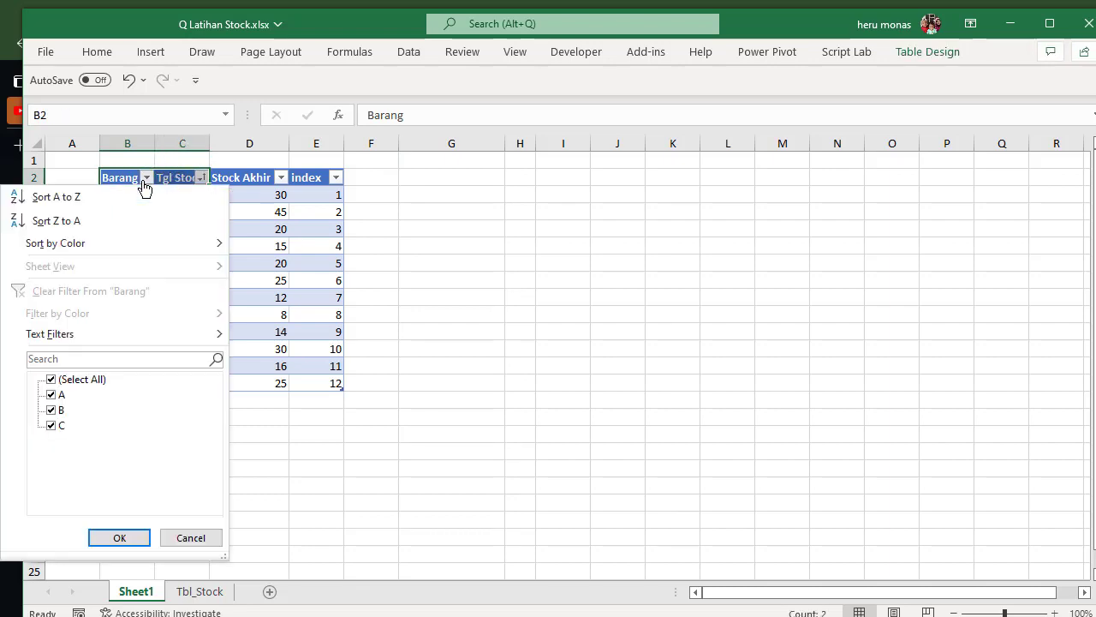
left_click(73, 200)
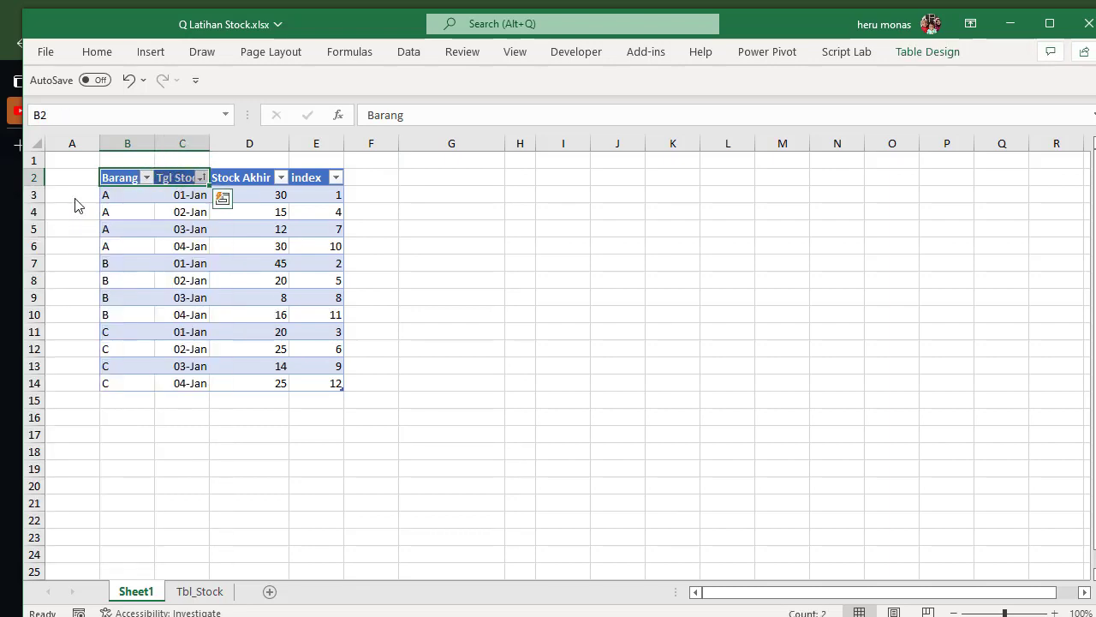
left_click(521, 311)
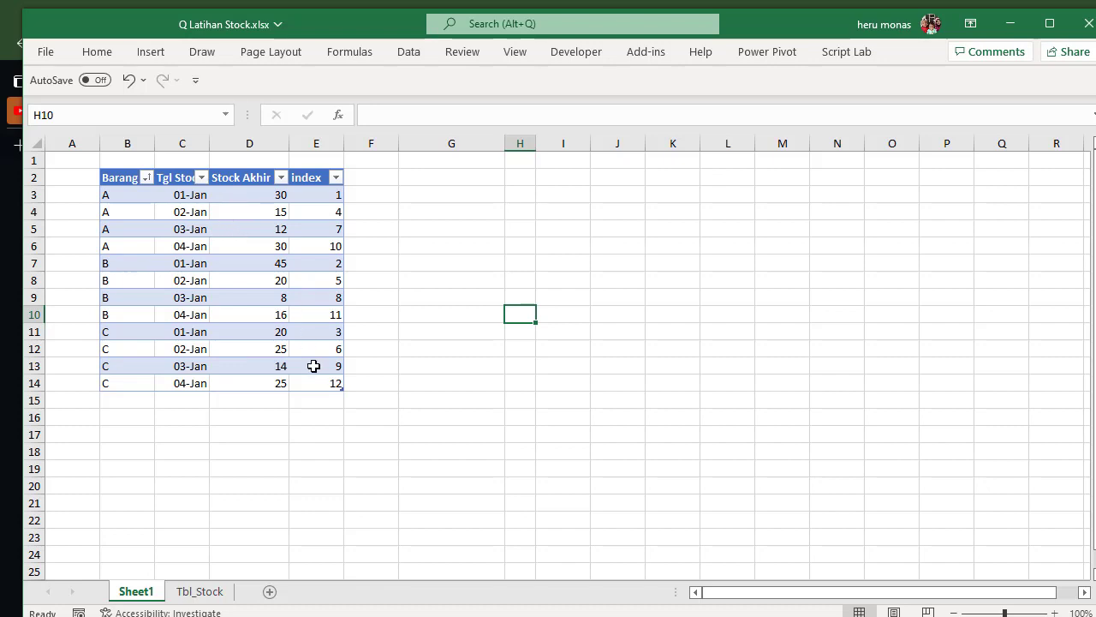
Restore the source table's original row order by sorting the index column from smallest to largest
left_click(205, 591)
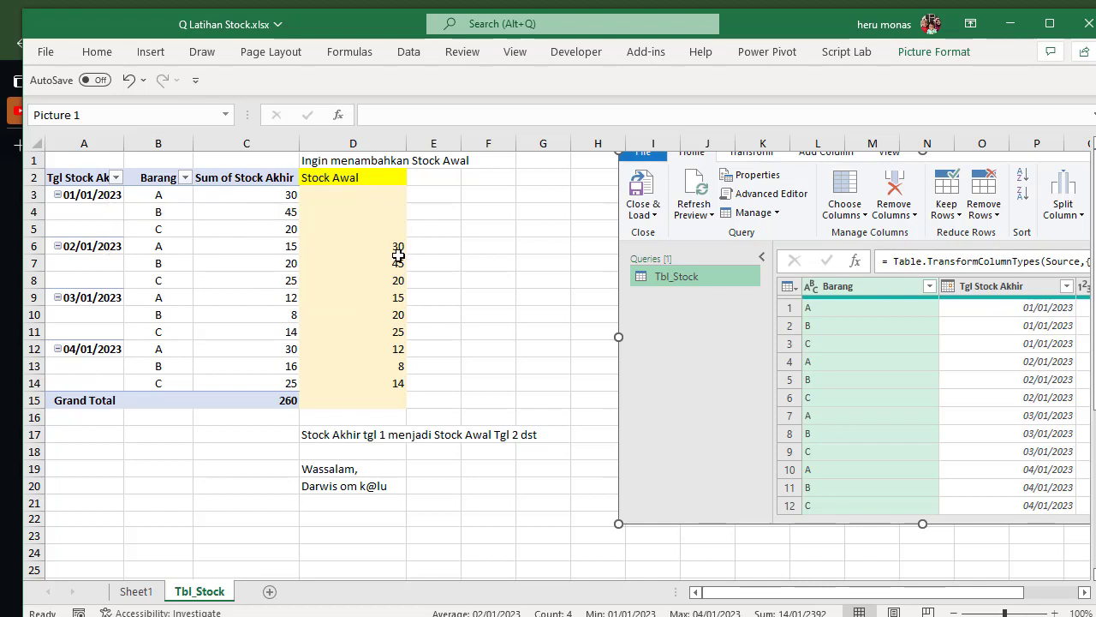
left_click(141, 592)
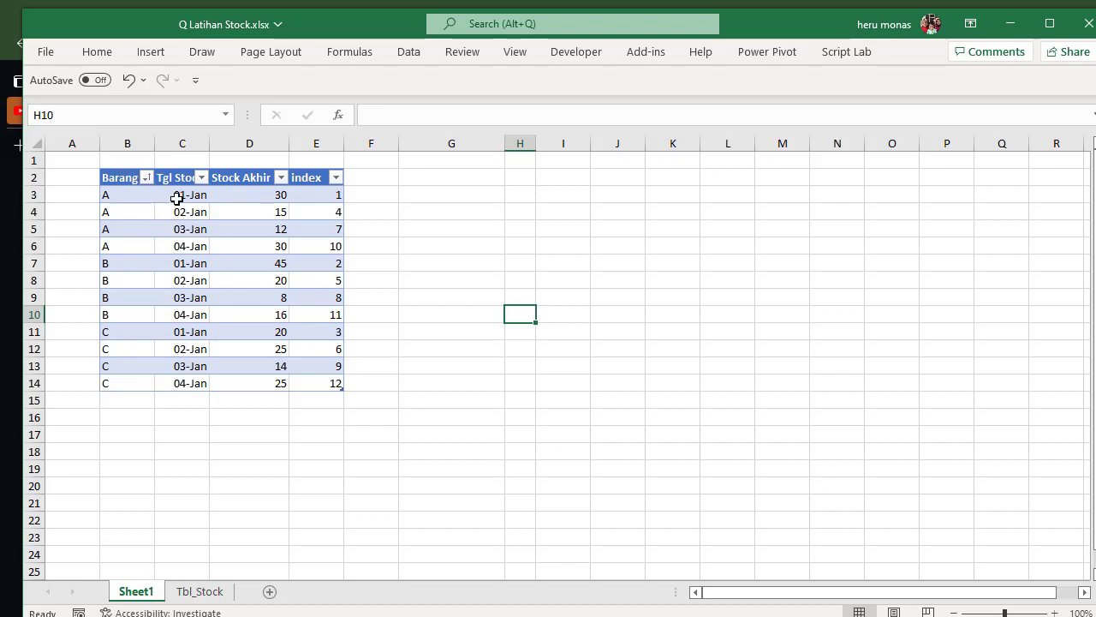
left_click(336, 178)
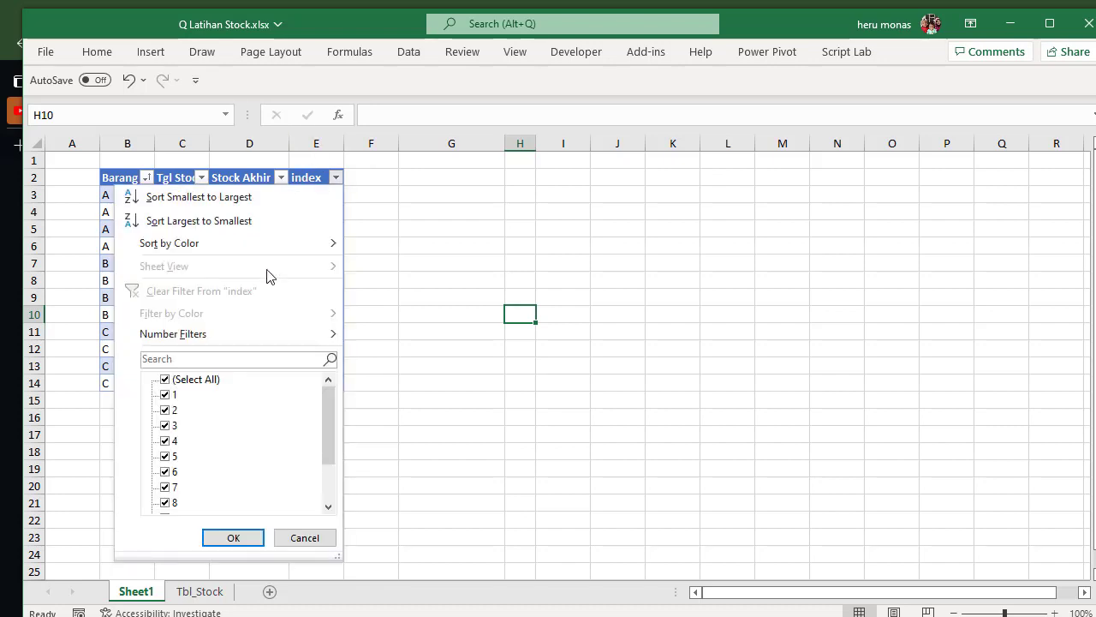
left_click(262, 202)
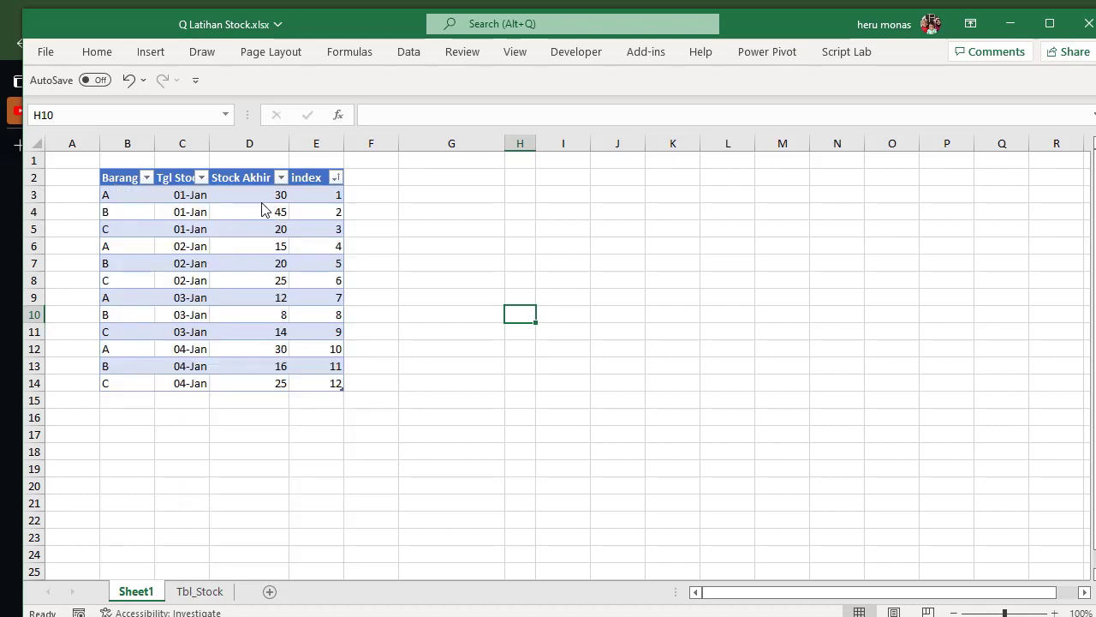
Delete the index column from Sheet1
left_click(326, 142)
right_click(328, 139)
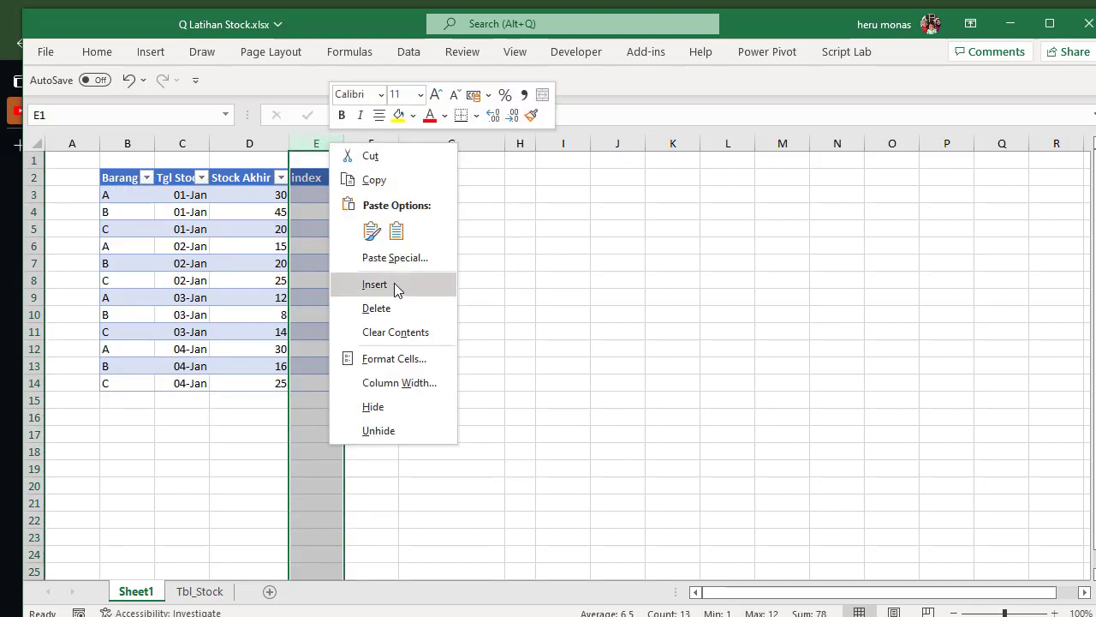
left_click(394, 310)
left_click(471, 312)
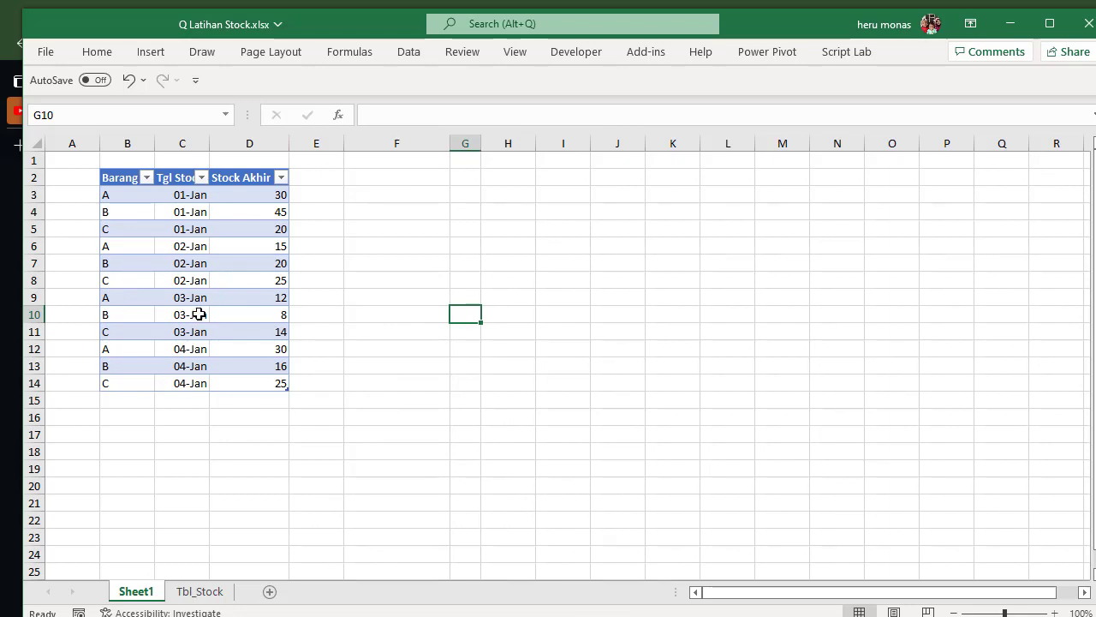
Add the source table on Sheet1 to the Power Pivot Data Model
left_click(219, 276)
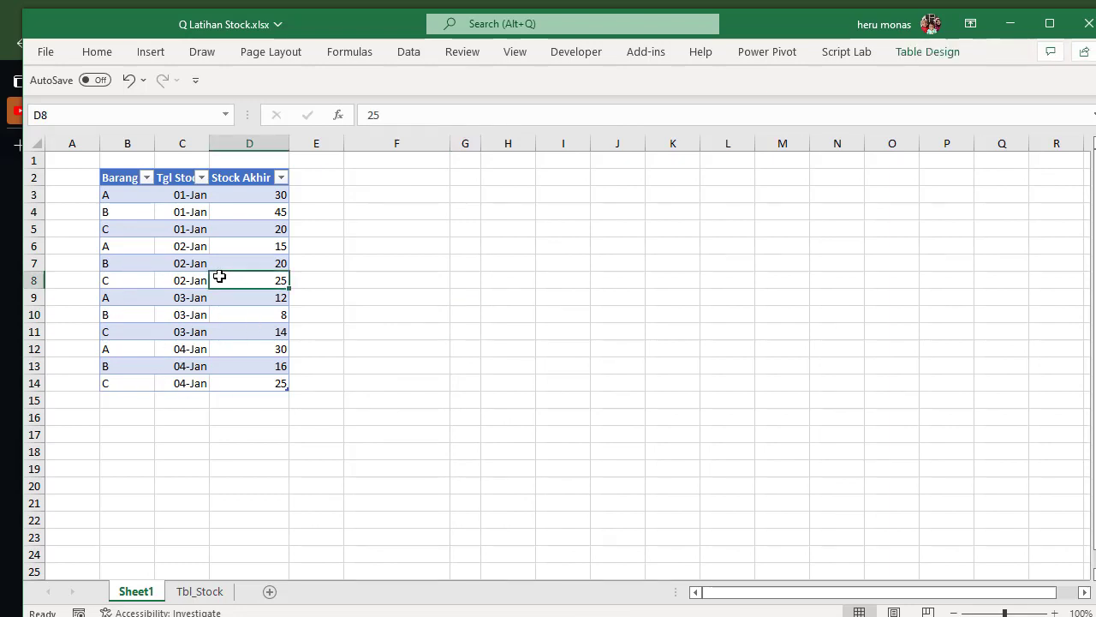
left_click(779, 60)
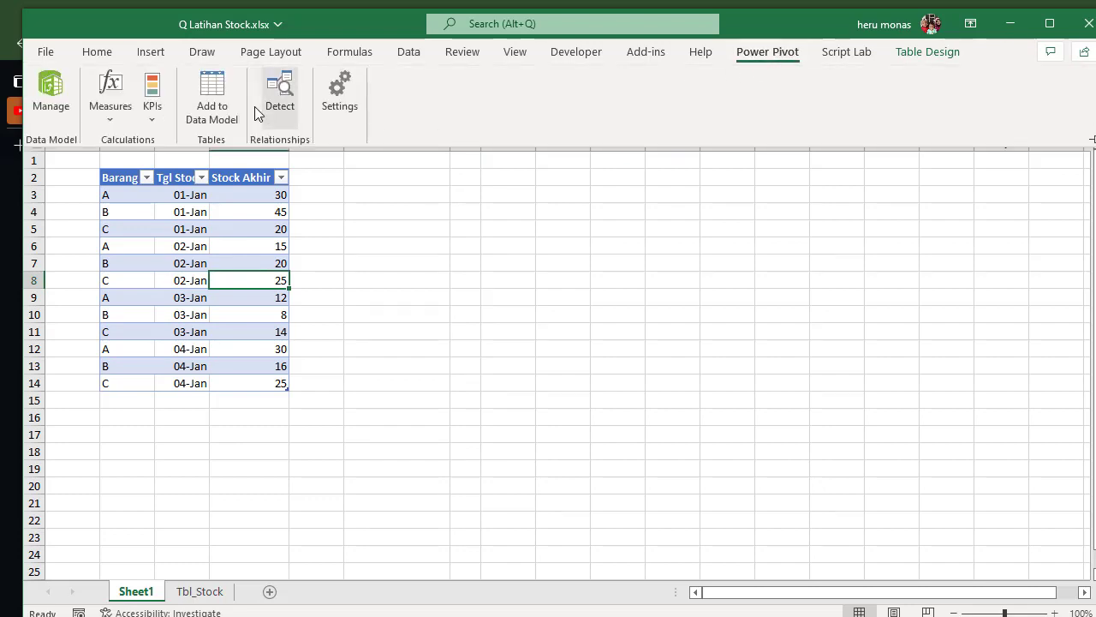
left_click(214, 96)
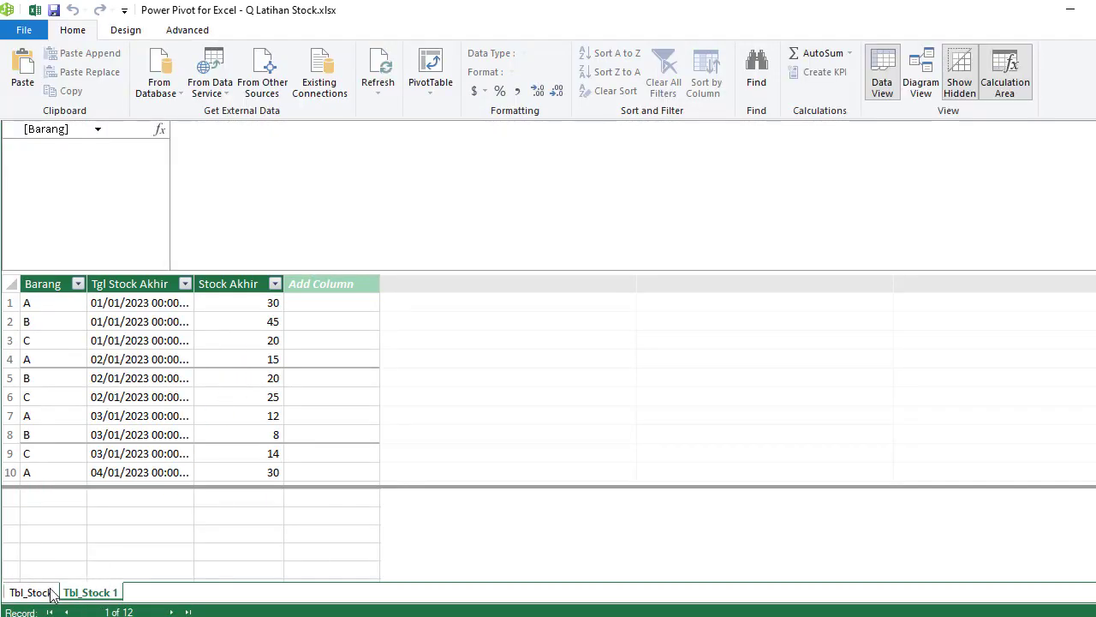
Permanently delete the duplicate Tbl_Stock 1 table from the Data Model and shrink the formula area above the Tbl_Stock data
right_click(107, 593)
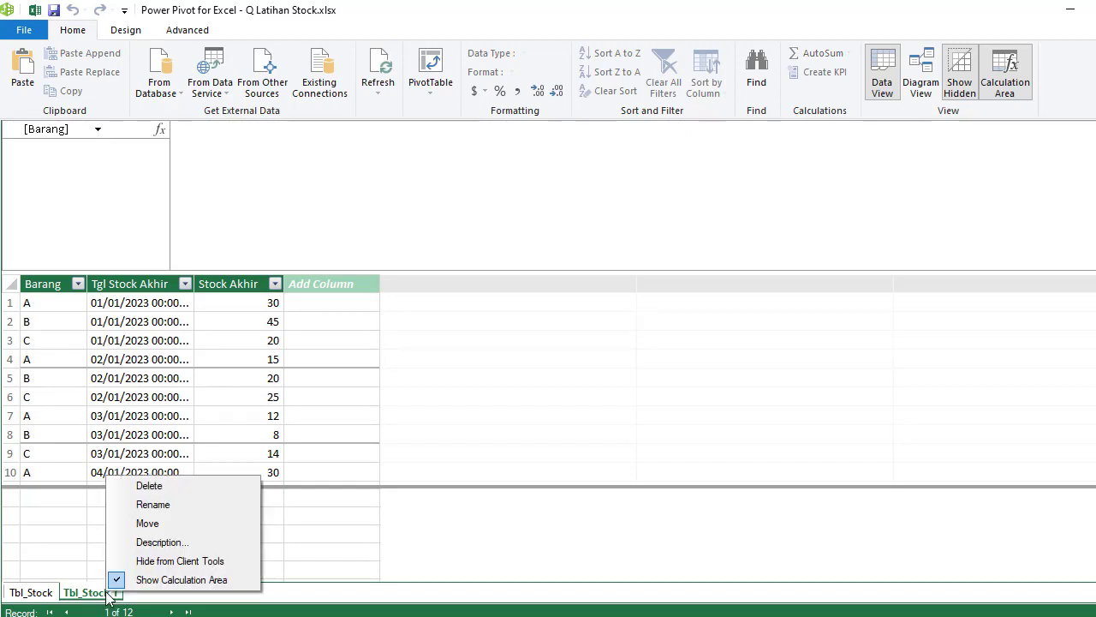
left_click(178, 486)
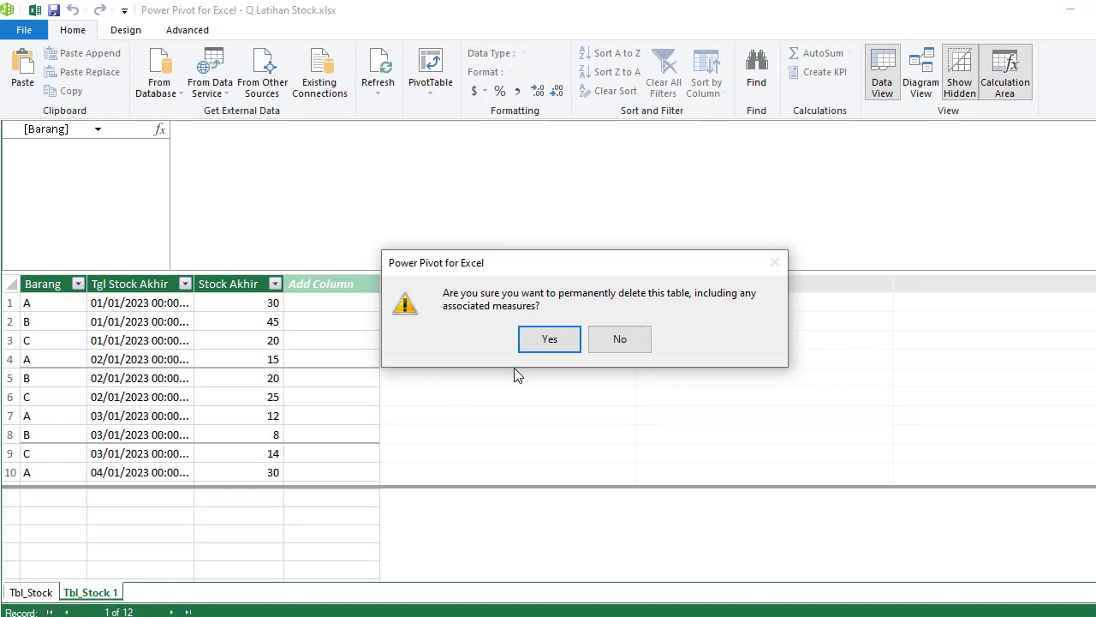
left_click(534, 348)
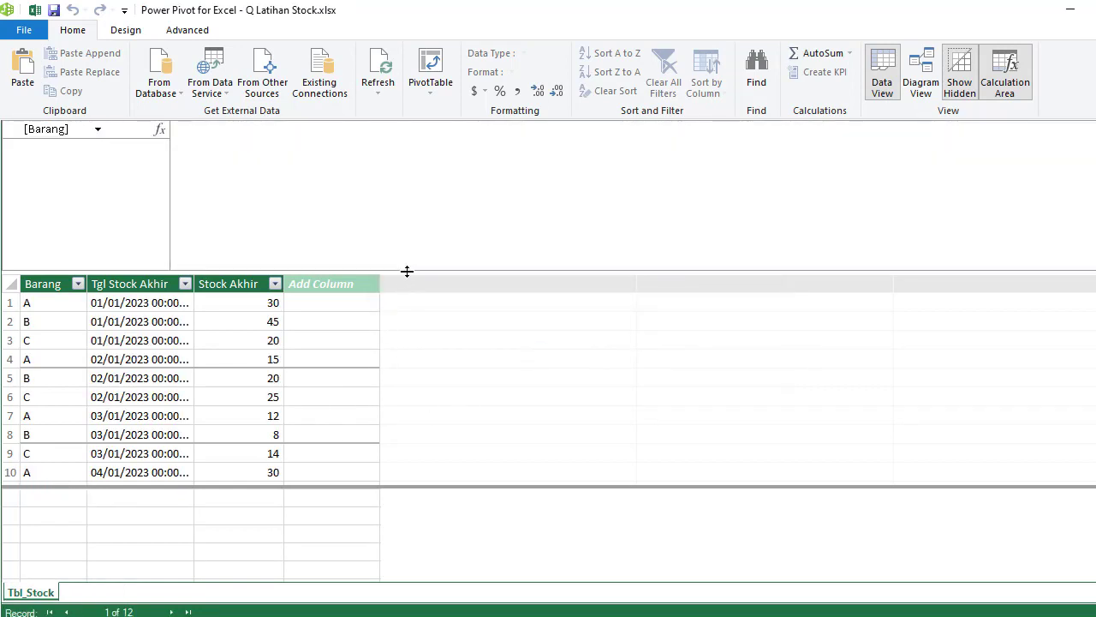
left_click_drag(409, 271, 443, 137)
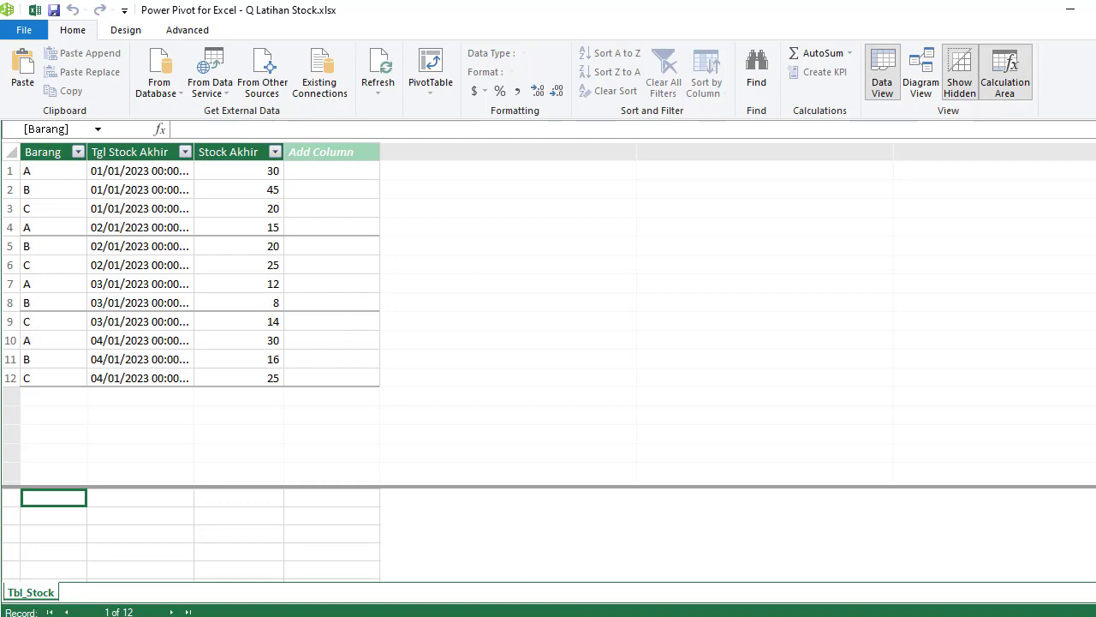
Switch to the Excel workbook to review the desired Stock Awal column on the Tbl_Stock sheet, and return to the Power Pivot window
left_click(553, 580)
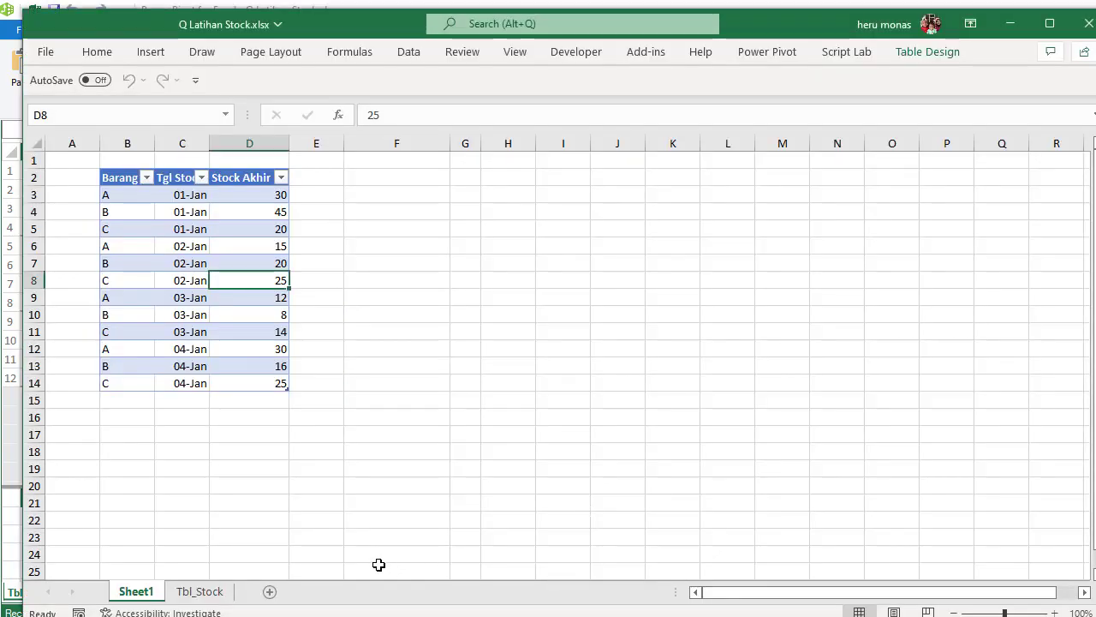
left_click(215, 594)
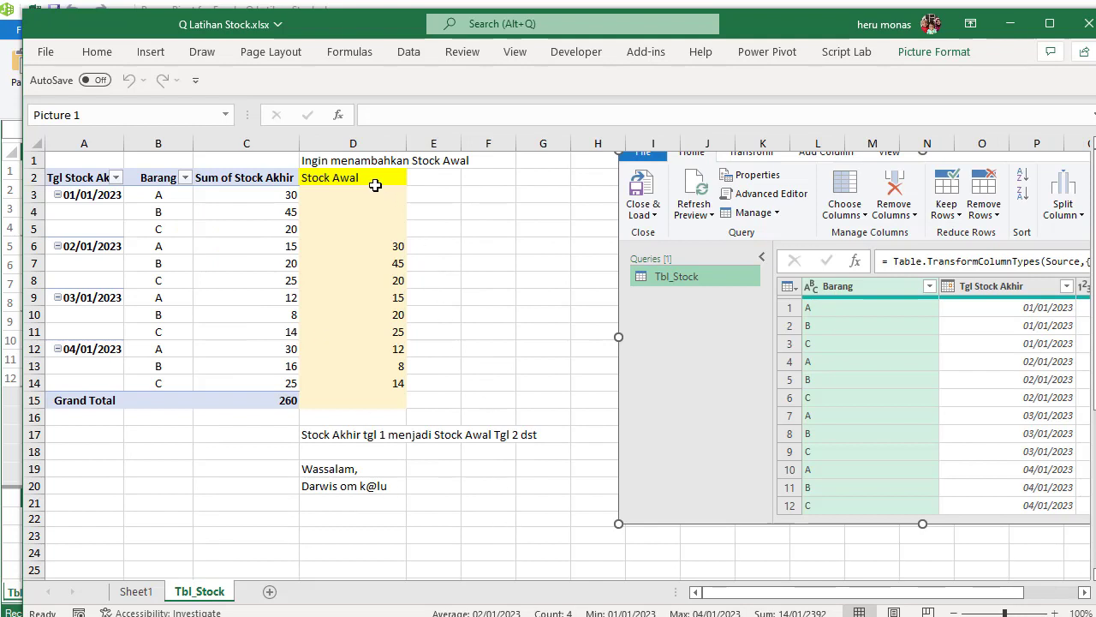
left_click(603, 616)
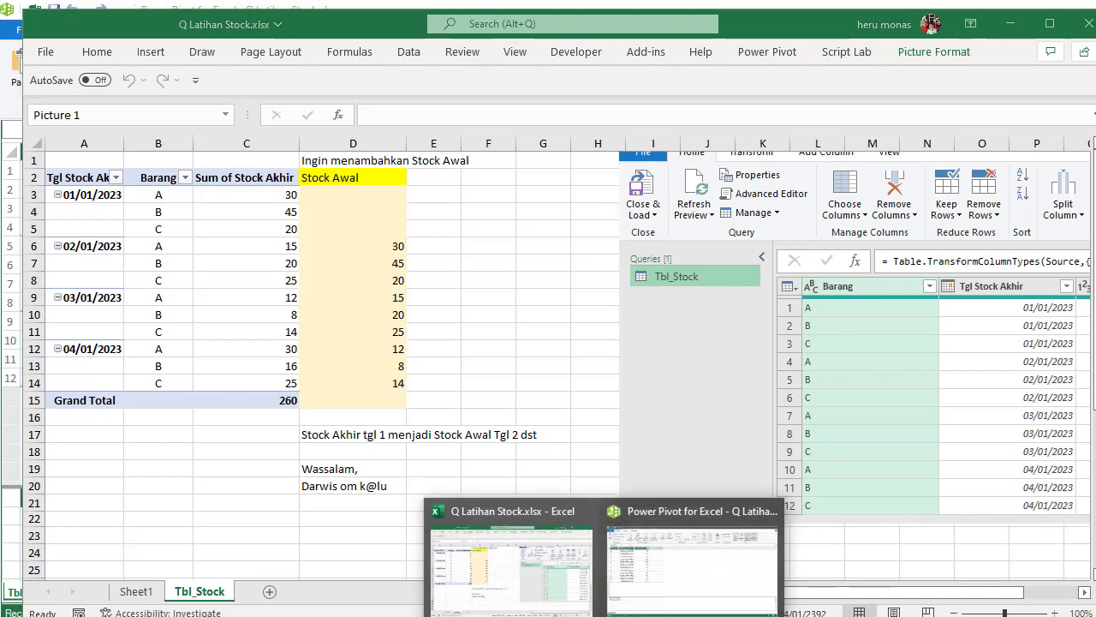
left_click(662, 604)
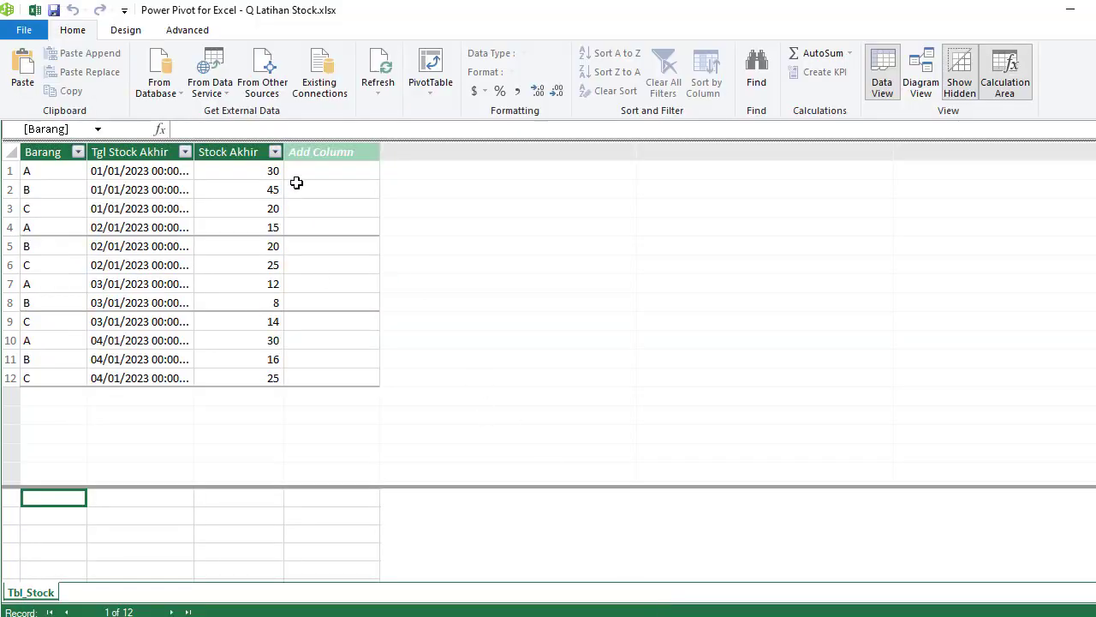
left_click(216, 131)
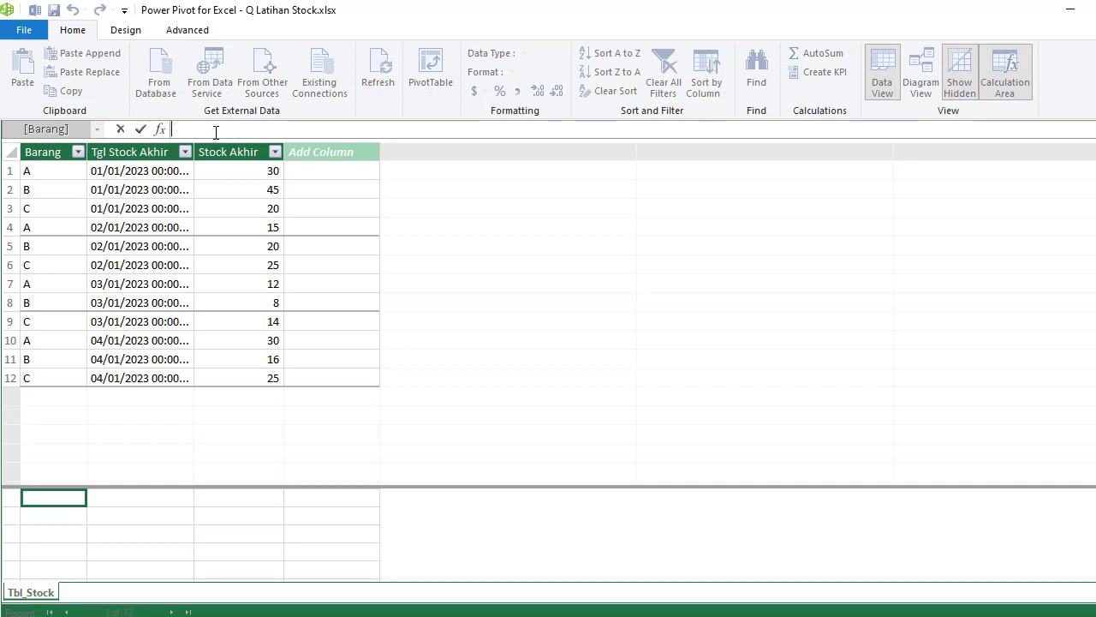
type("Stock Awal:=")
key("alt+Return")
key("Escape")
Begin a calculated column formula in Tbl_Stock with the name Stock Awal: and enlarge the formula area to several lines
left_click(316, 170)
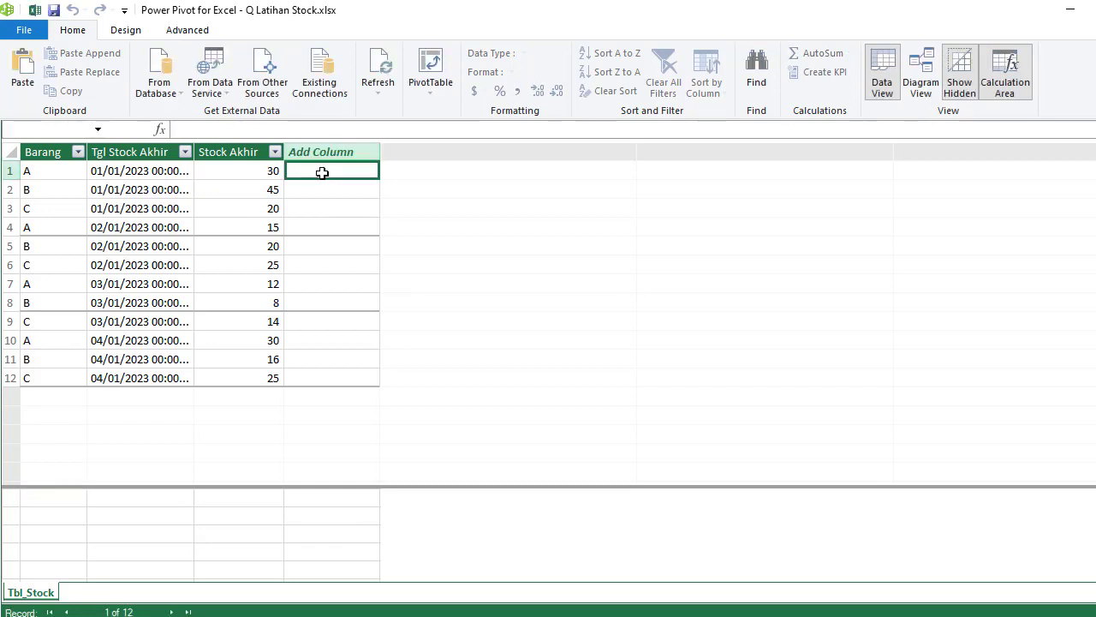
left_click(247, 131)
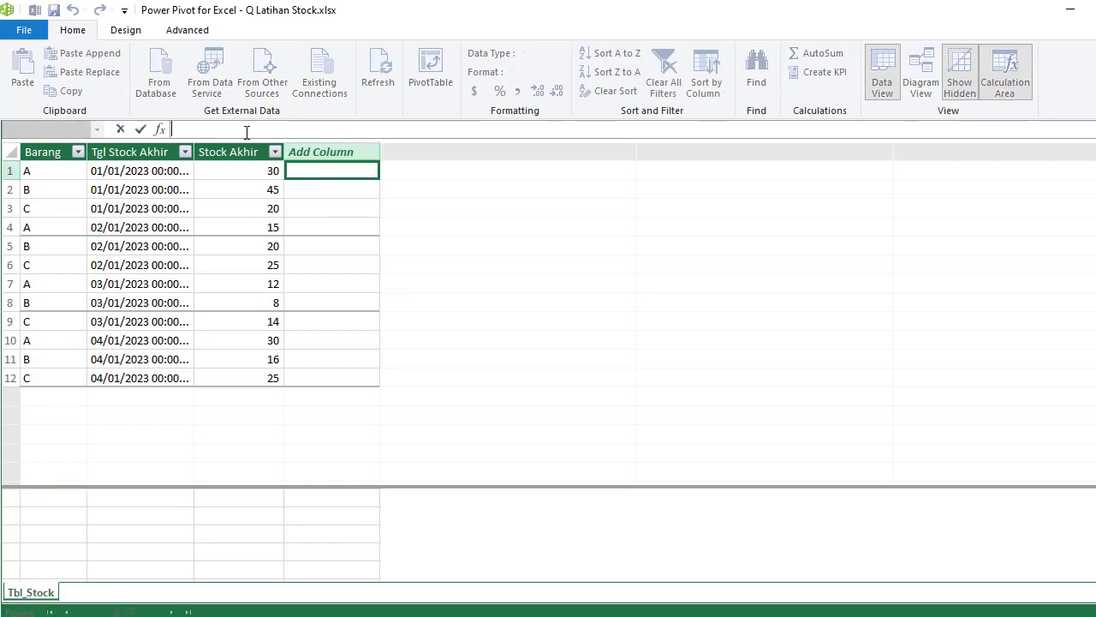
type("Stock Awal:=")
key("BackSpace")
key("BackSpace")
key("BackSpace")
key("BackSpace")
key("BackSpace")
key("BackSpace")
key("BackSpace")
key("BackSpace")
key("BackSpace")
key("BackSpace")
key("BackSpace")
key("BackSpace")
left_click_drag(520, 143, 525, 291)
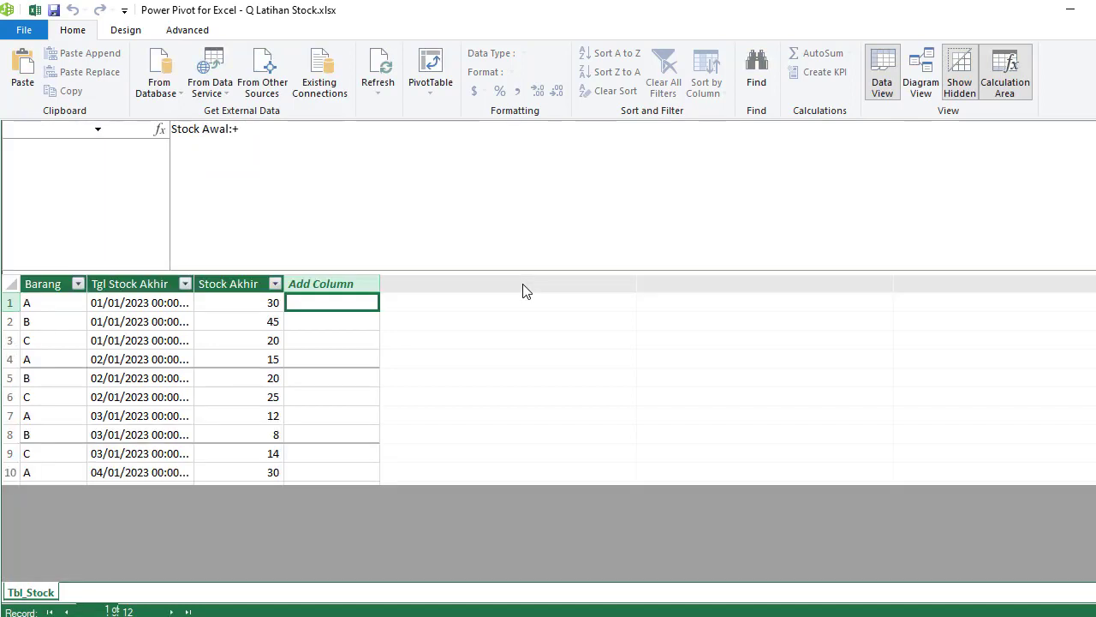
left_click(281, 140)
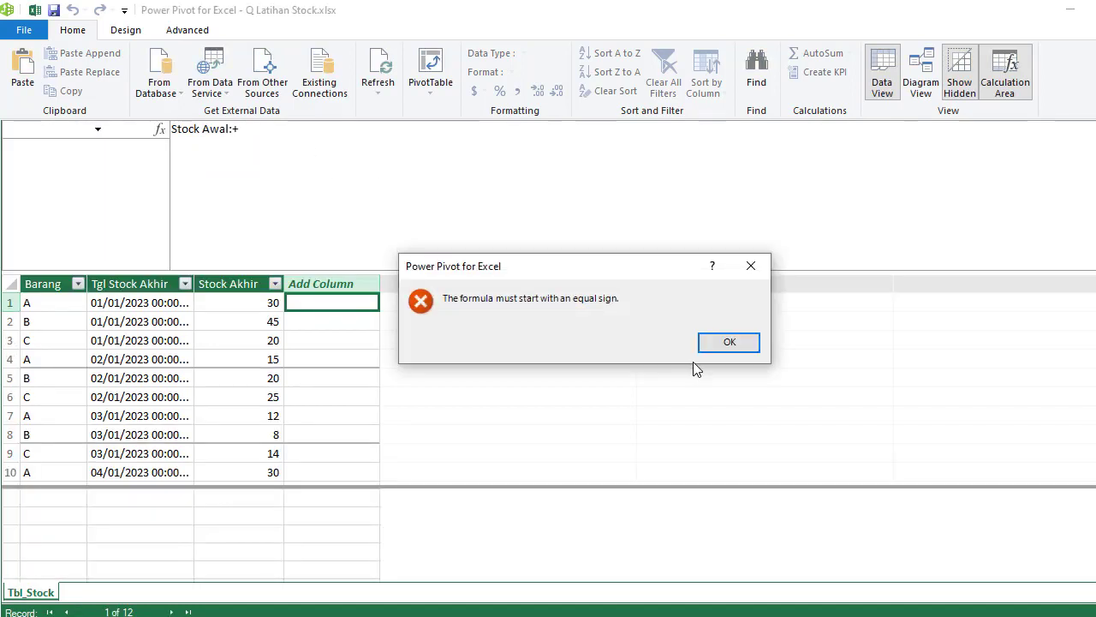
left_click(717, 341)
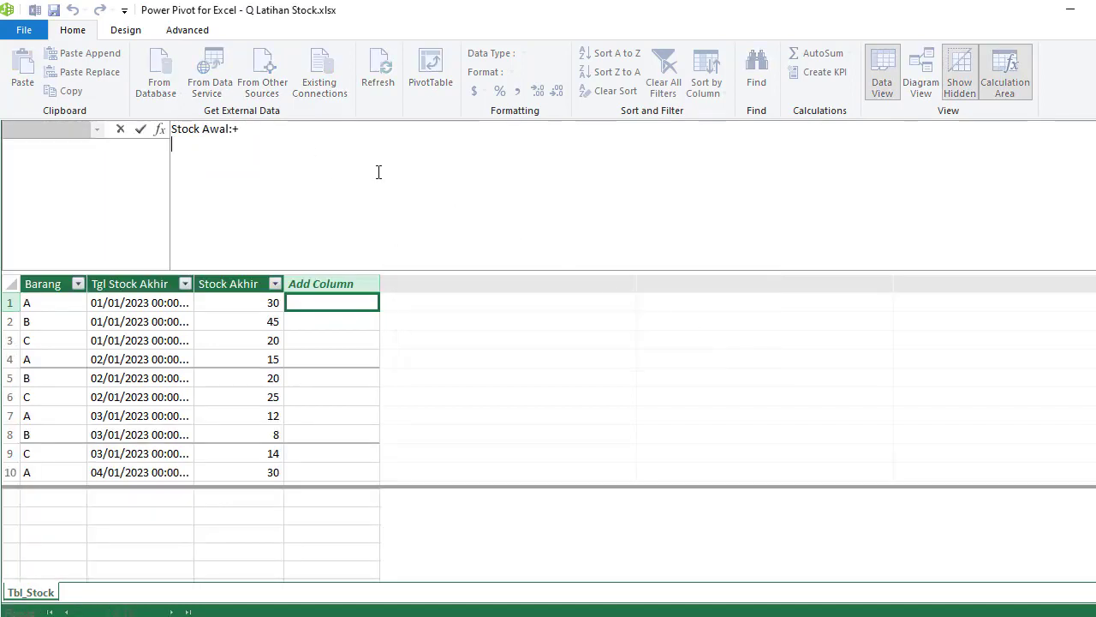
left_click(300, 136)
key("BackSpace")
key("XF86AudioMute")
key("XF86AudioMute")
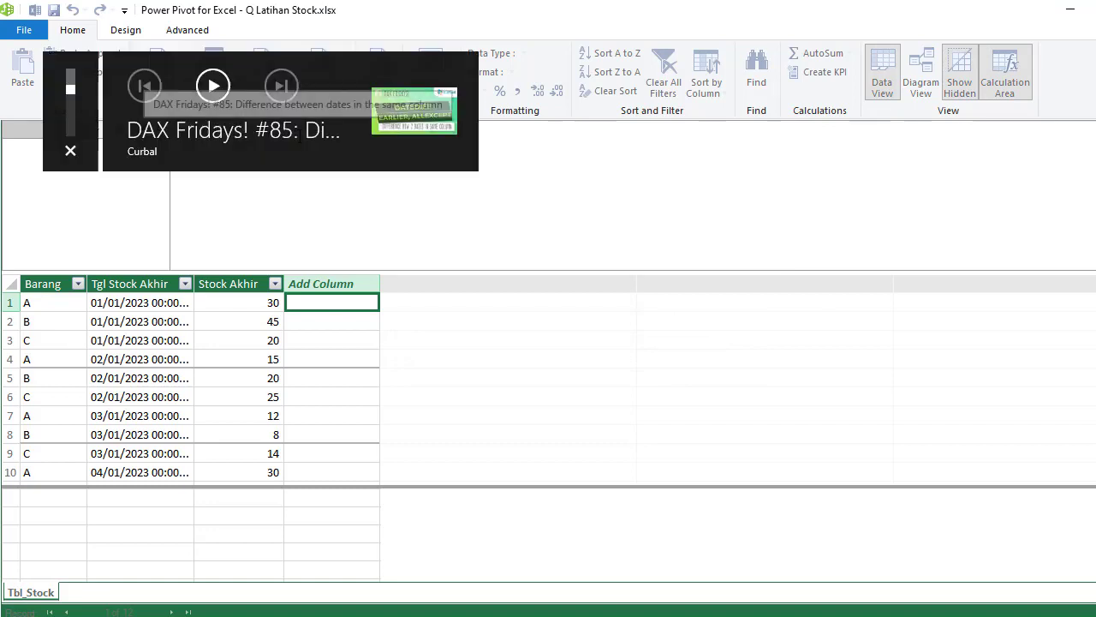
key("XF86AudioRaiseVolume")
key("XF86AudioRaiseVolume")
key("XF86AudioRaiseVolume")
key("XF86AudioRaiseVolume")
key("XF86AudioRaiseVolume")
key("XF86AudioRaiseVolume")
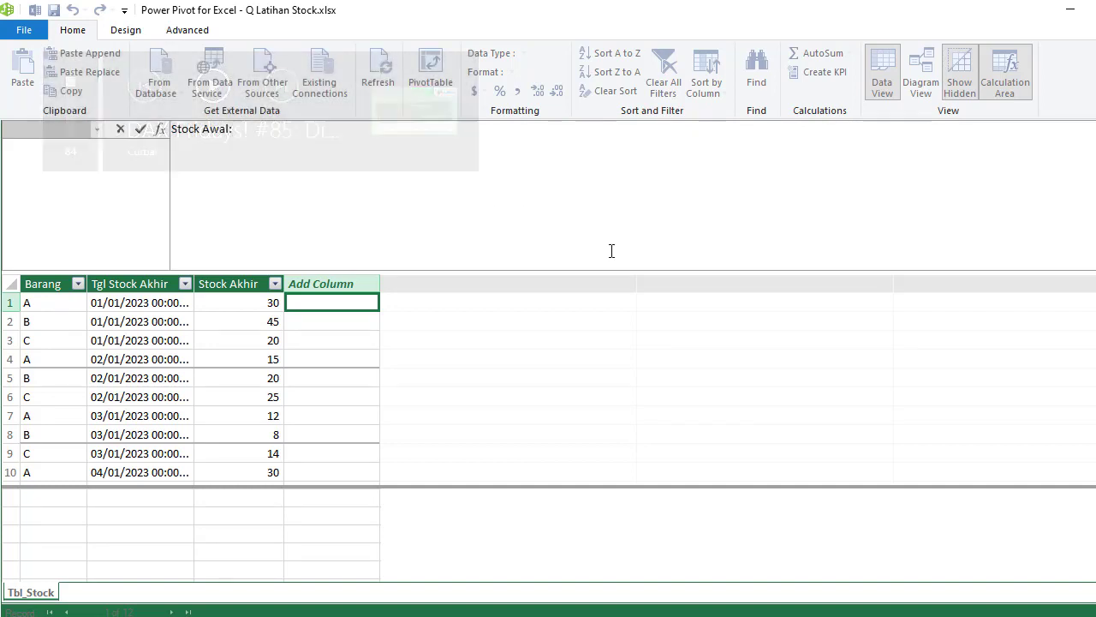
Create the Stock Awal column with the formula =EARLIER(Tbl_Stock[Tgl Stock Akhir]), placing the function on its own line
type("=")
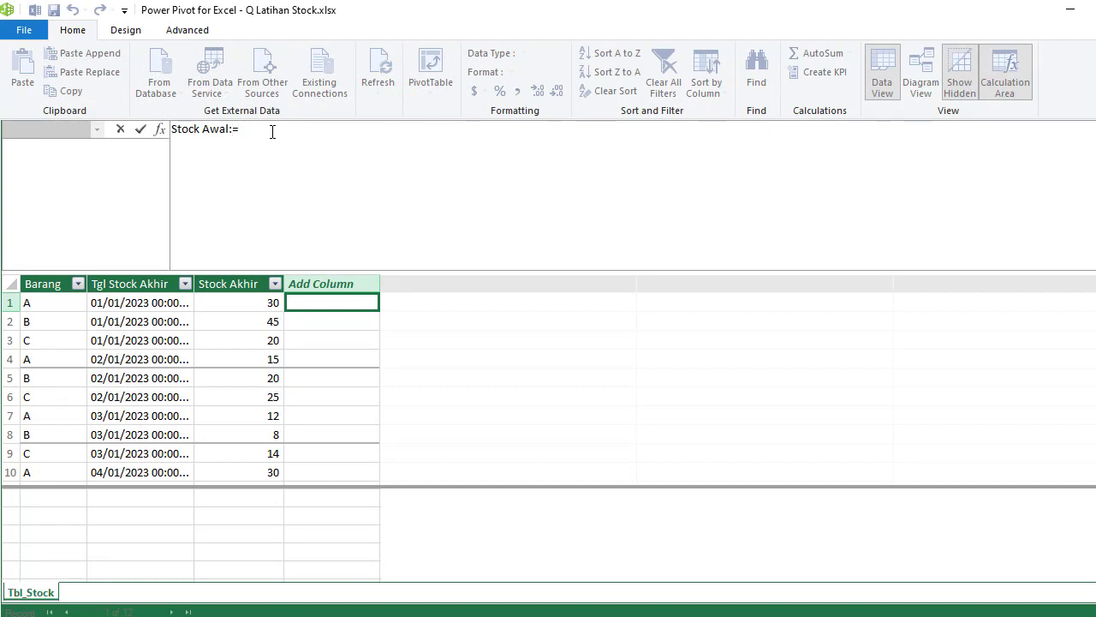
key("shift+Return")
type("ear")
key("Tab")
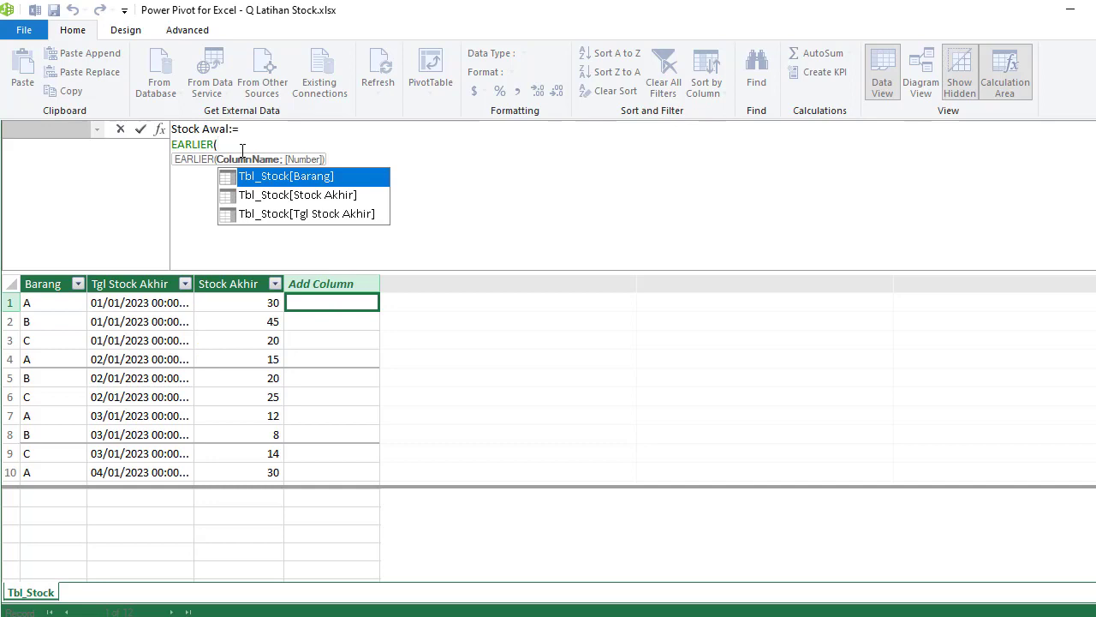
key("Down")
key("Down")
key("Tab")
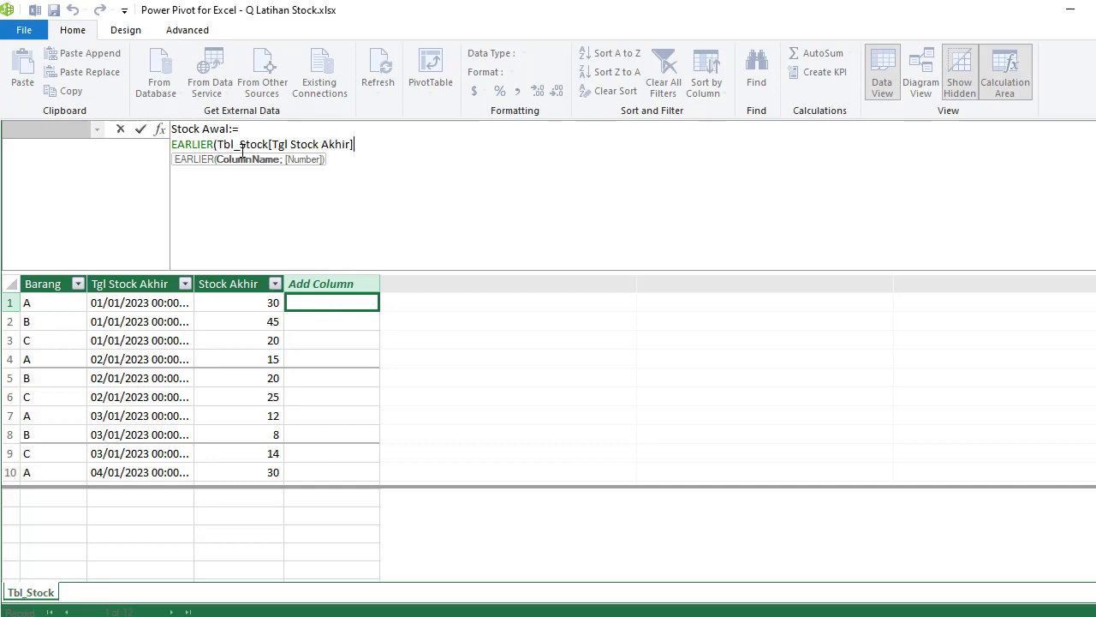
type(")")
key("Return")
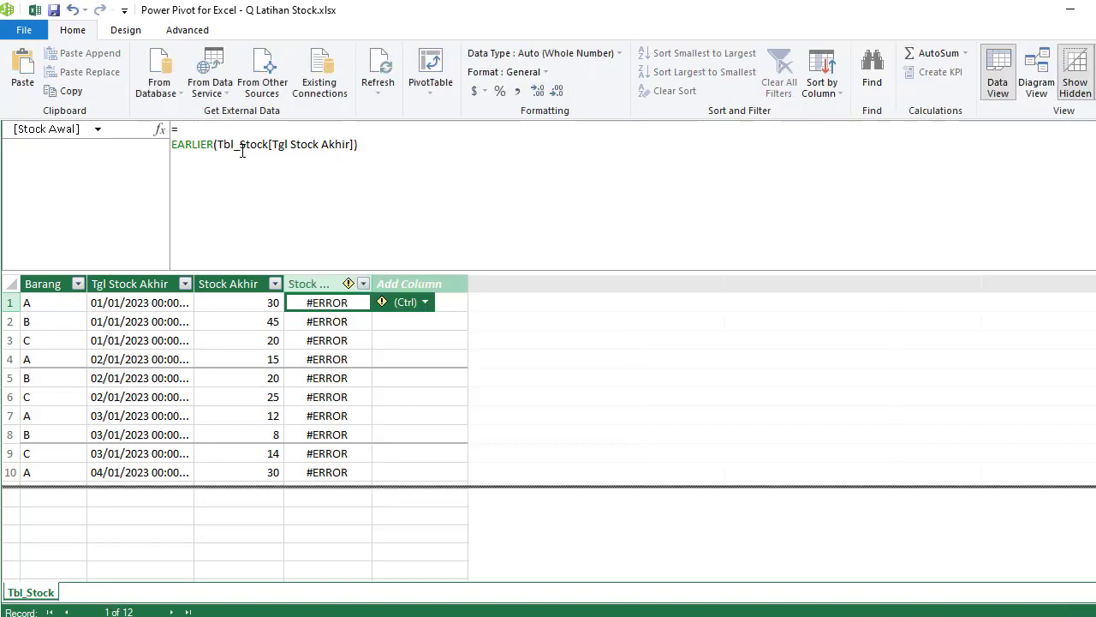
Replace the EARLIER expression in the Stock Awal formula with an opening CALCULATE function and start its arguments on a new line
mouse_move(381, 307)
left_click_drag(173, 145, 369, 140)
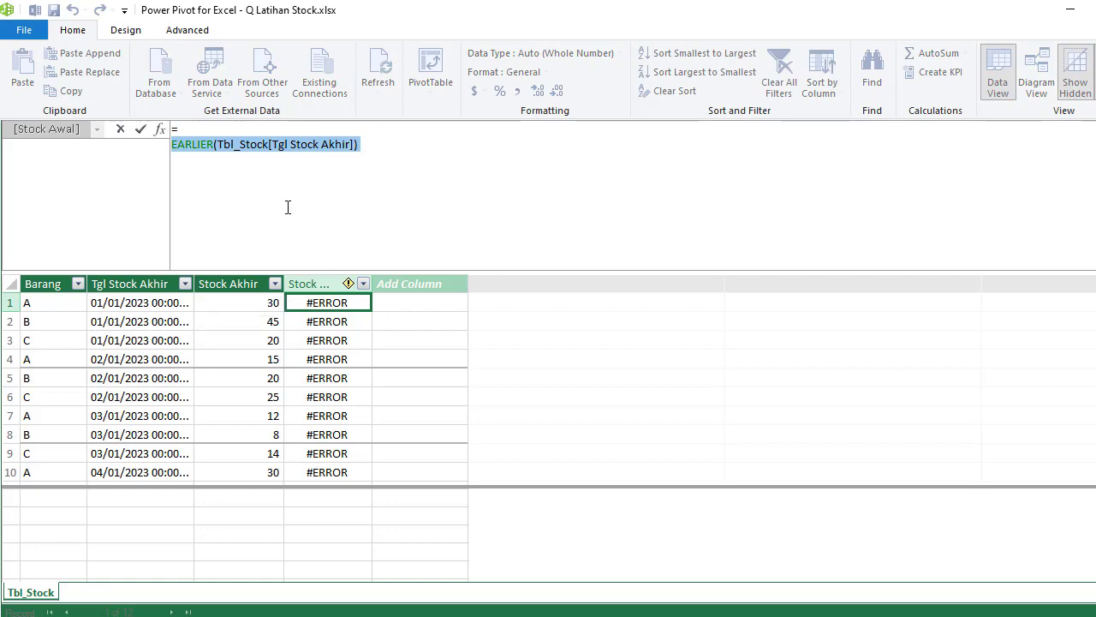
key("Delete")
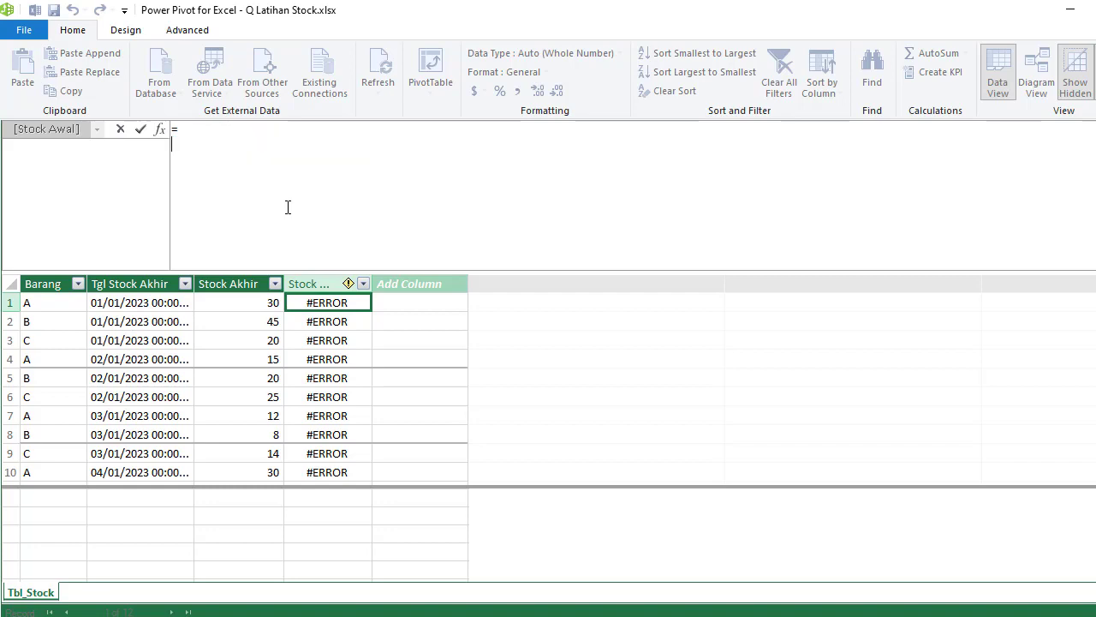
type("Calc")
key("Tab")
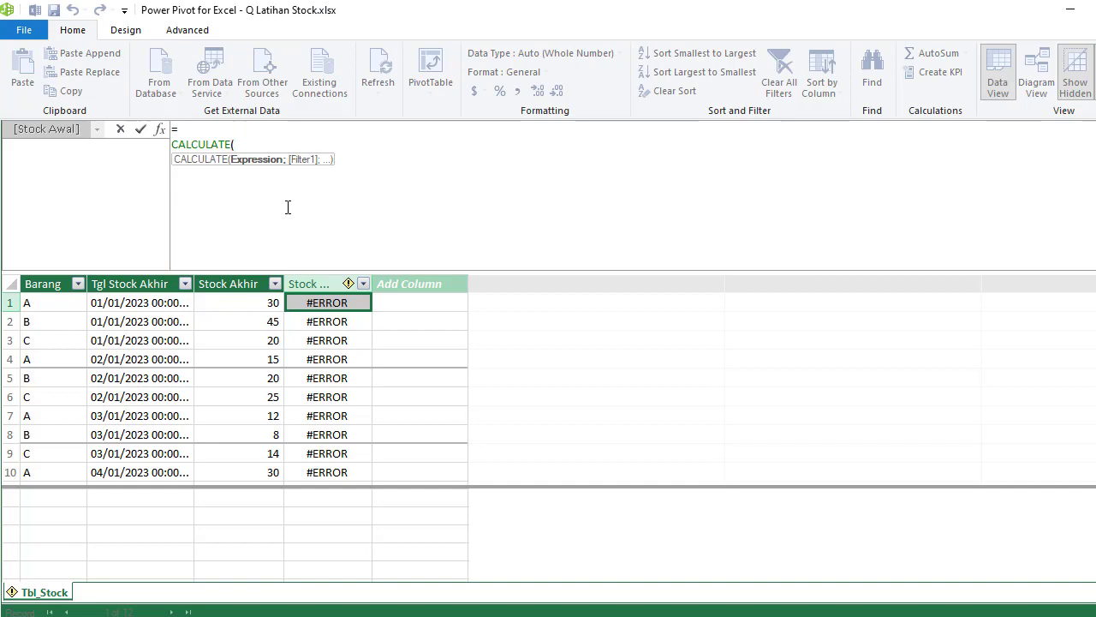
type("Min")
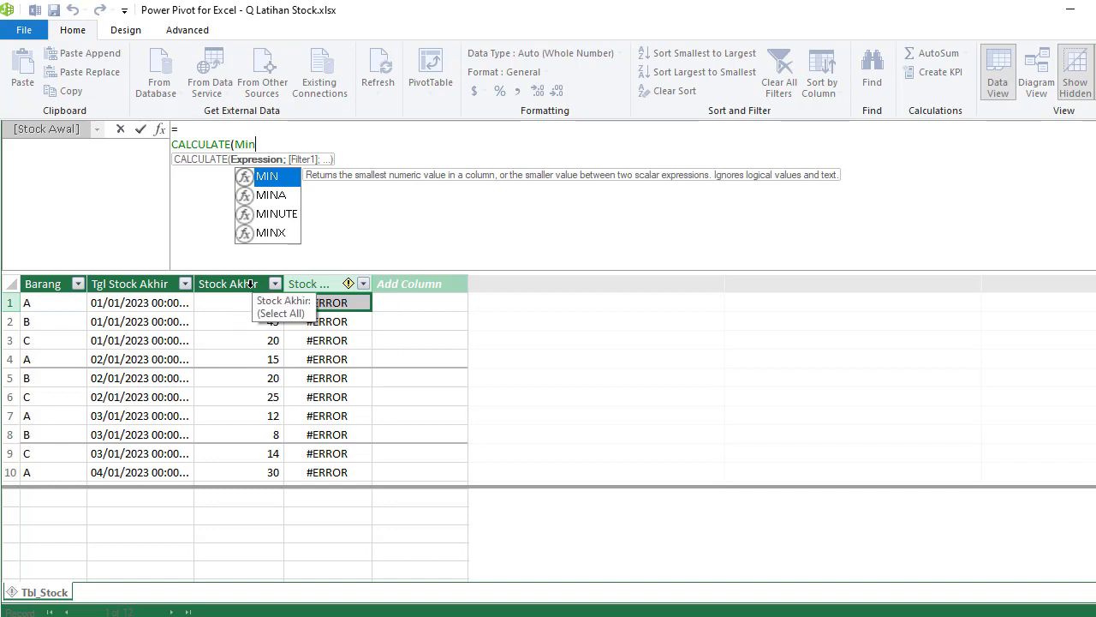
type("(")
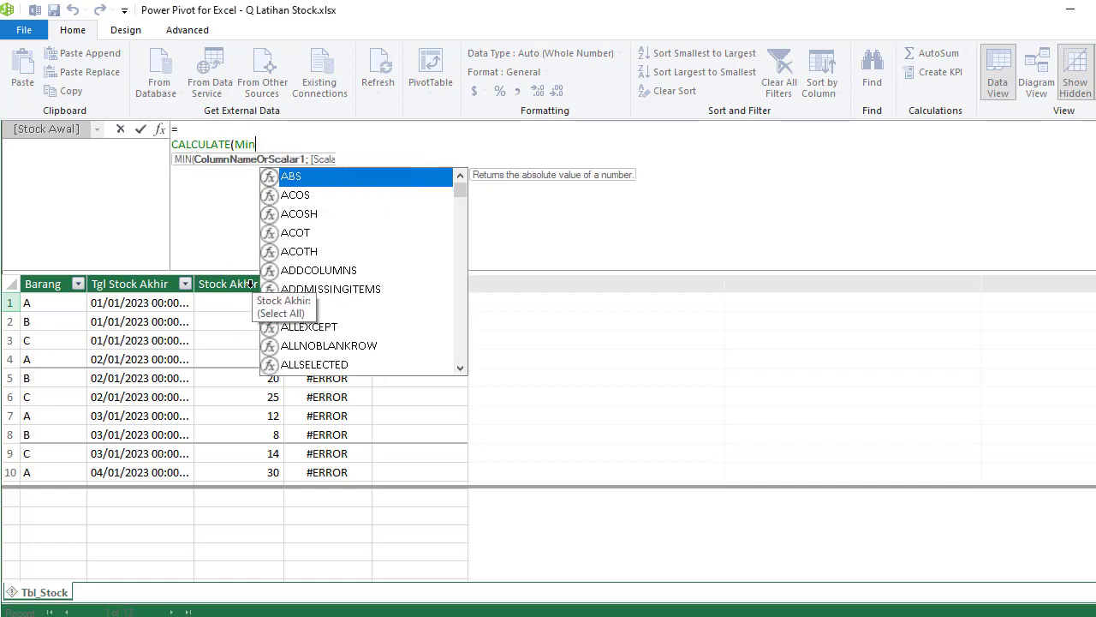
key("BackSpace")
key("BackSpace")
key("BackSpace")
key("BackSpace")
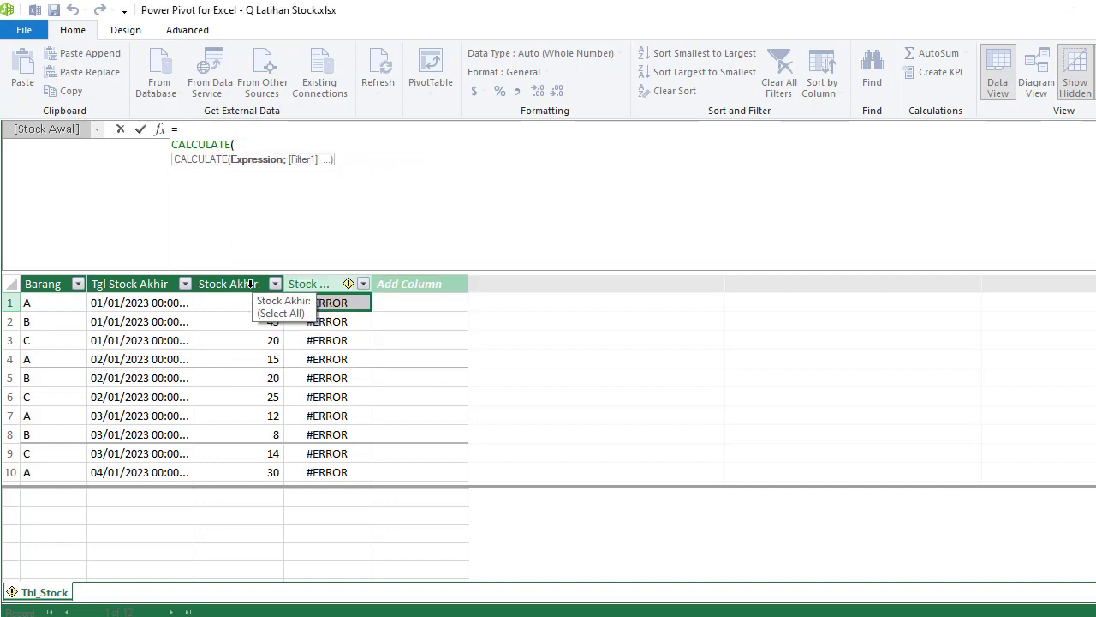
key("alt+Return")
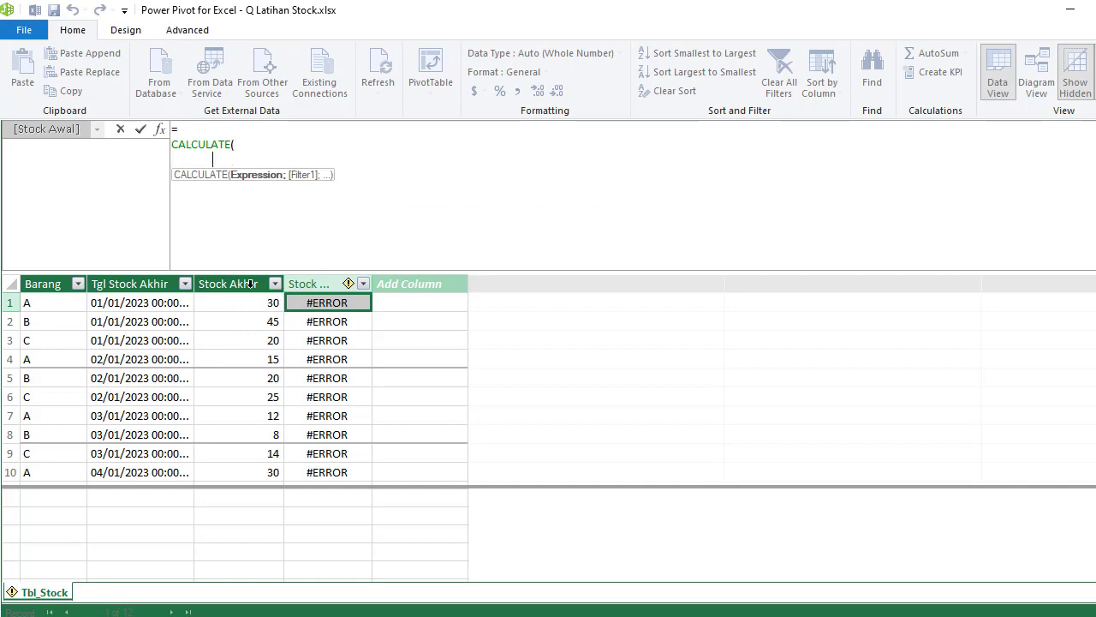
key("Tab")
Enter MIN(Tbl_Stock[Stock Akhir]) as the expression of CALCULATE, followed by a semicolon and a line break
type("MIN(")
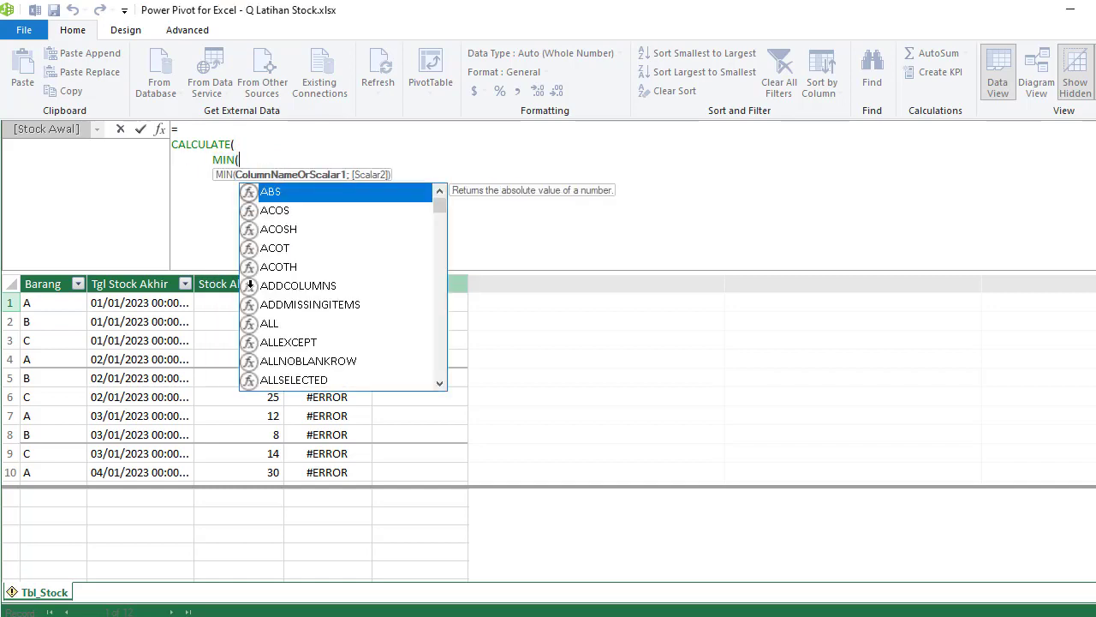
type("tb")
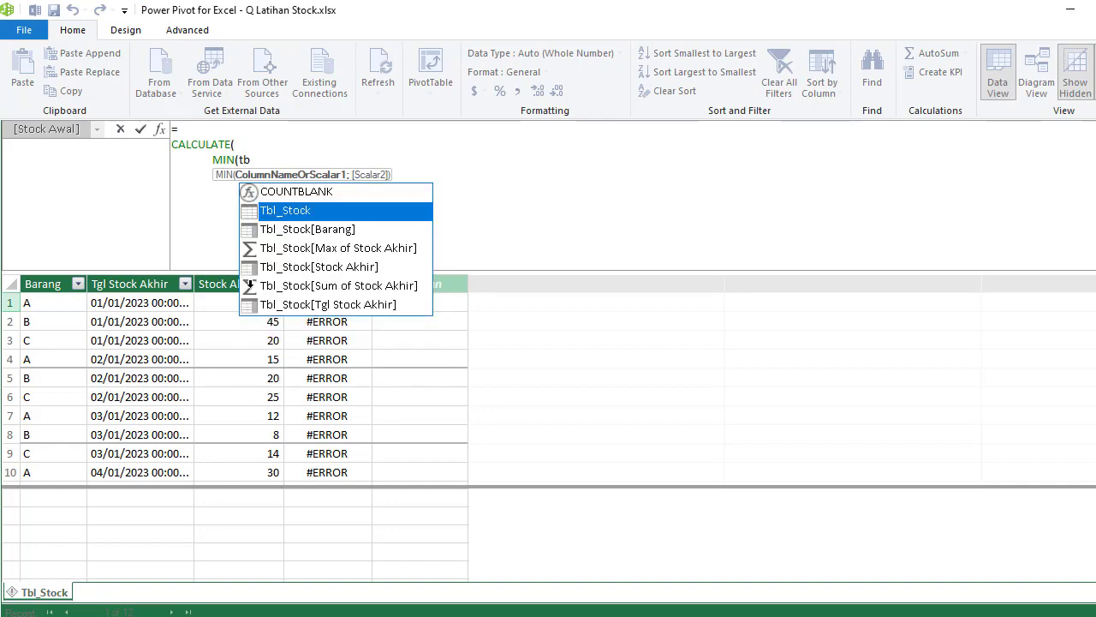
key("Down")
key("Down")
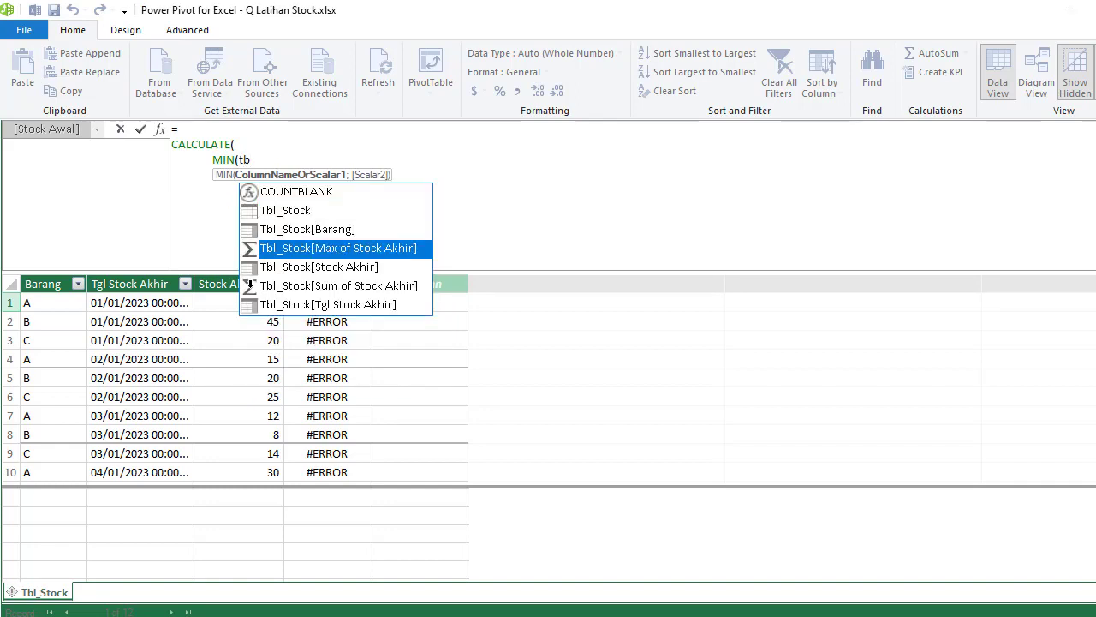
key("Down")
key("Down")
key("Up")
key("Up")
key("Down")
key("Tab")
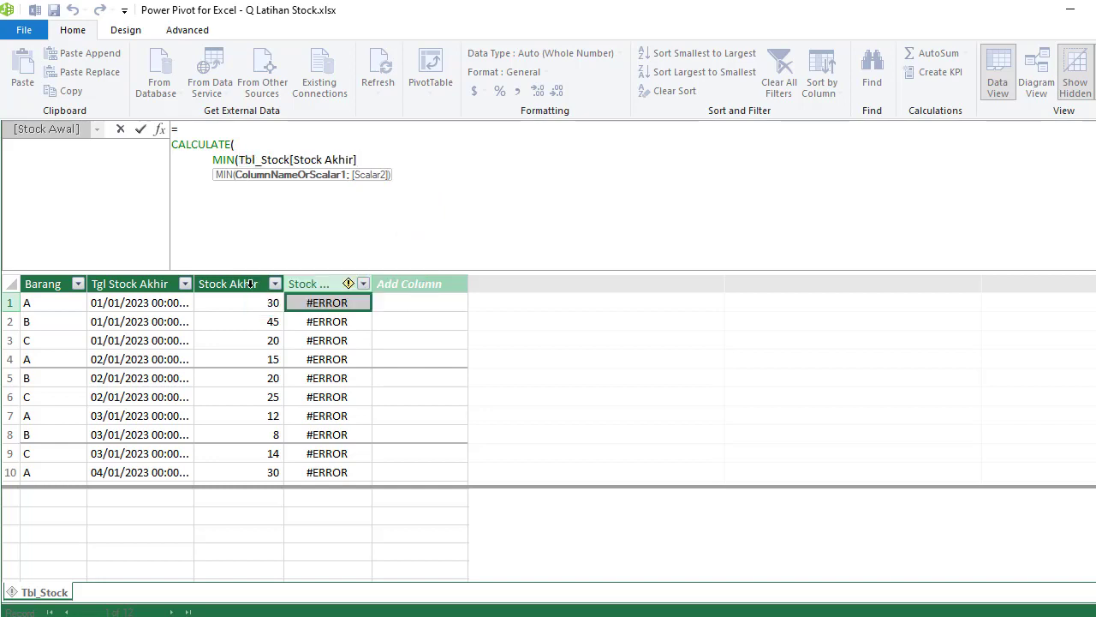
type(")")
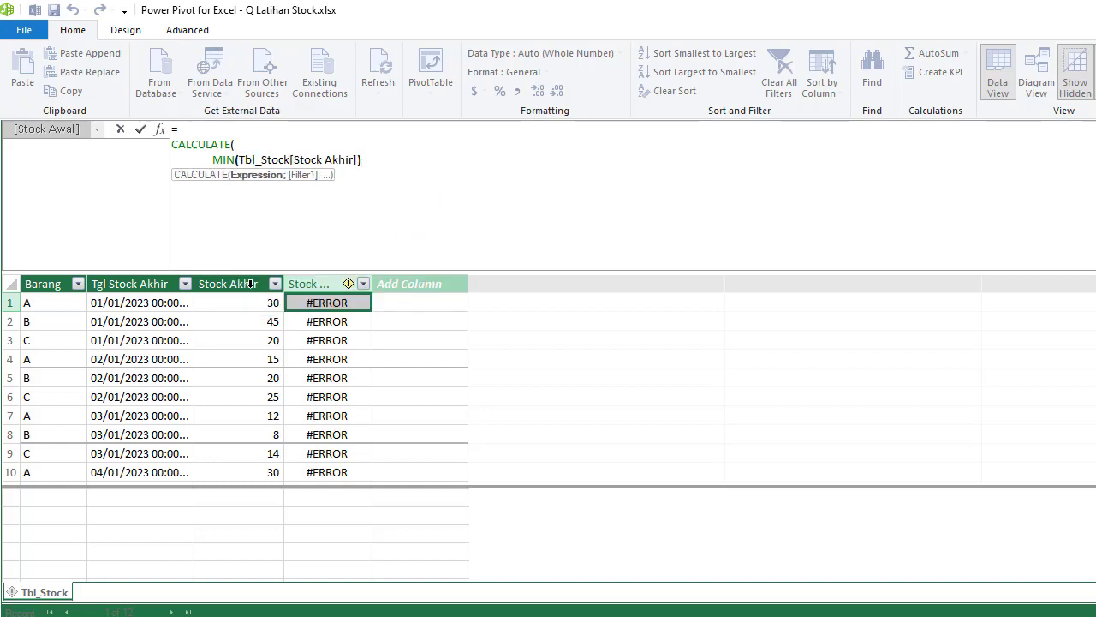
type(";")
key("alt+Return")
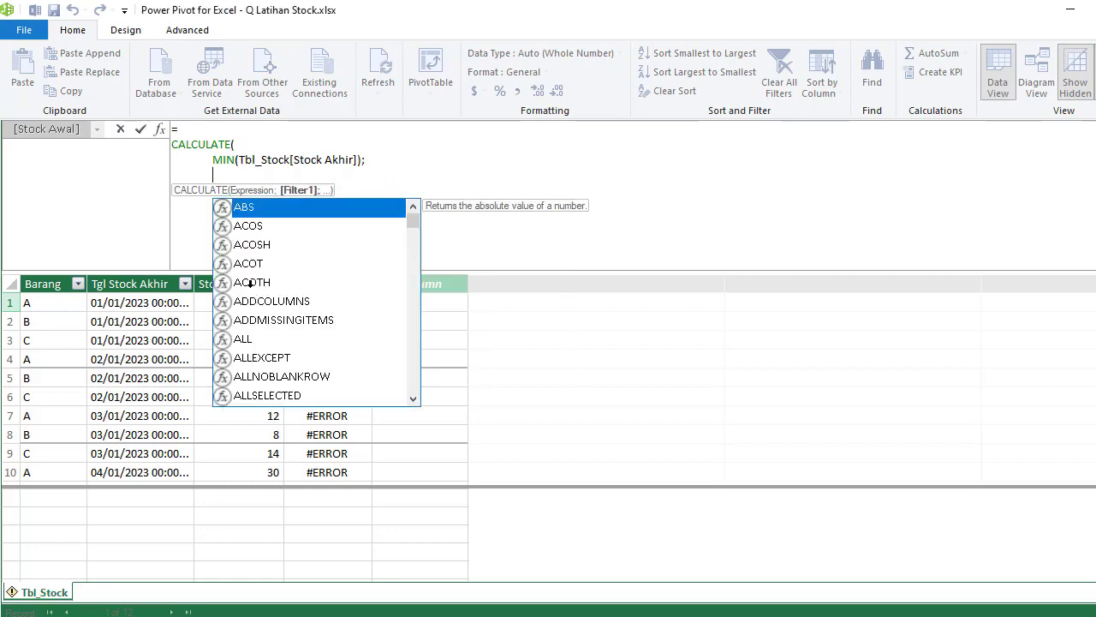
Add a FILTER function over the Tbl_Stock table as the CALCULATE filter and start an indented line for its filter expression
type("Fl")
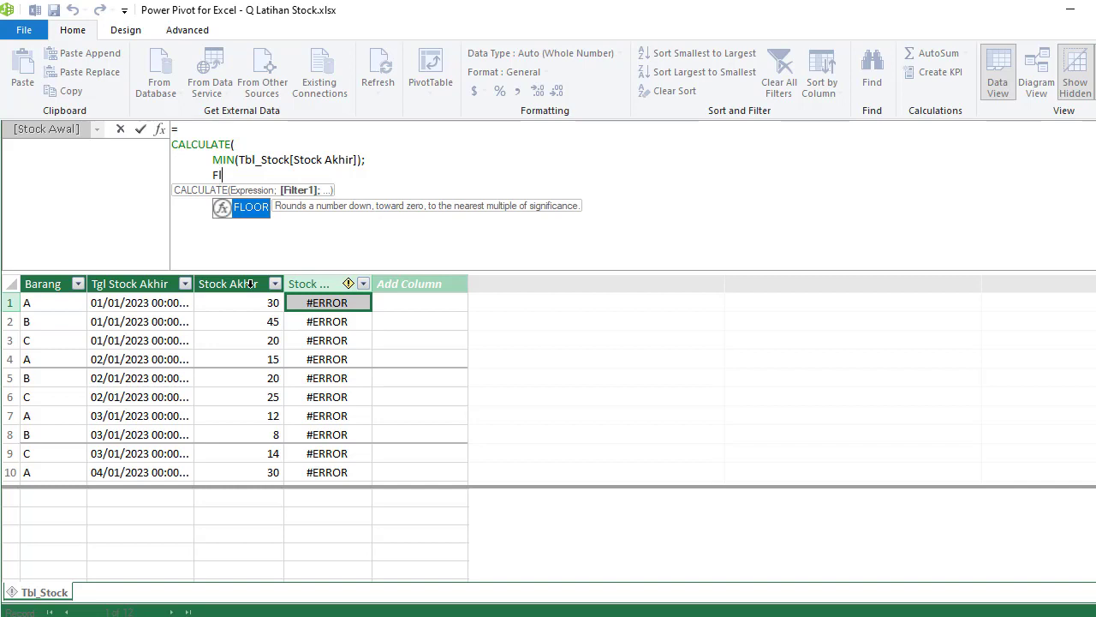
key("BackSpace")
type("il")
key("Tab")
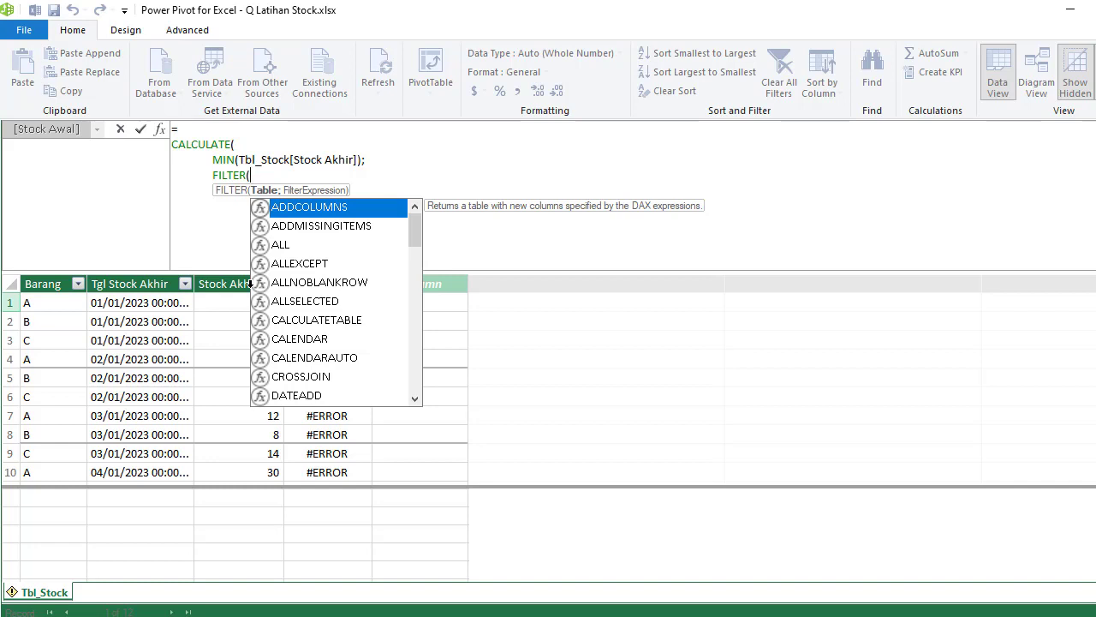
type("Tbl_Stock")
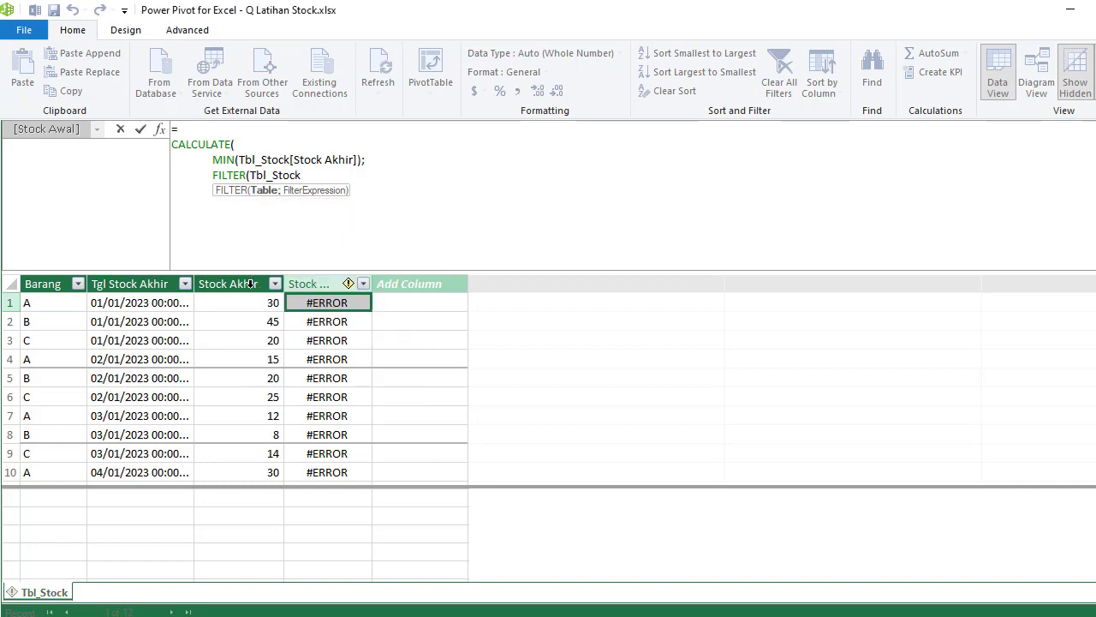
type(";")
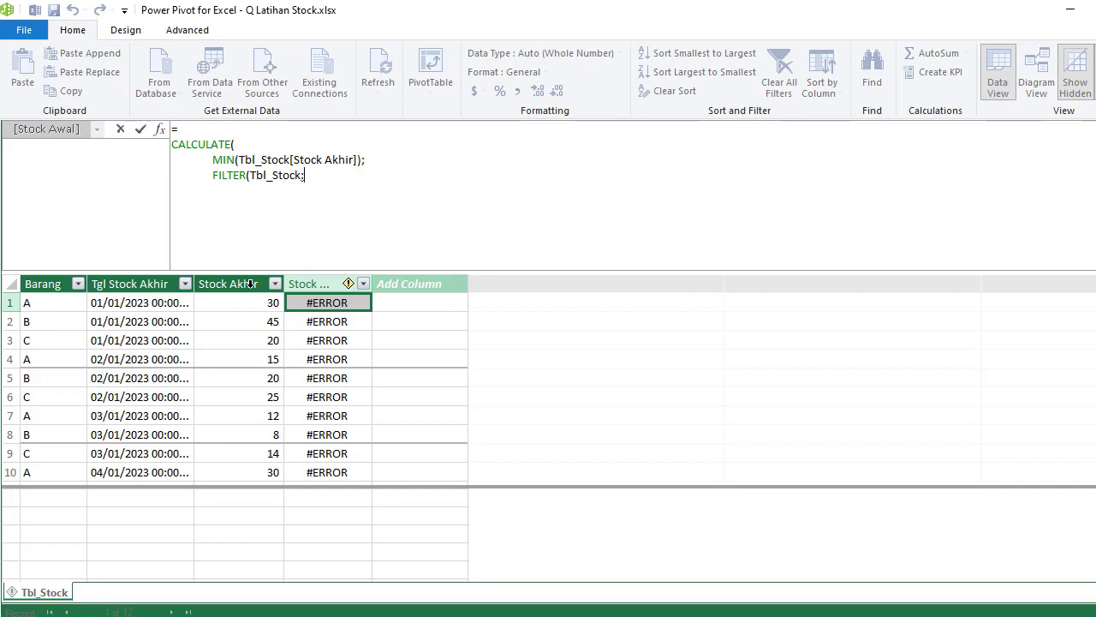
key("shift+Return")
key("Tab")
key("Tab")
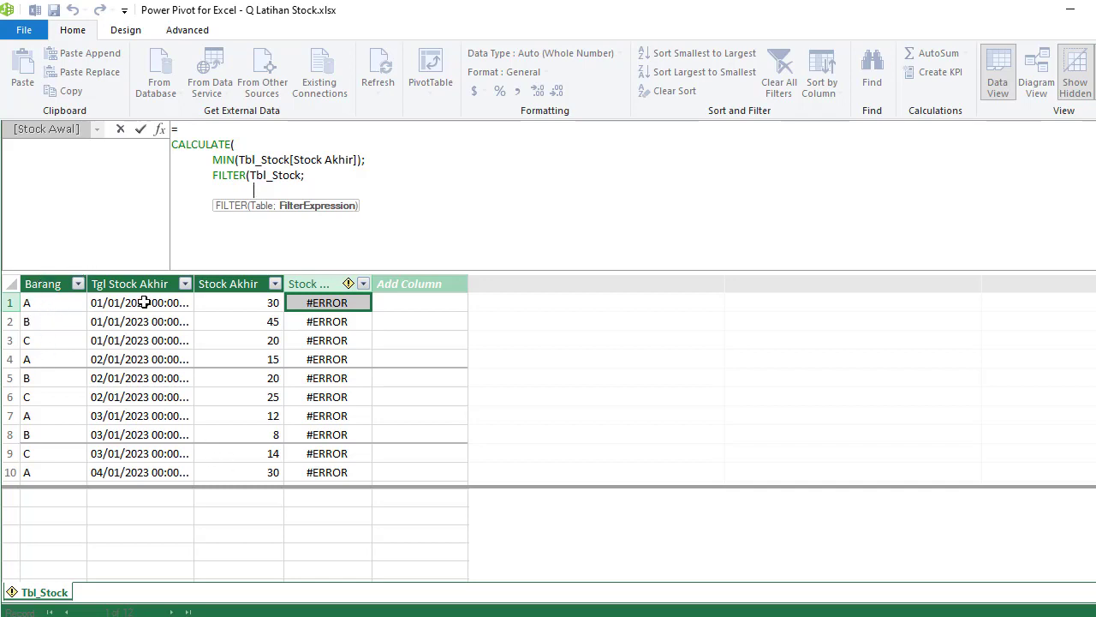
Enter ALLEXCEPT(Tbl_Stock;Tbl_Stock[Barang]) on the line below FILTER(Tbl_Stock;
type("ALL(")
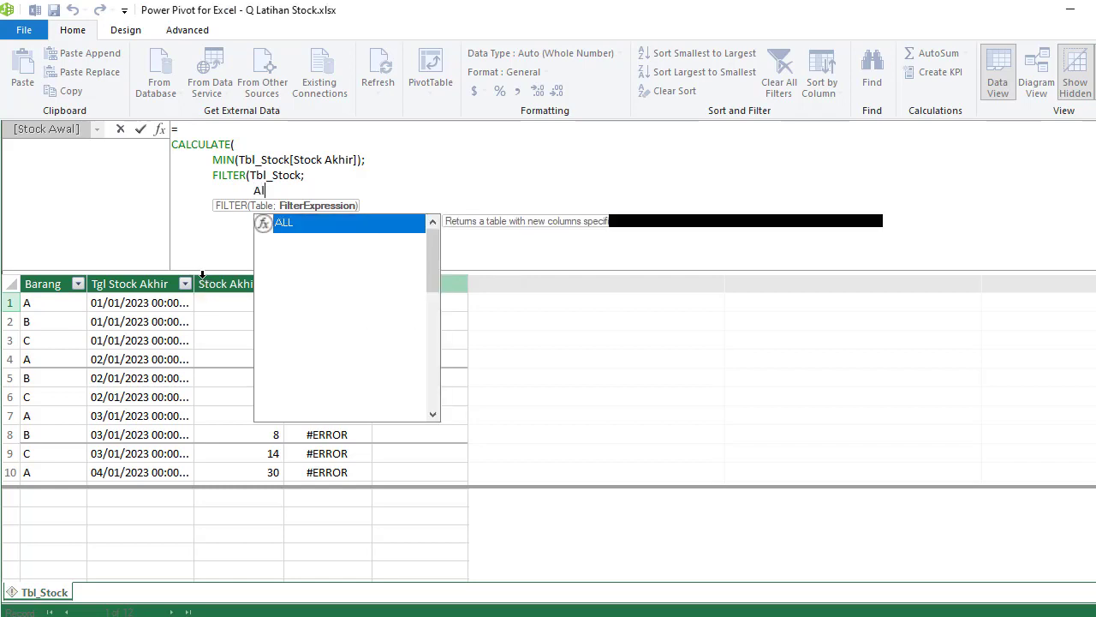
key("BackSpace")
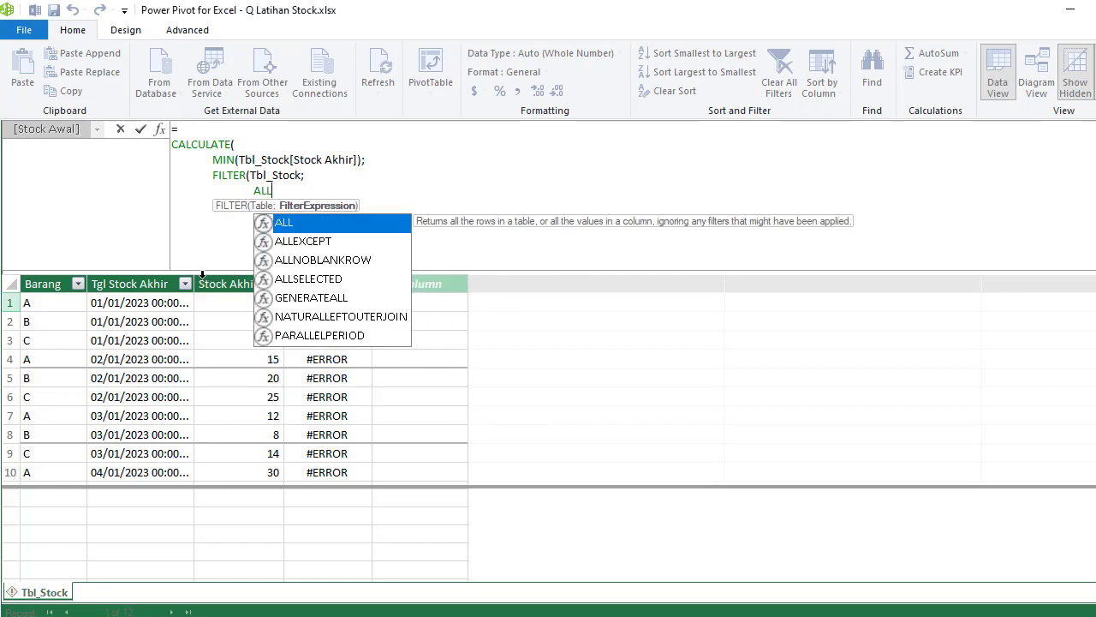
key("Down")
key("Tab")
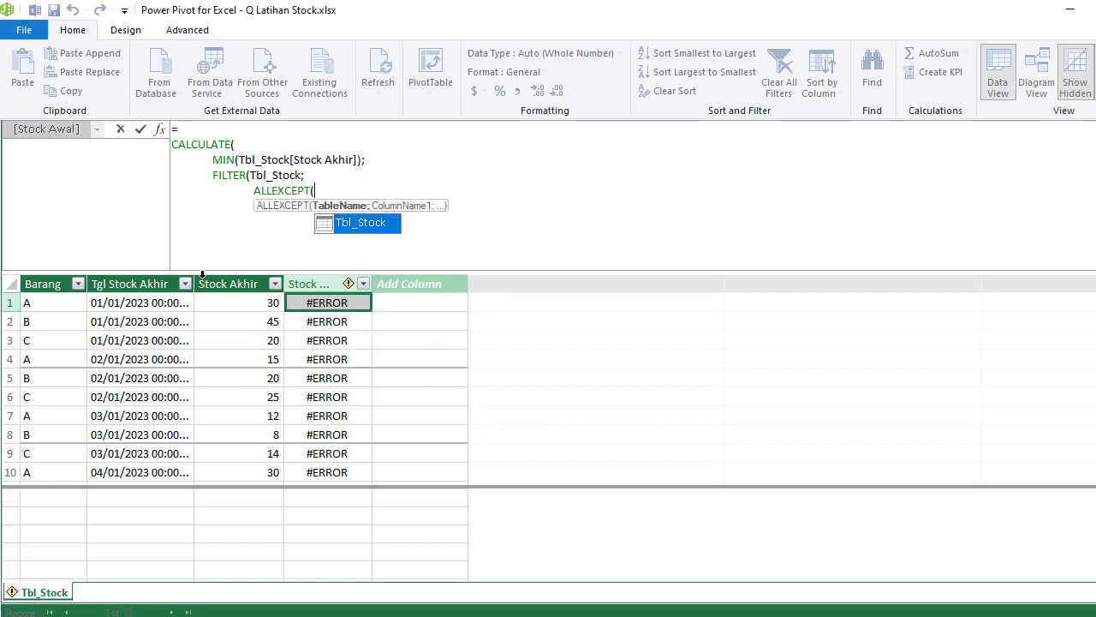
key("Tab")
type(";")
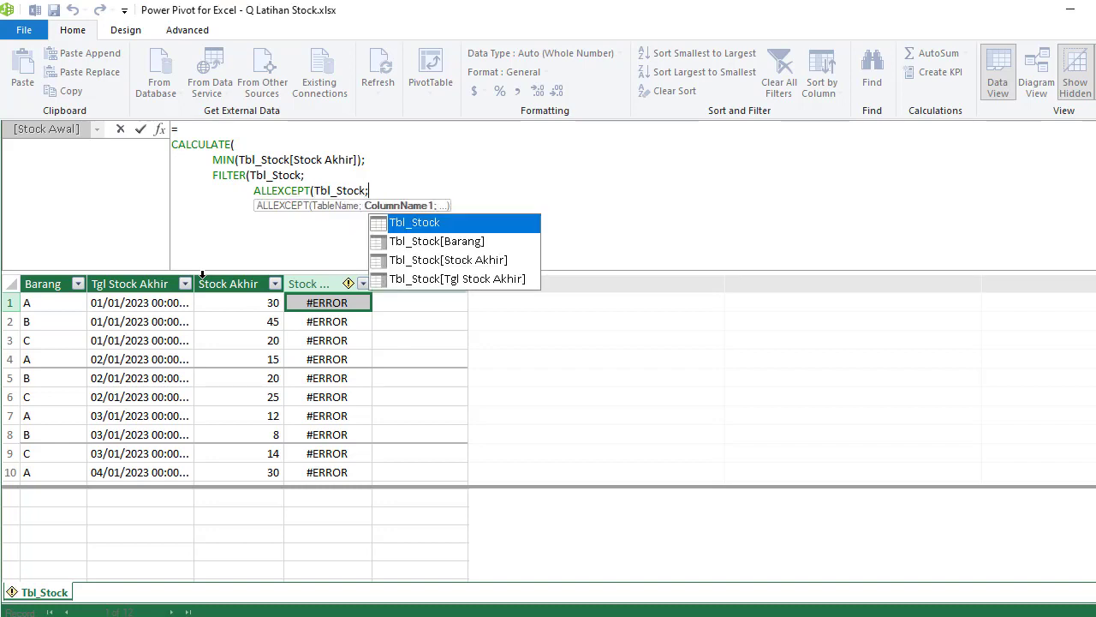
key("Down")
key("Tab")
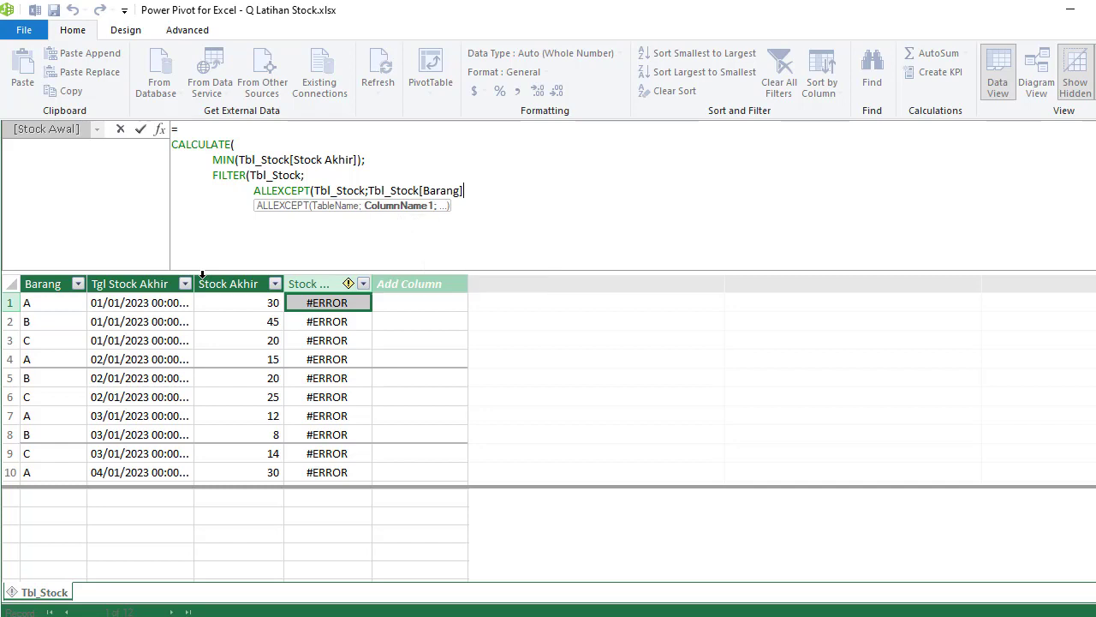
type(")")
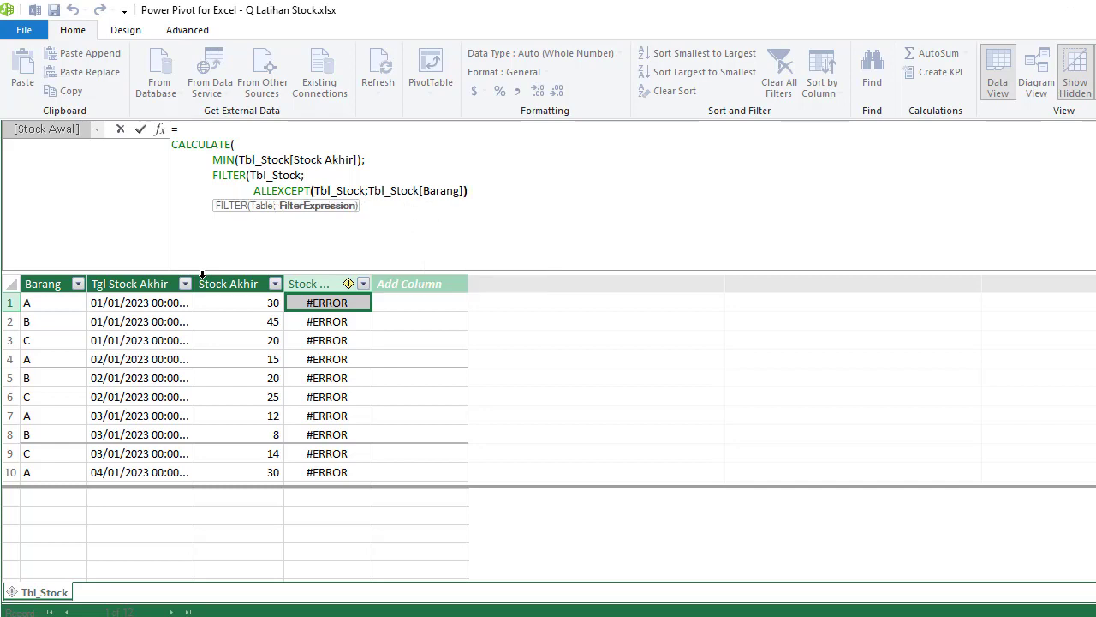
Remove the Tbl_Stock; argument and the spacing after FILTER( so that ALLEXCEPT directly follows the opening parenthesis
key("shift+Return")
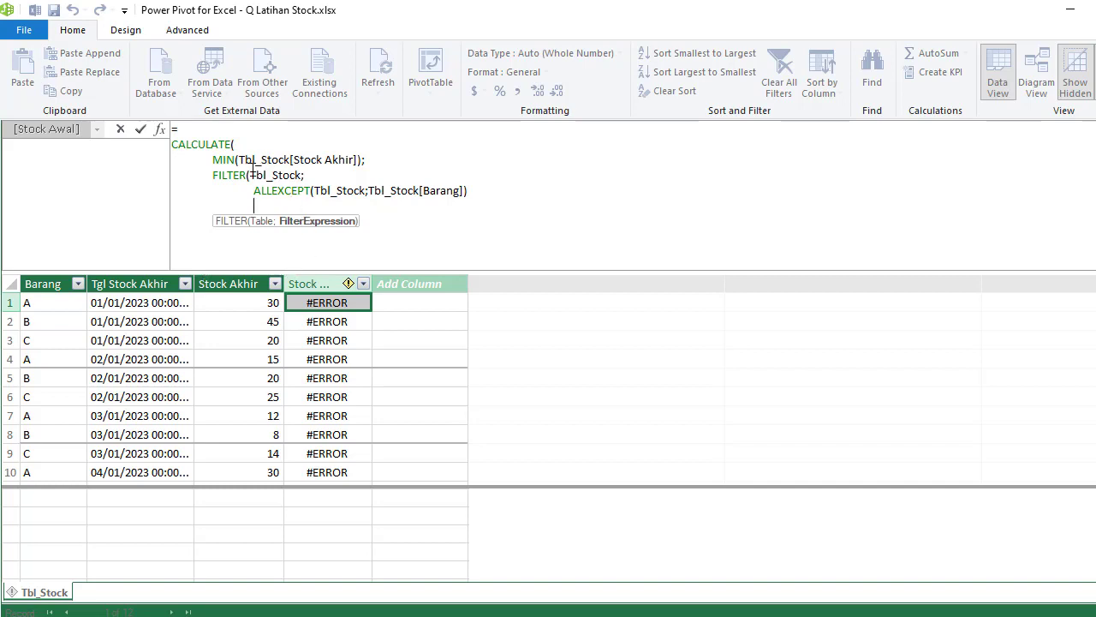
left_click_drag(251, 174, 307, 171)
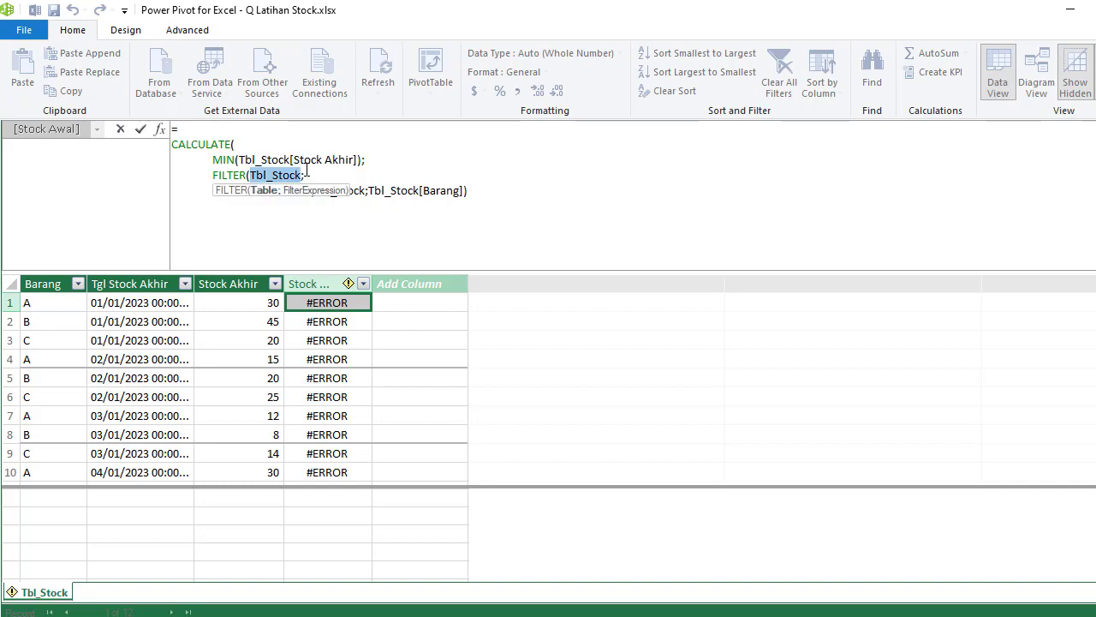
key("BackSpace")
key("Delete")
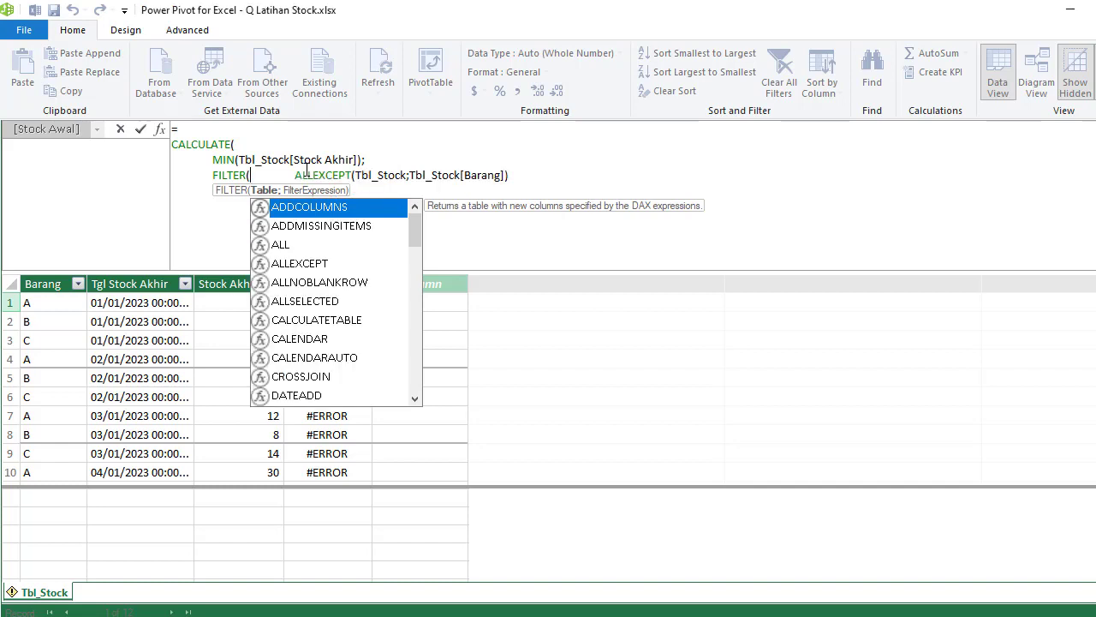
key("Delete")
key("Delete")
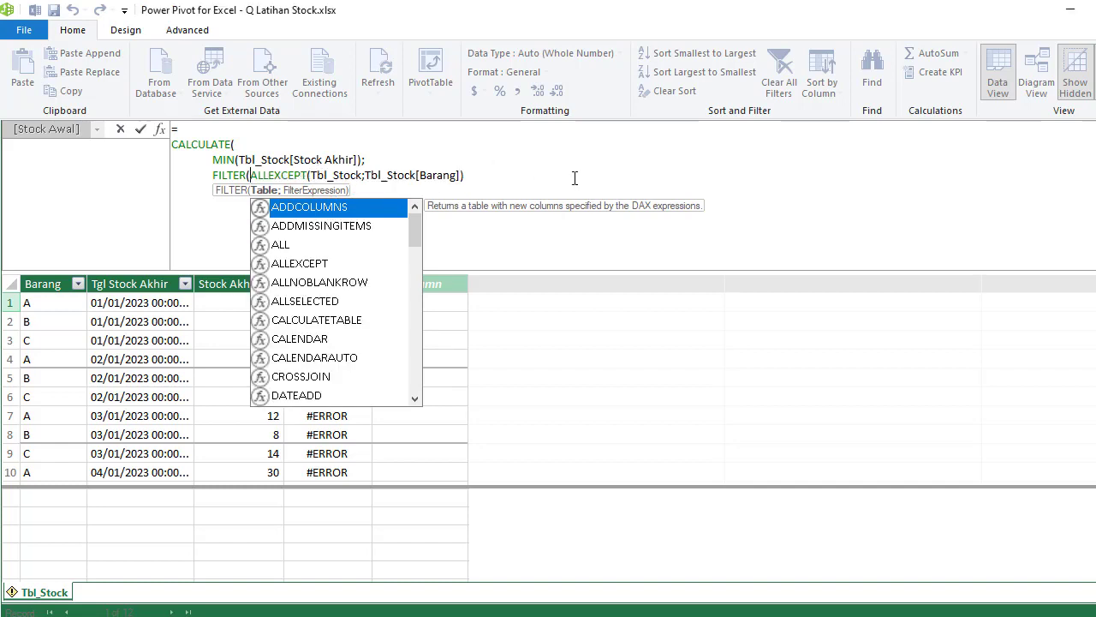
Place ALLEXCEPT(Tbl_Stock;Tbl_Stock[Barang]) on its own indented line below FILTER(, ending it with a semicolon and a line break
left_click(535, 182)
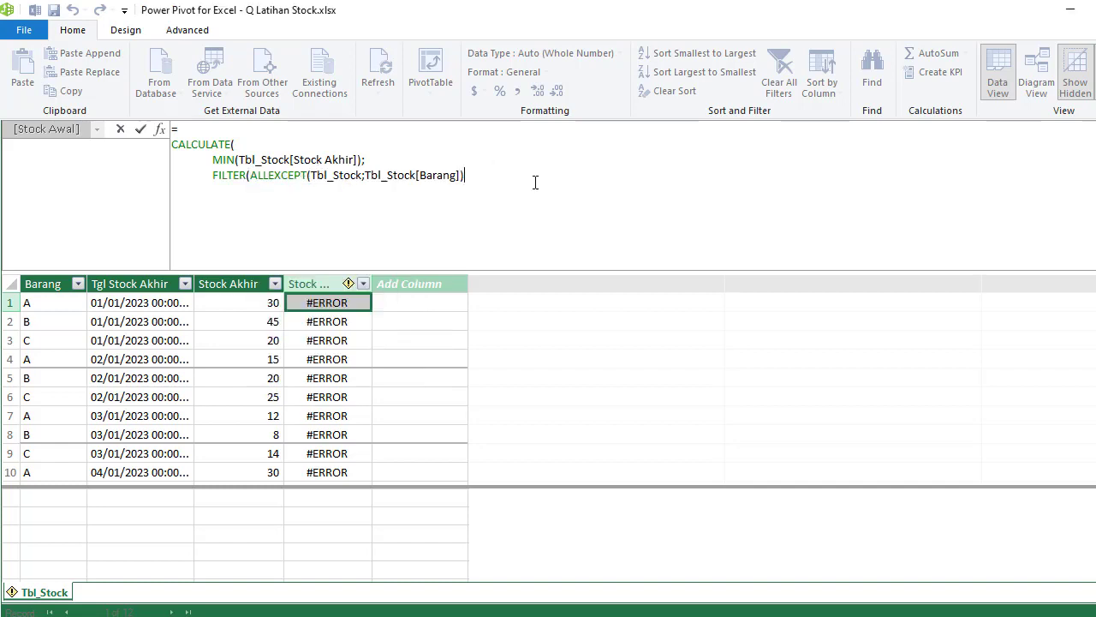
left_click(252, 176)
key("alt+Return")
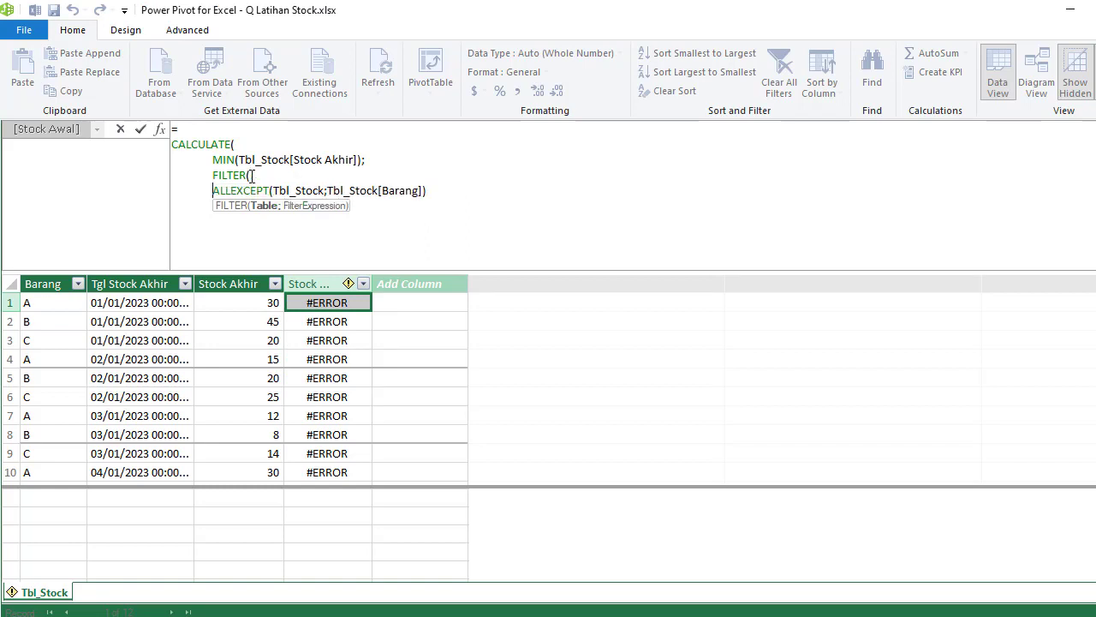
key("Tab")
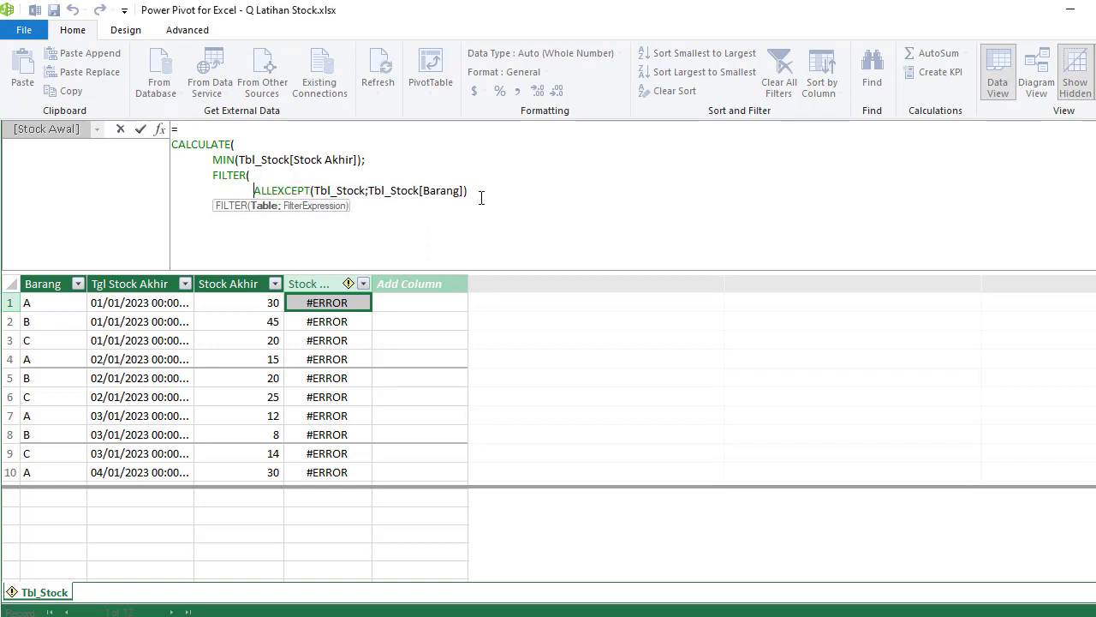
left_click(482, 197)
key("alt+Return")
key("BackSpace")
type(";")
key("alt+Return")
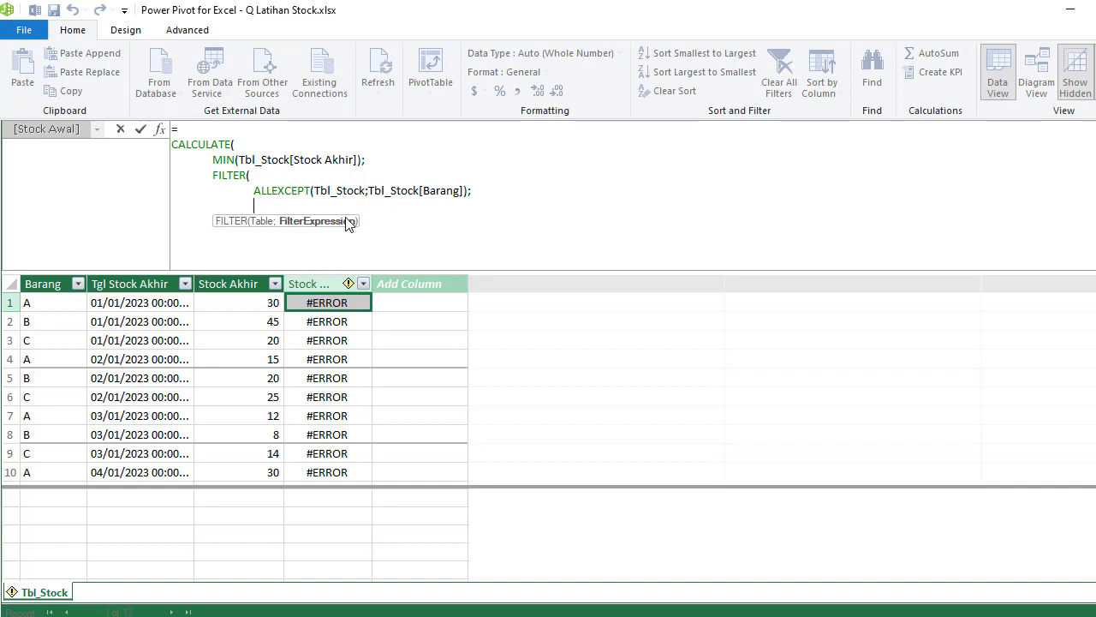
Enter Tbl_Stock[Tgl Stock Akhir]<EARLIER(Tbl_Stock[Tgl Stock Akhir]) as FILTER's filter expression
type("t")
key("BackSpace")
type("tb")
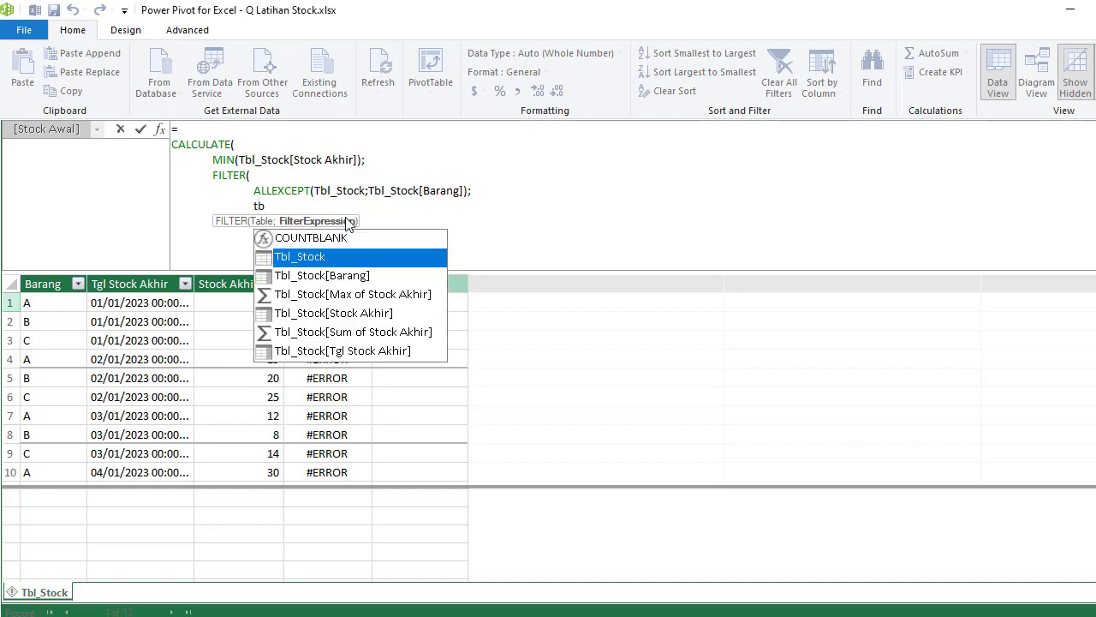
key("Tab")
type("[")
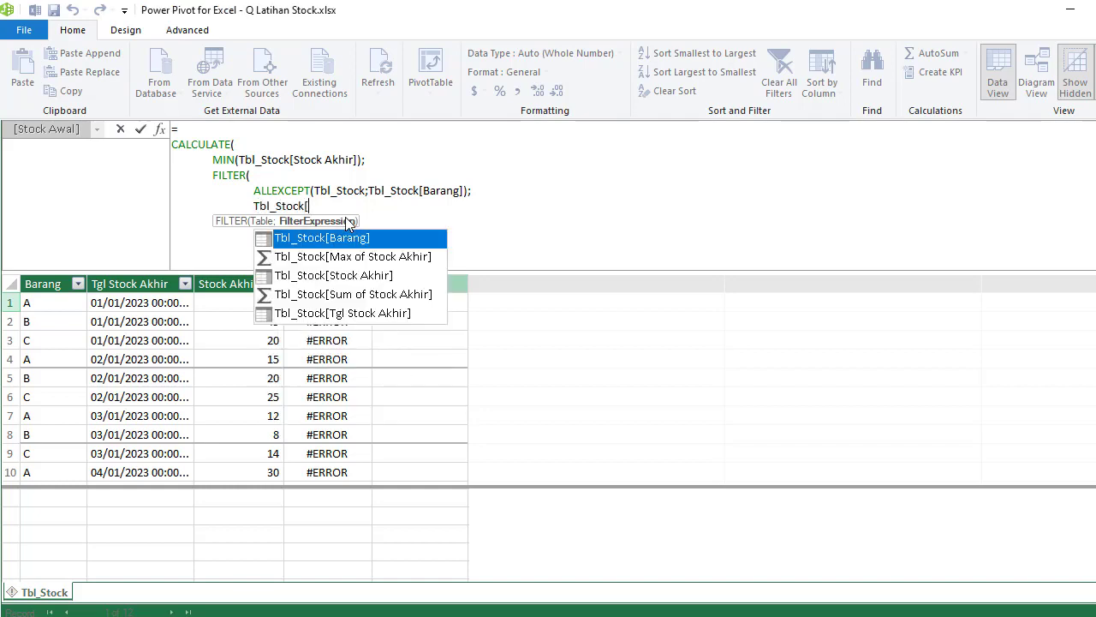
key("Down")
key("Down")
key("Down")
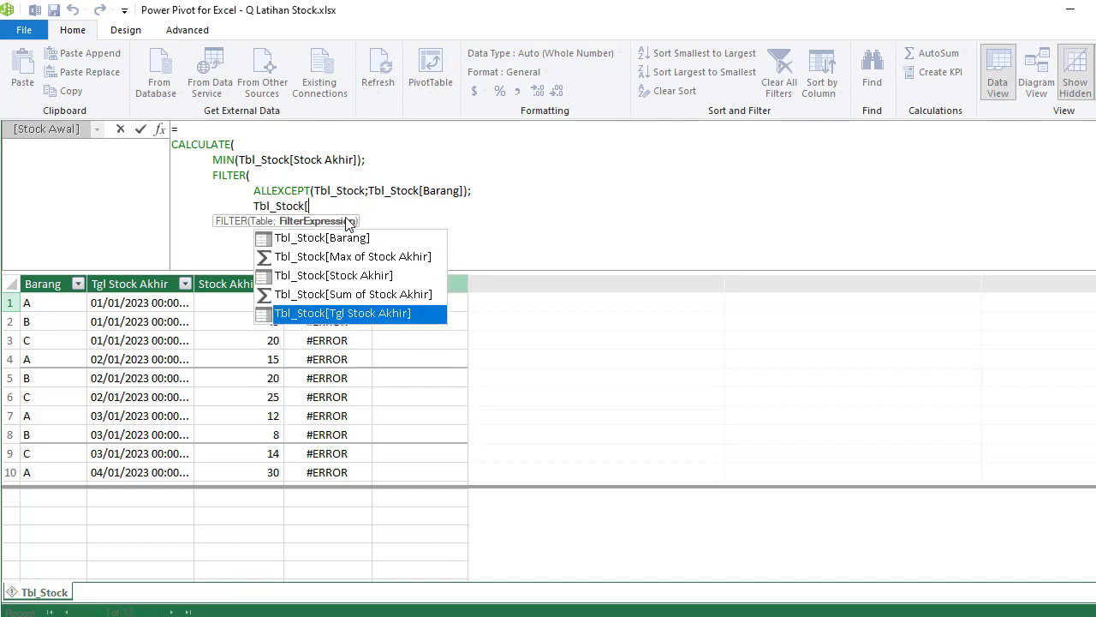
key("Tab")
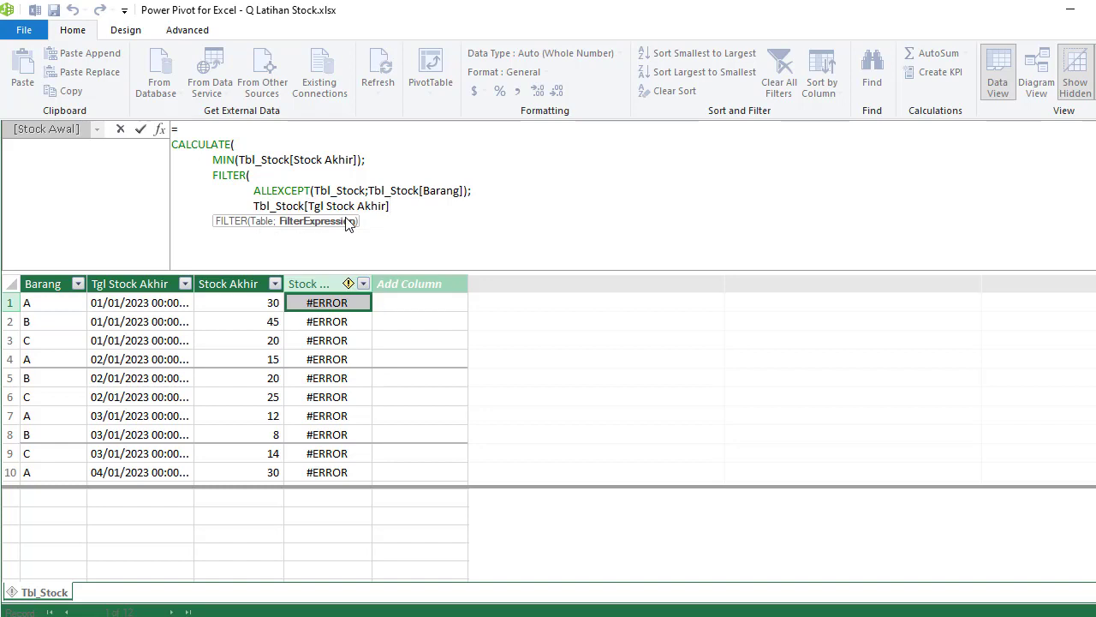
type("<")
type("EARLIER(Tbl_Stock[Tgl Stock Akhir])")
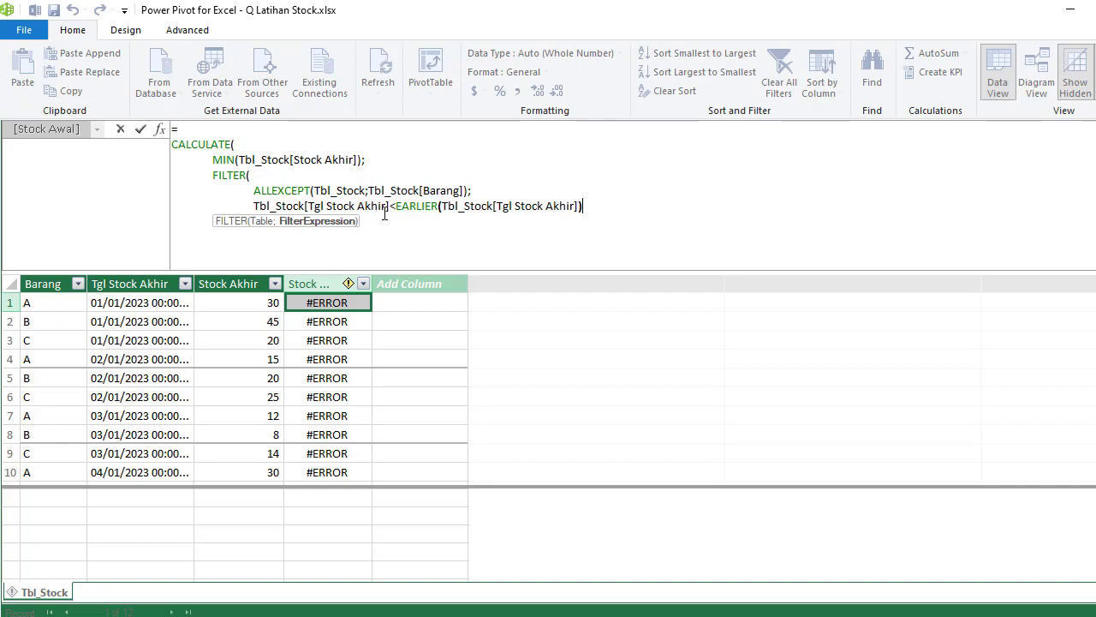
Close the FILTER and CALCULATE functions with parentheses on separate lines and commit the Stock Awal formula
key("shift+Return")
type(")")
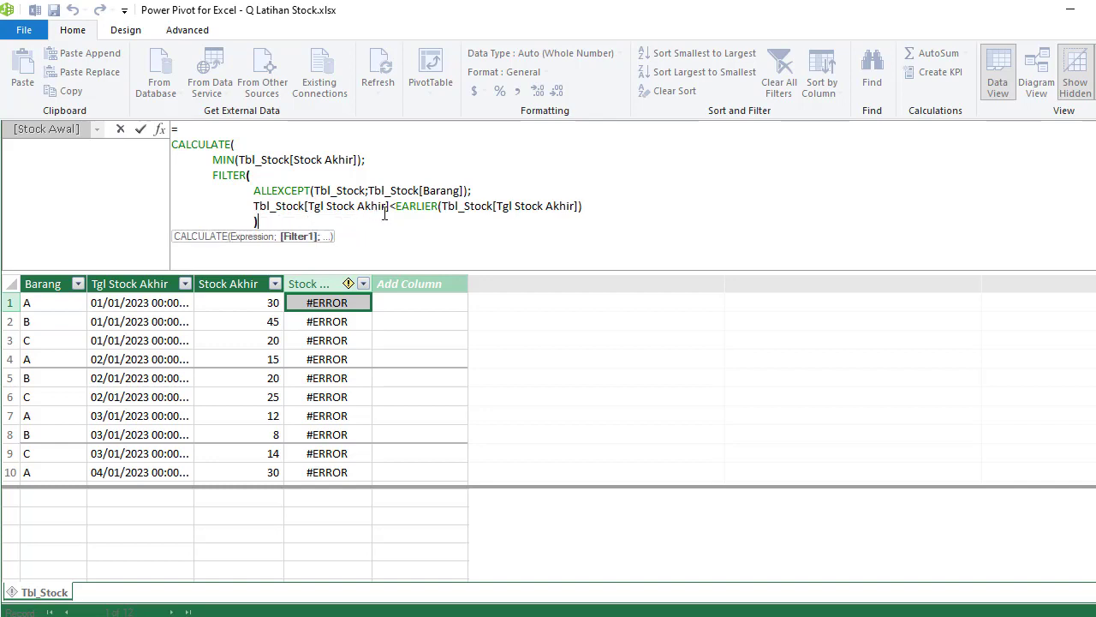
key("shift+Return")
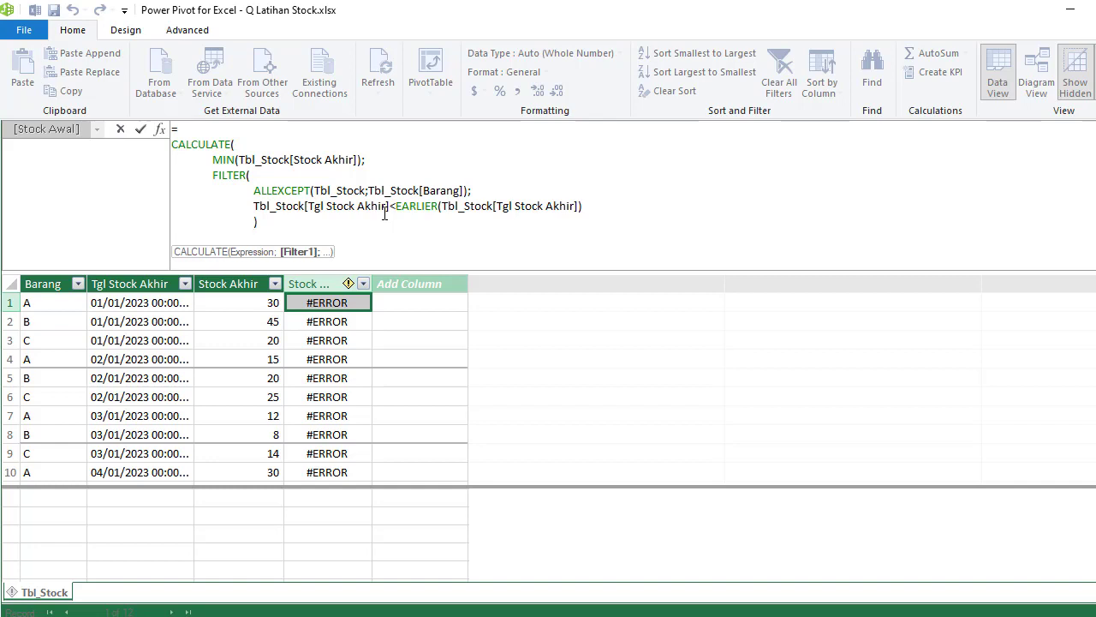
type(")")
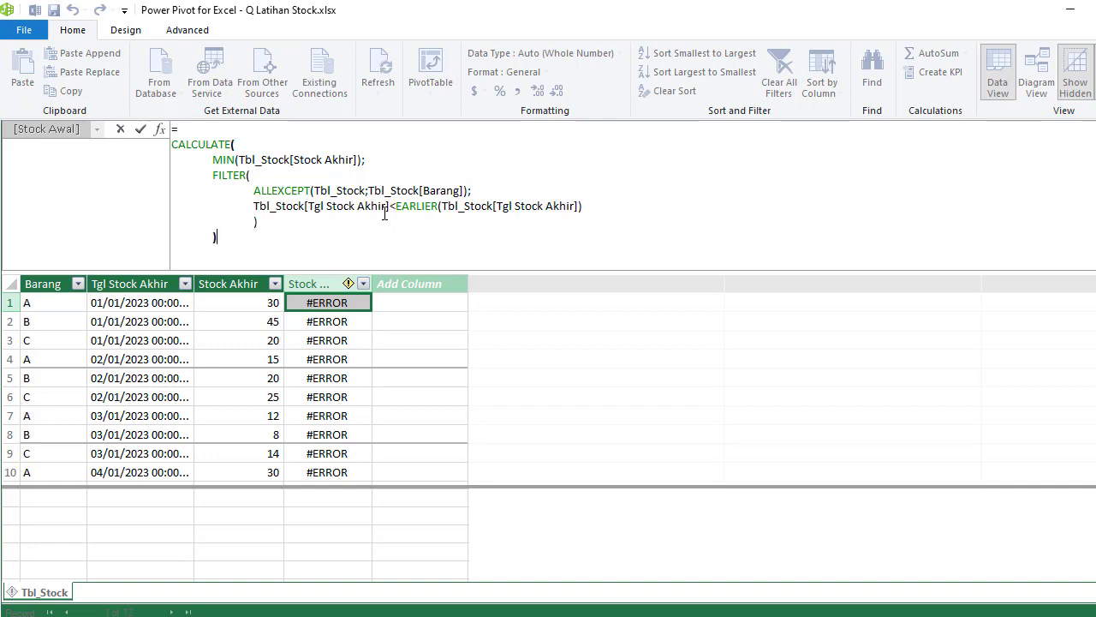
key("Return")
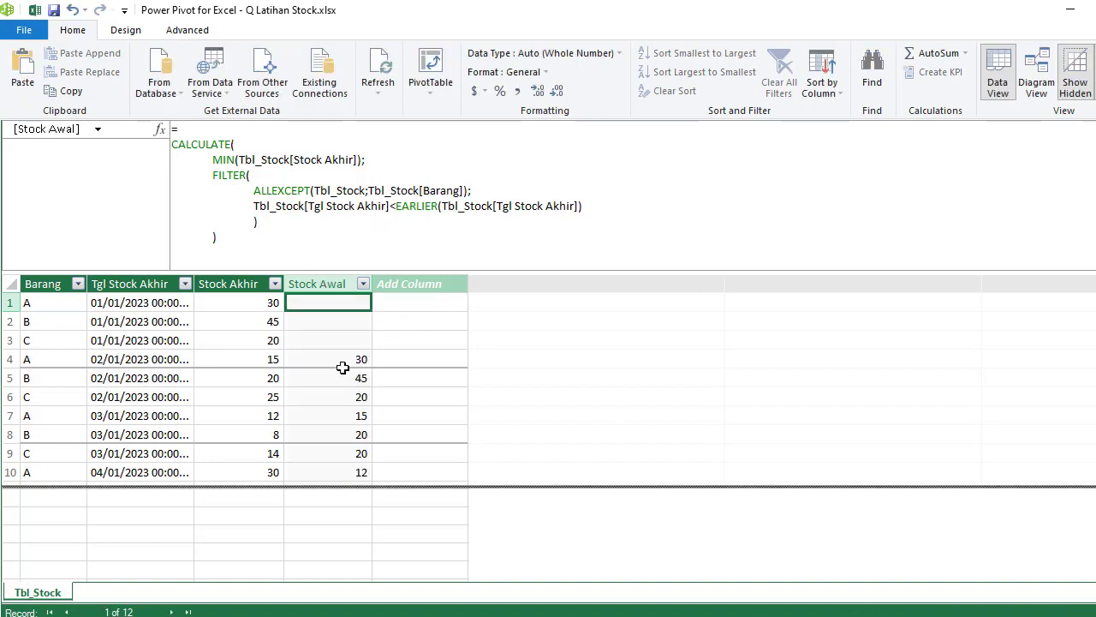
Move the Stock Awal column in front of Stock Akhir in Tbl_Stock
left_click(335, 280)
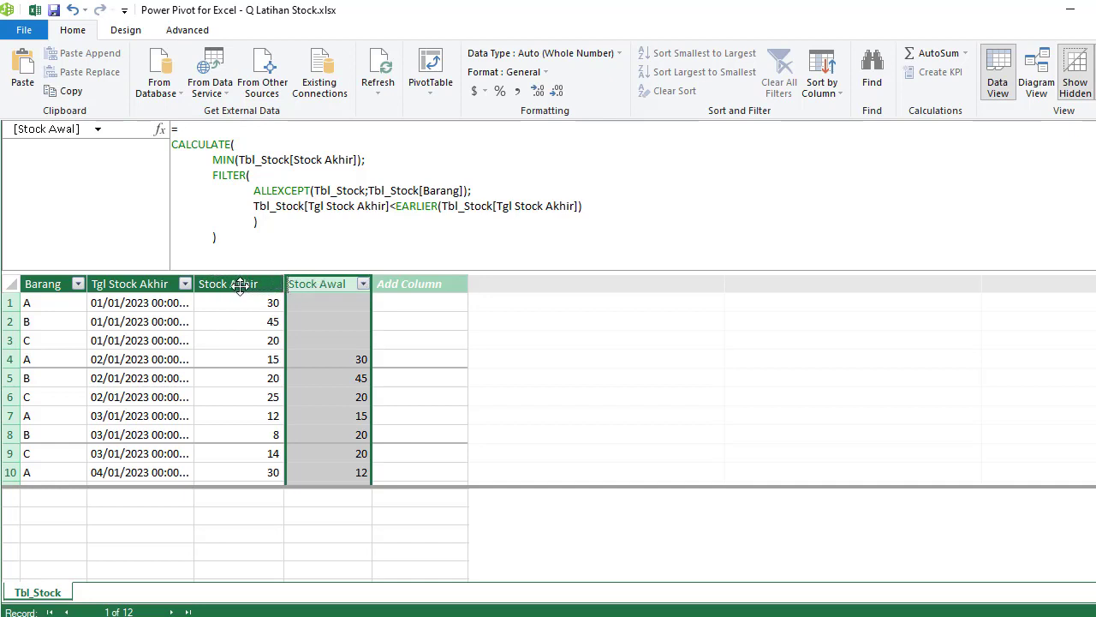
left_click_drag(241, 286, 215, 285)
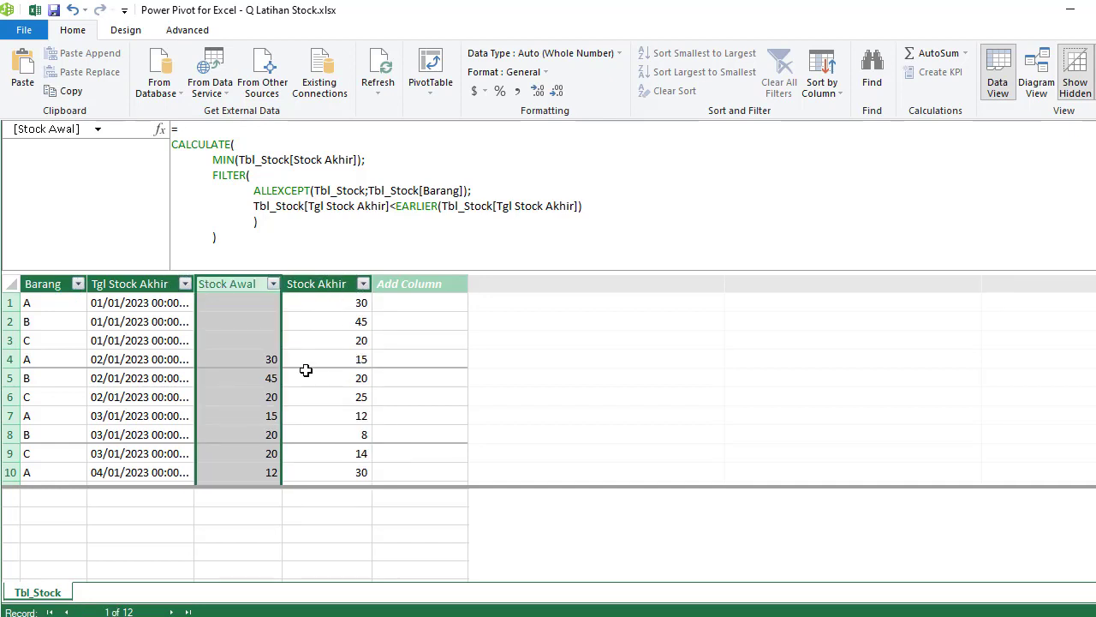
left_click(345, 373)
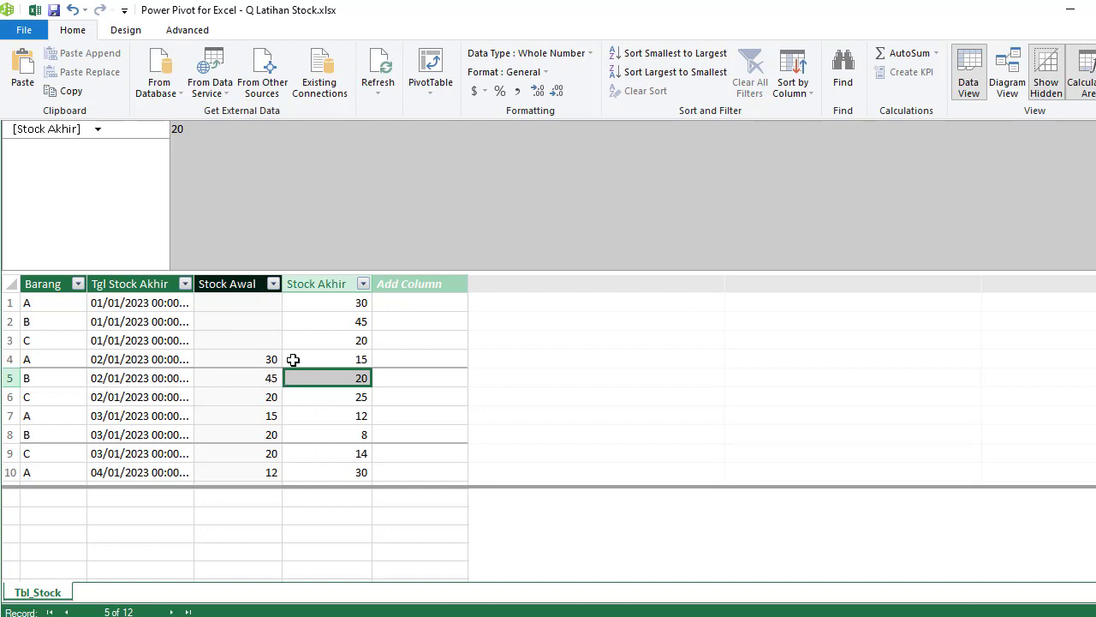
Create a PivotTable from the Power Pivot data model in cell A23 of the existing Tbl_Stock worksheet in Excel
left_click(36, 11)
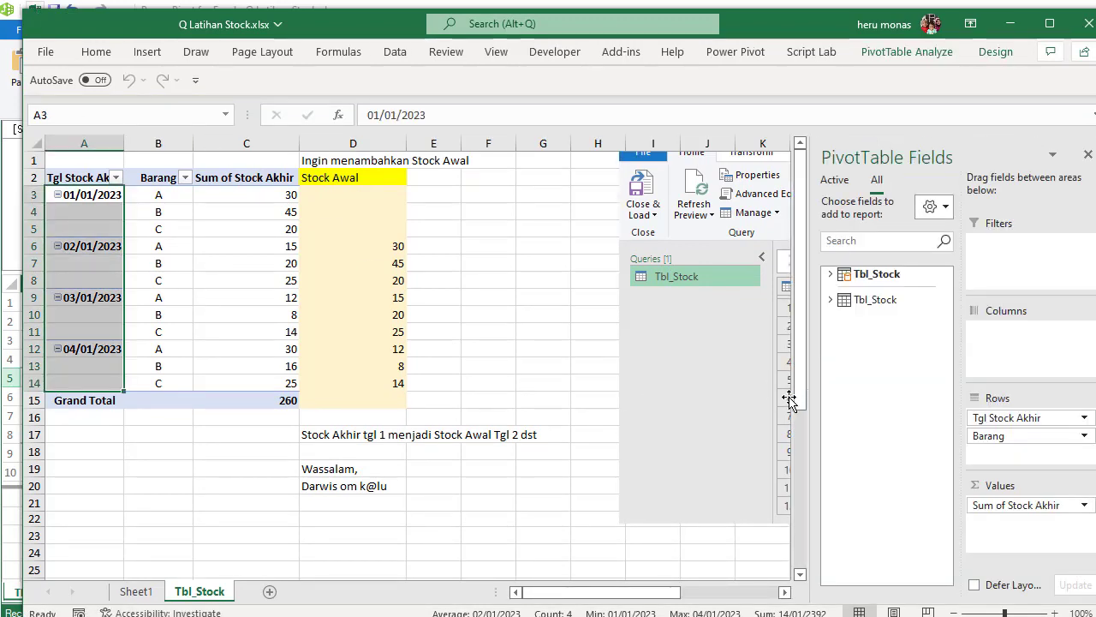
left_click_drag(801, 398, 806, 556)
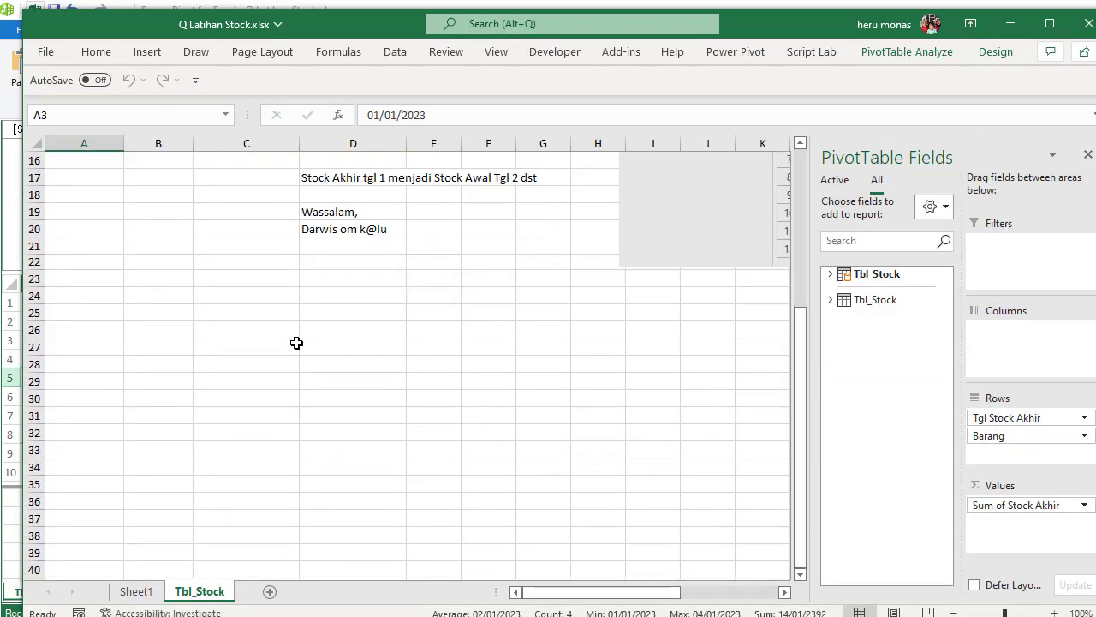
left_click(100, 282)
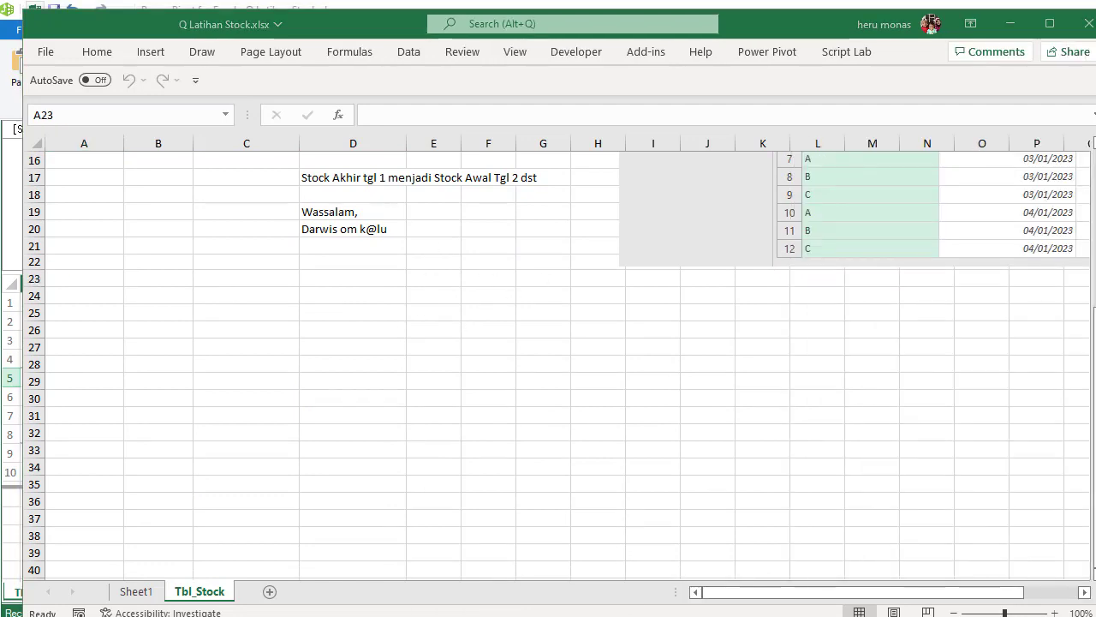
left_click(671, 573)
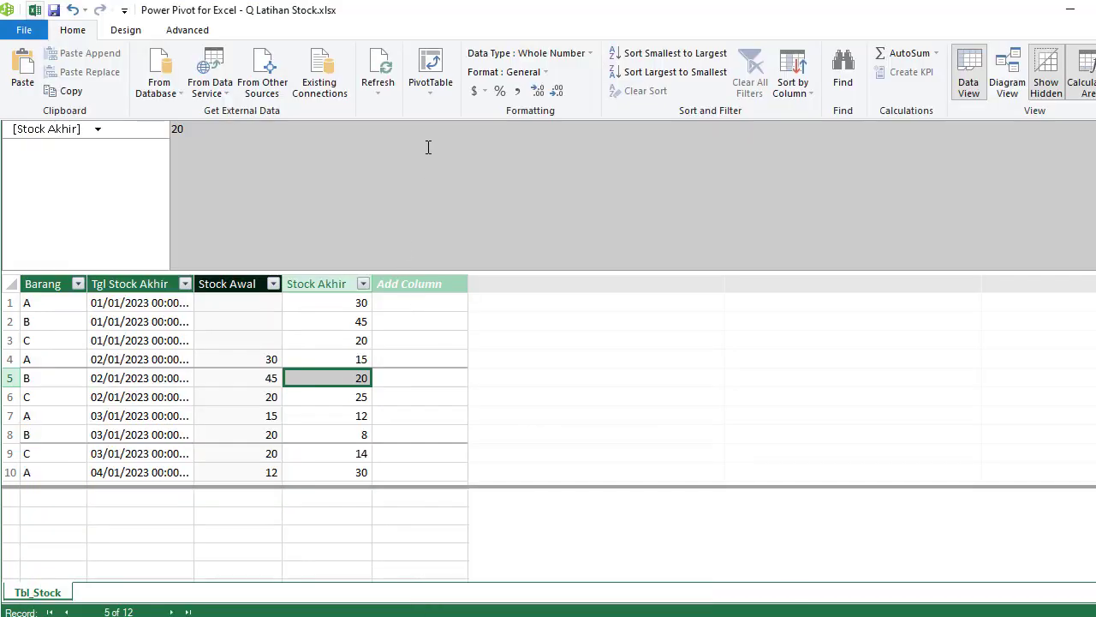
left_click(430, 69)
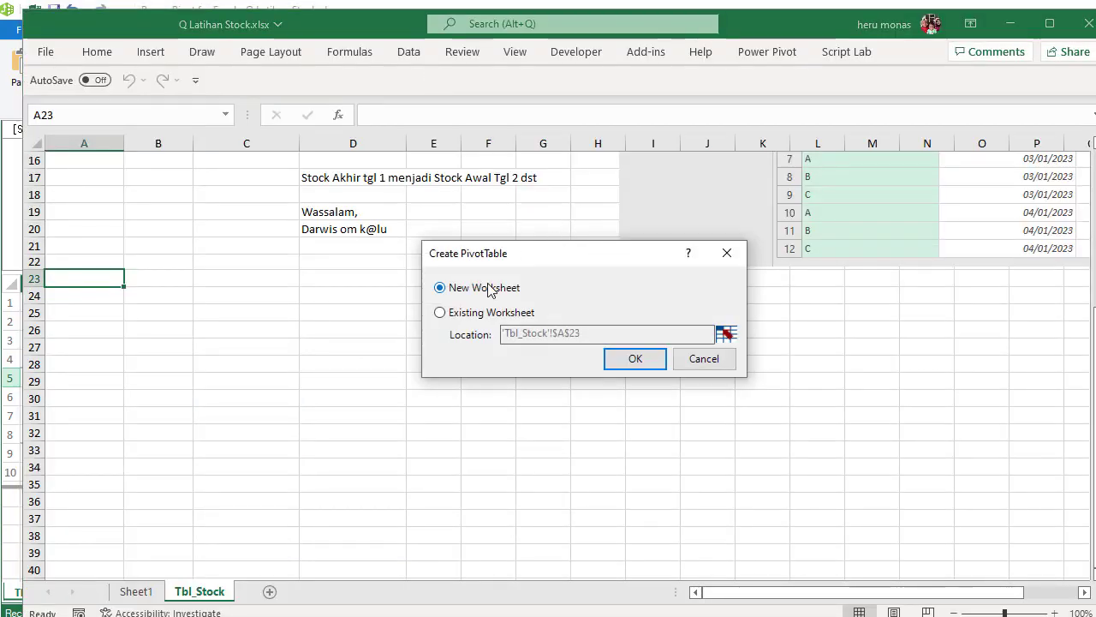
left_click(477, 312)
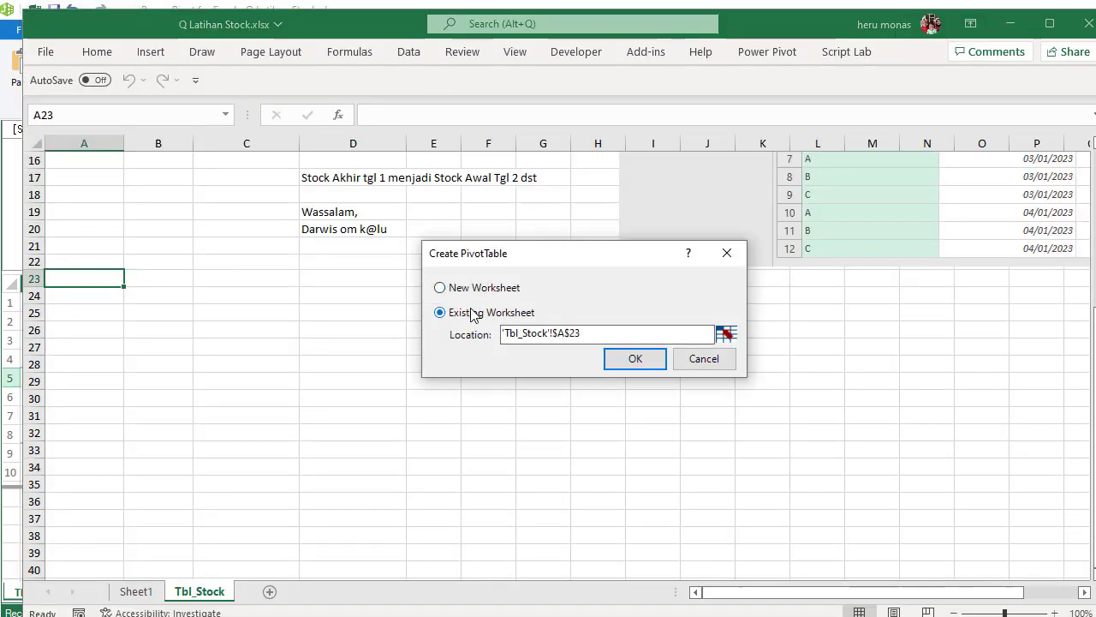
left_click(636, 360)
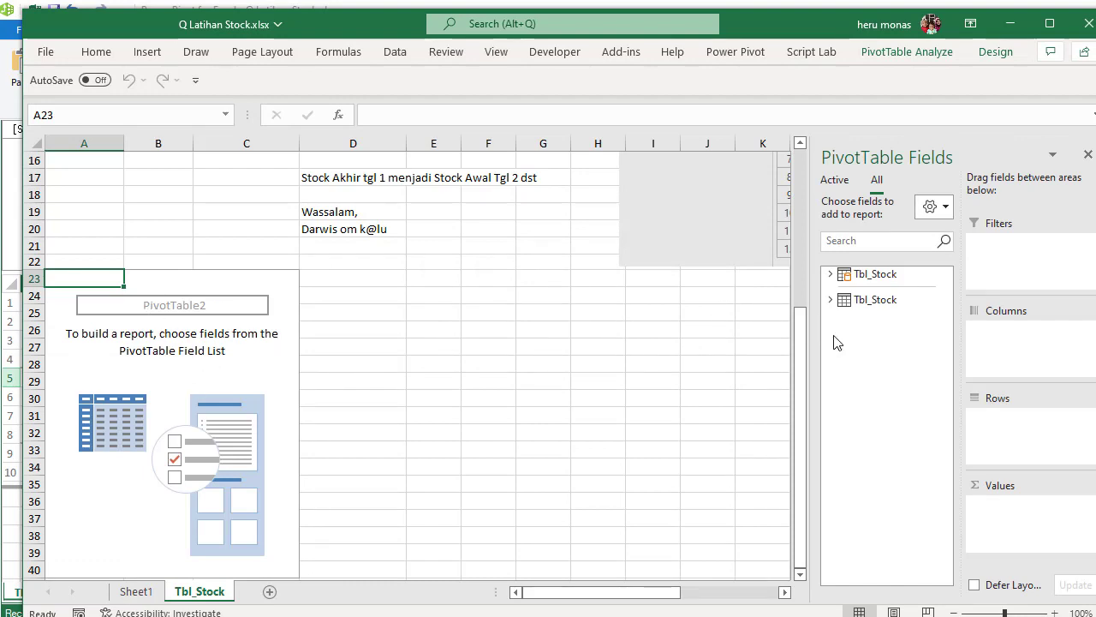
Add Tgl Stock Akhir and Barang from the data model's Tbl_Stock as row fields and Stock Akhir as a summed value
left_click(832, 274)
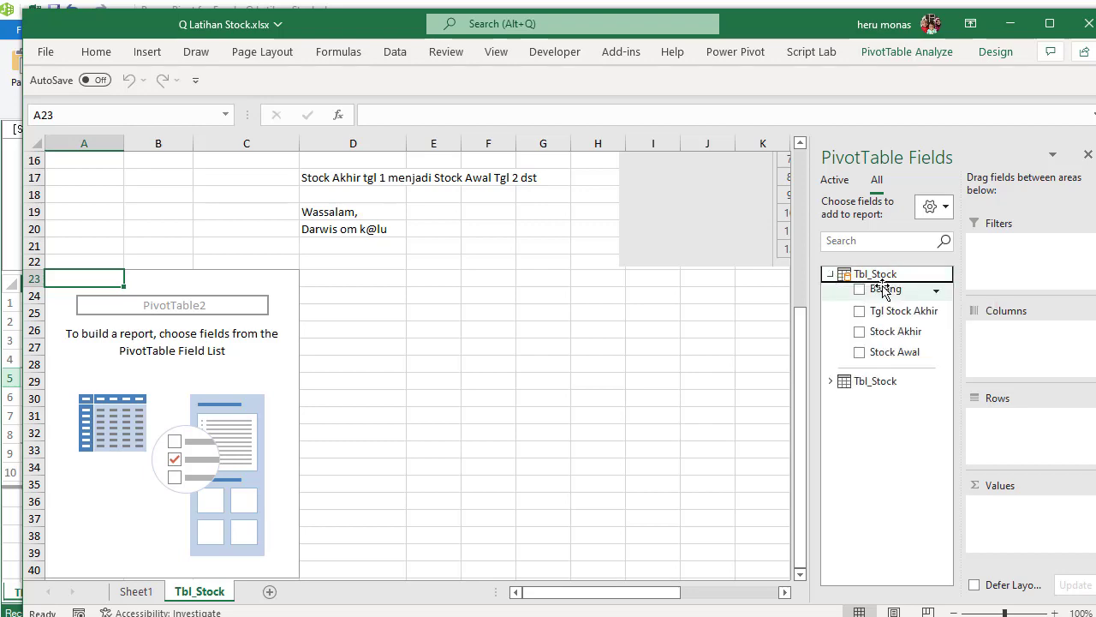
left_click_drag(800, 392, 756, 251)
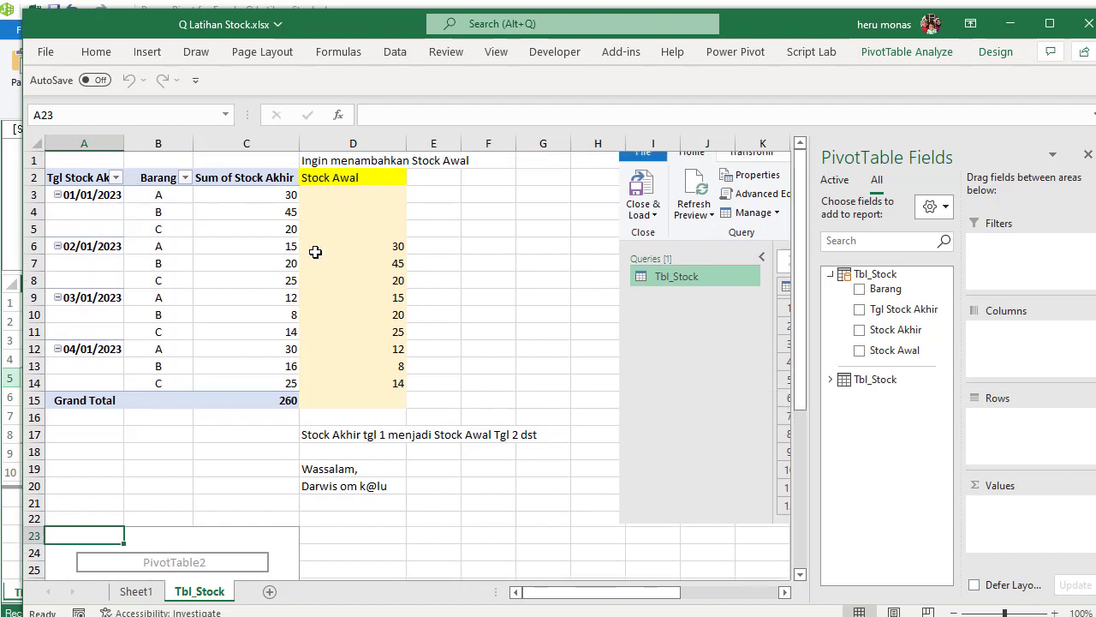
left_click_drag(800, 338, 802, 472)
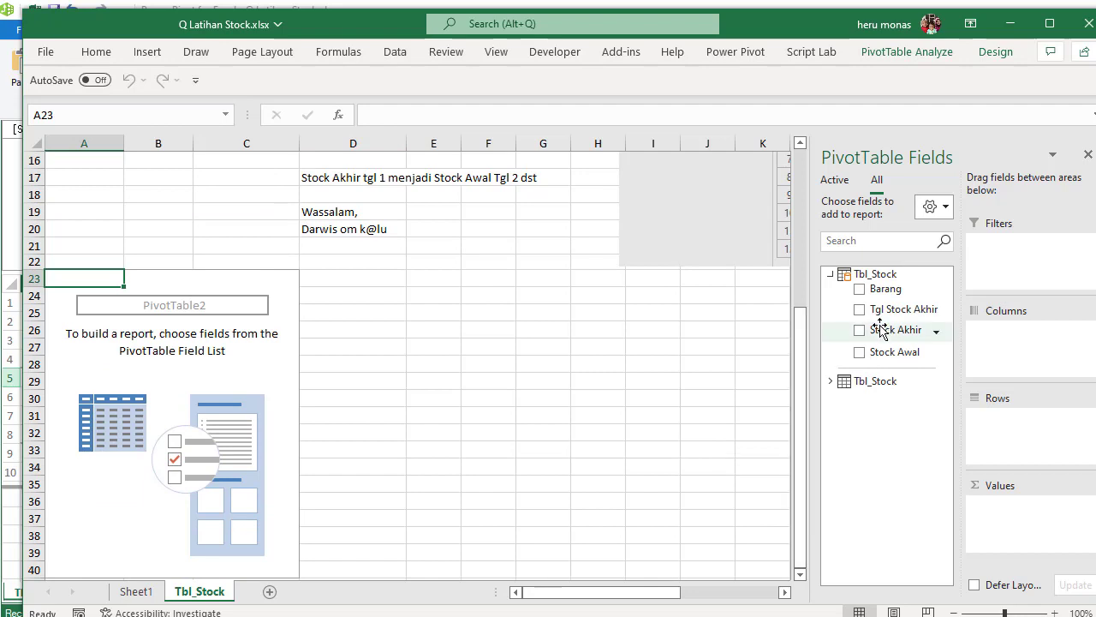
left_click_drag(886, 309, 1030, 433)
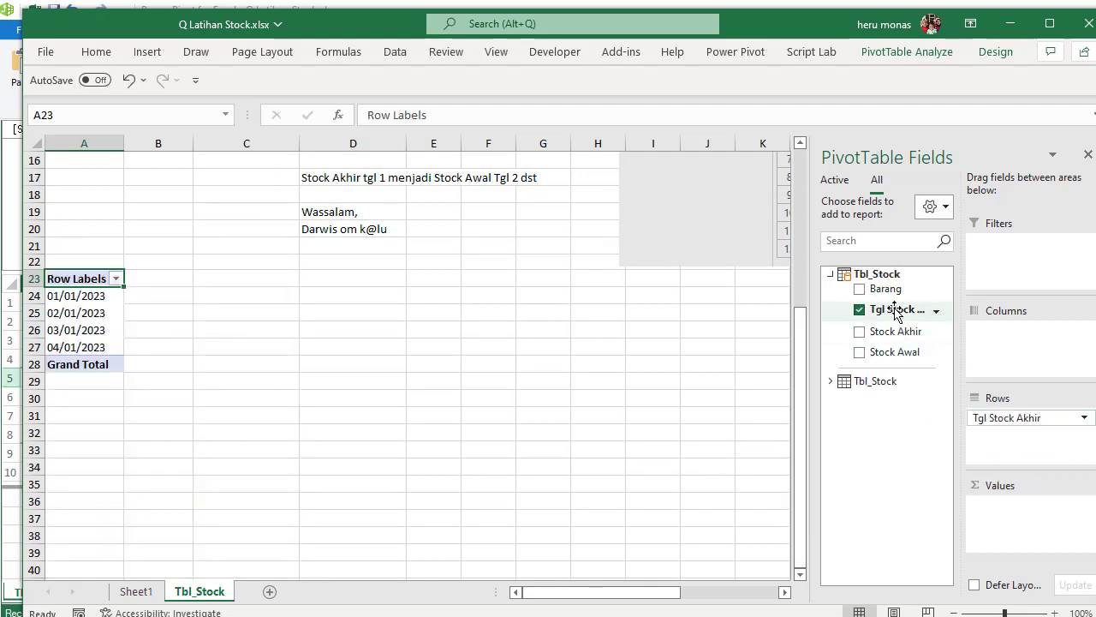
left_click_drag(886, 289, 1020, 443)
left_click_drag(908, 332, 1030, 511)
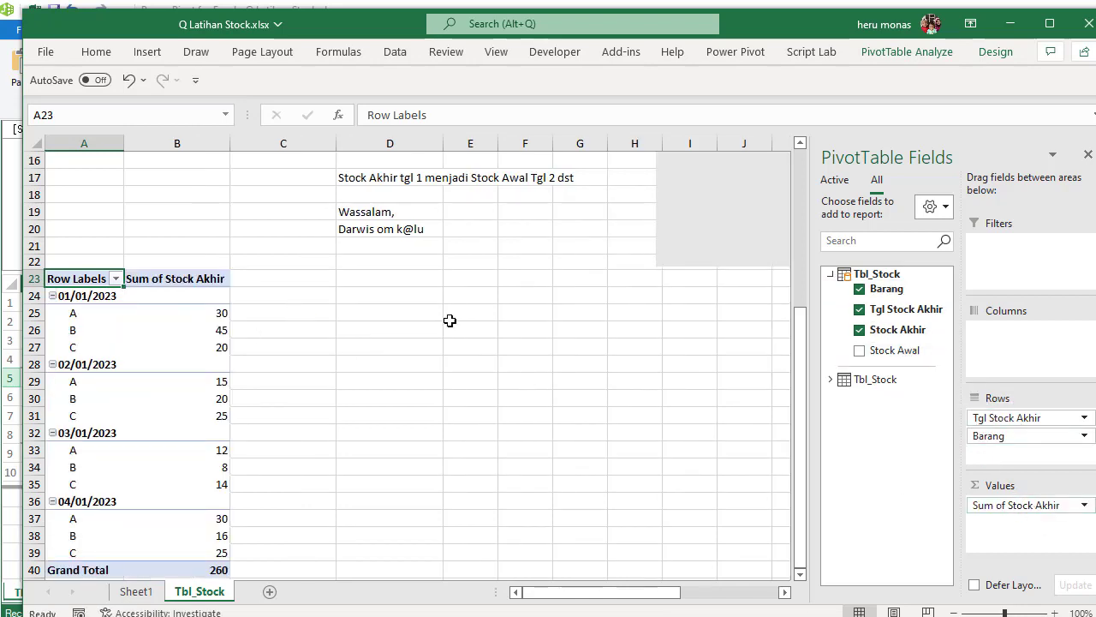
Set the report layout of the new PivotTable starting at cell A23 to tabular form
left_click_drag(803, 444, 795, 253)
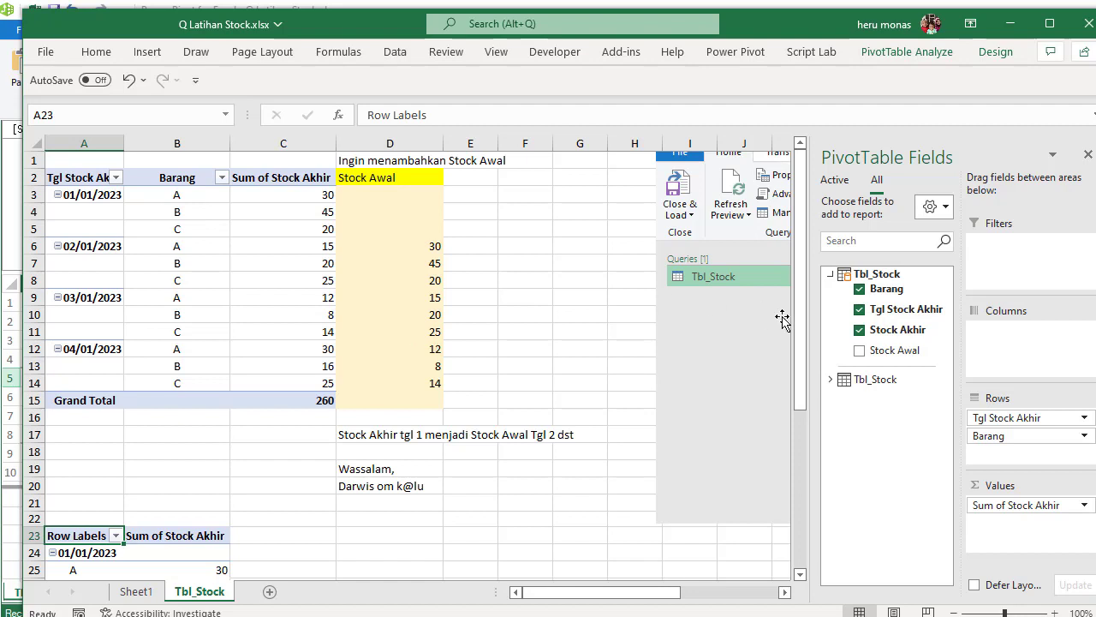
left_click_drag(802, 335, 800, 471)
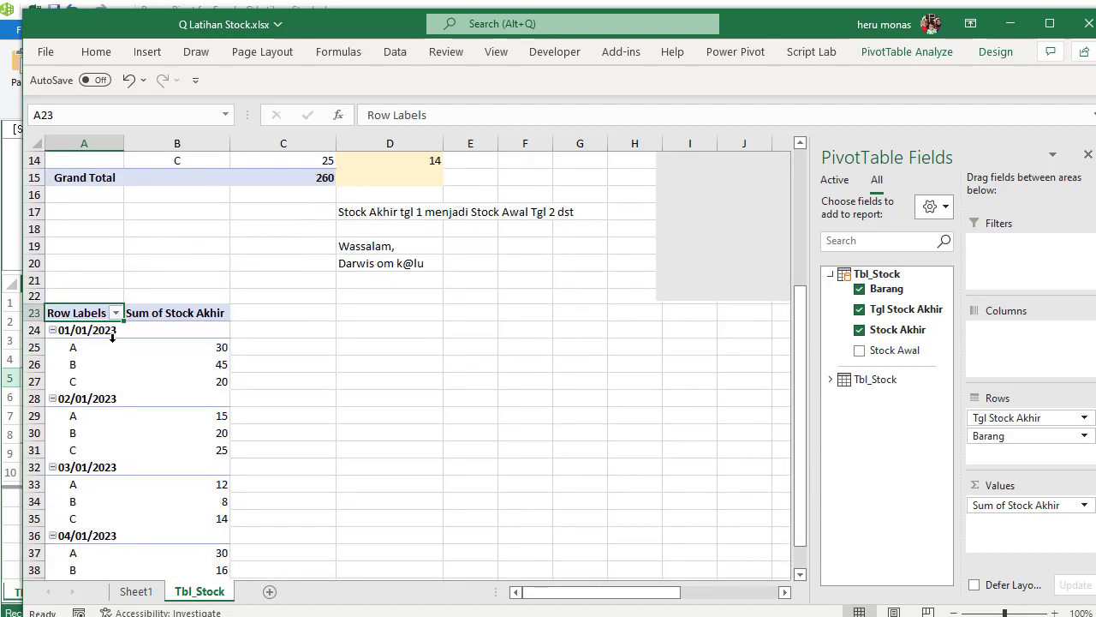
left_click(113, 337)
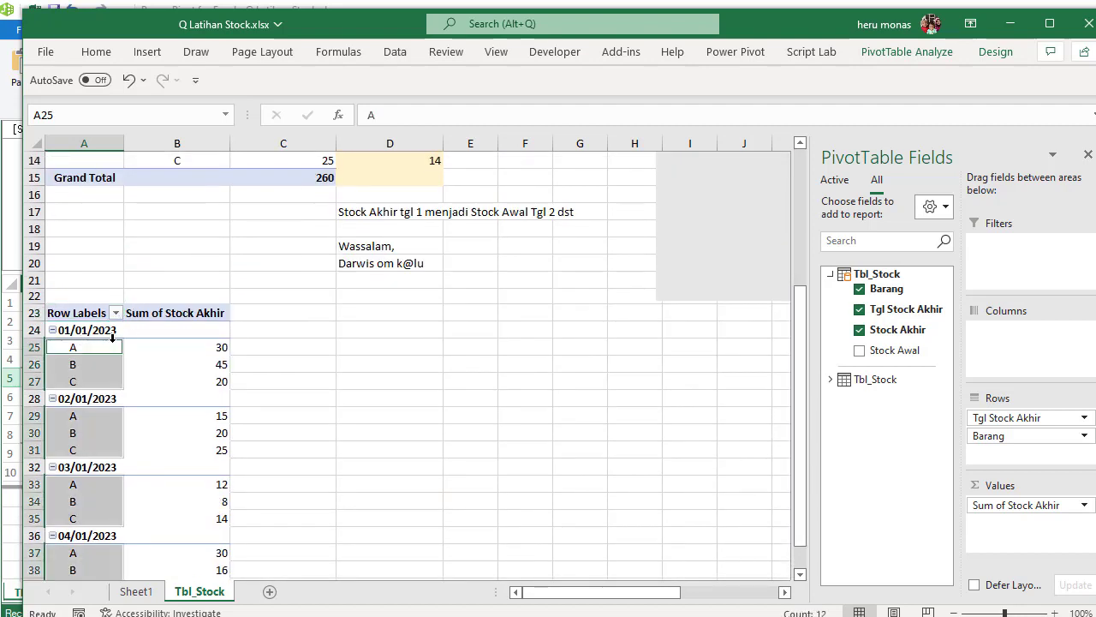
left_click(925, 57)
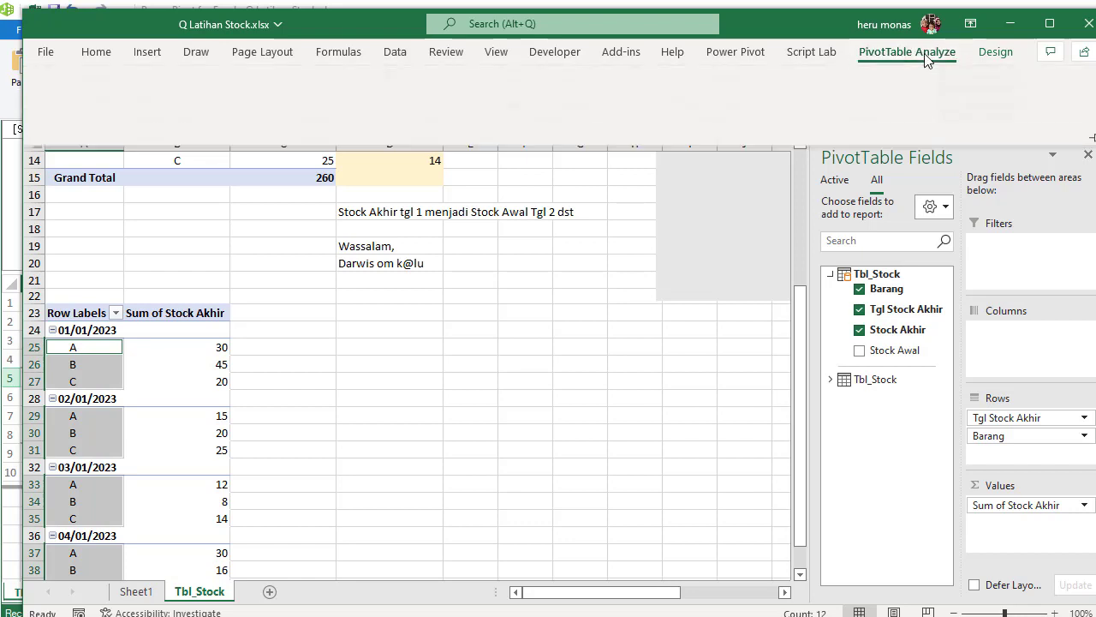
left_click(998, 53)
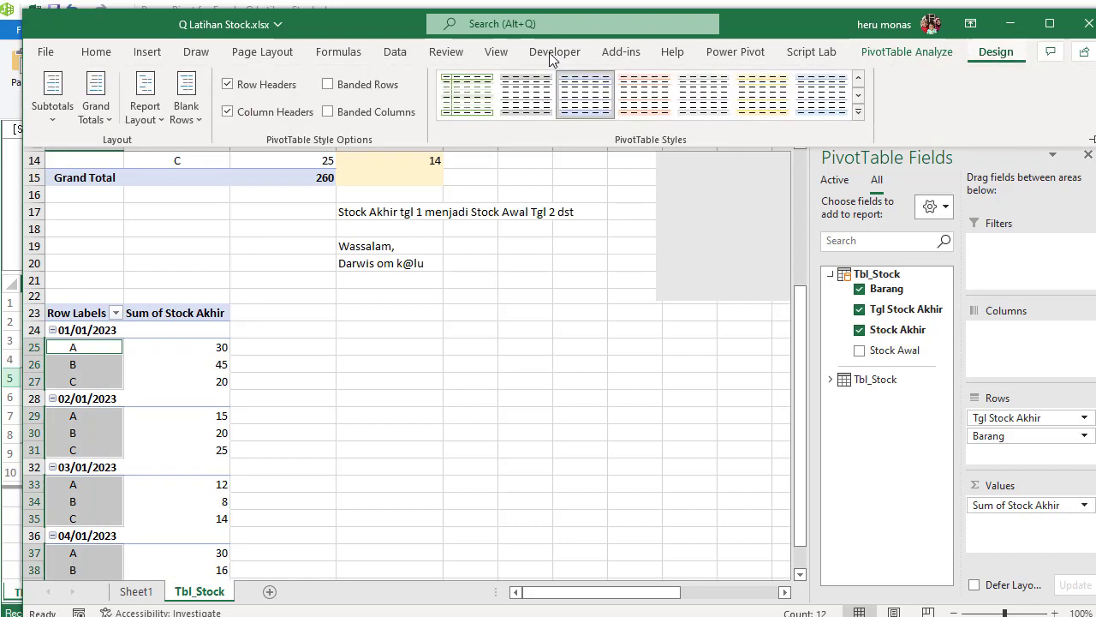
left_click(165, 120)
left_click(253, 238)
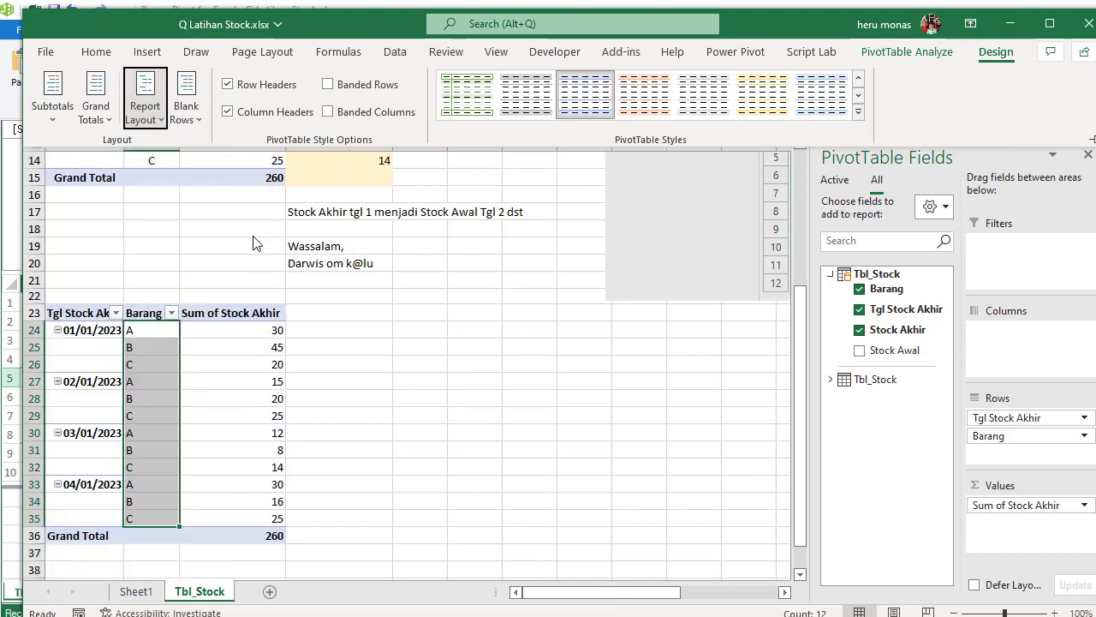
left_click(392, 415)
left_click(364, 412)
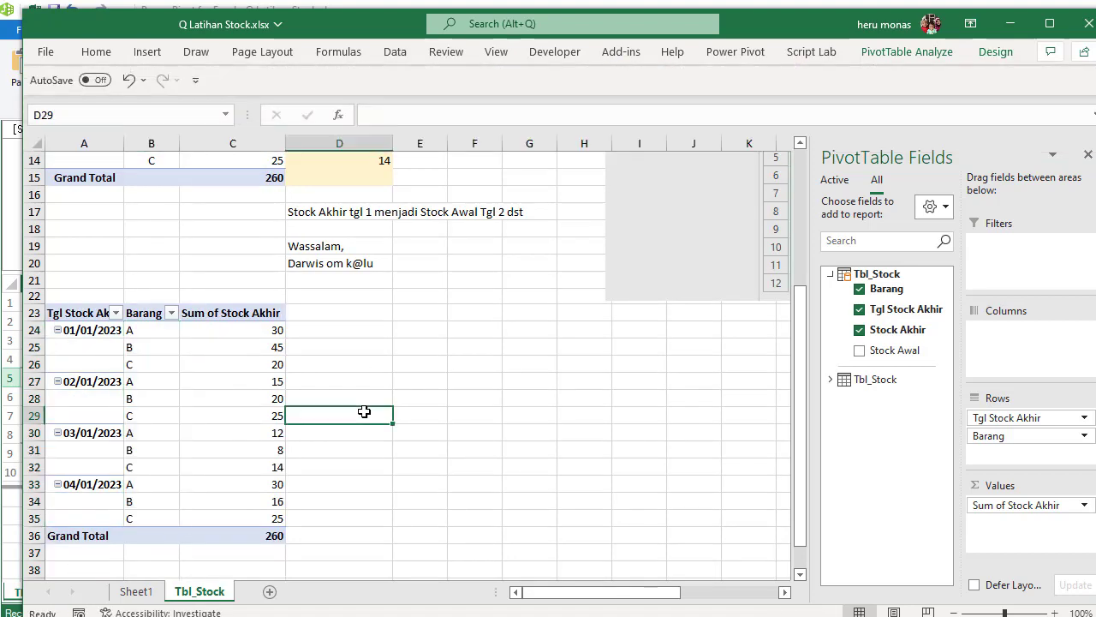
Add Stock Awal as a summed value in the new PivotTable and place it before Sum of Stock Akhir
left_click(228, 380)
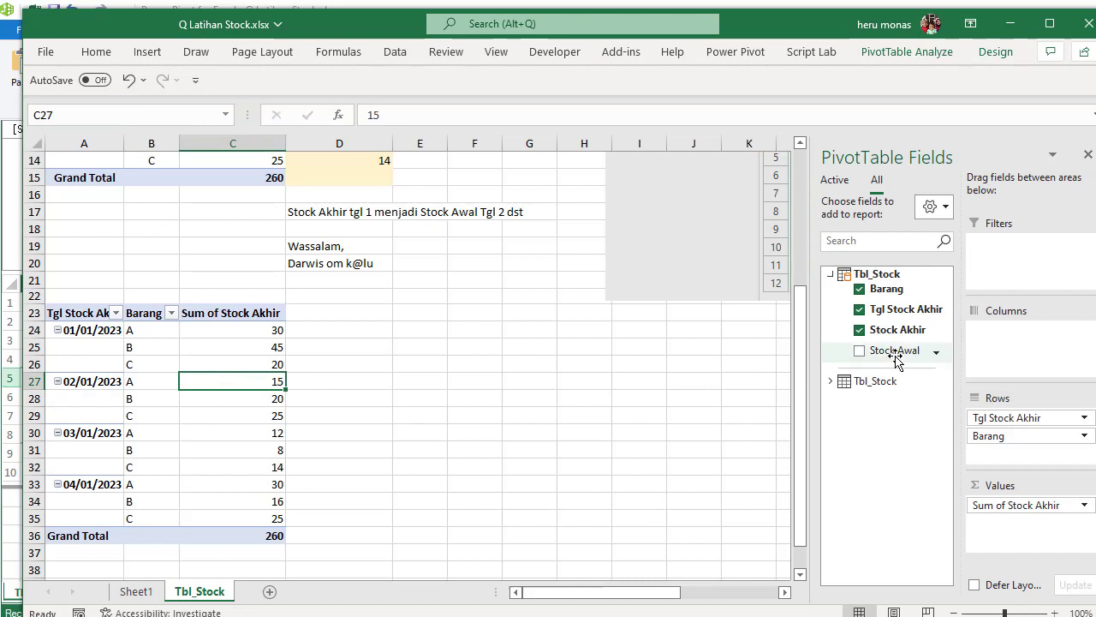
left_click_drag(895, 356, 1028, 542)
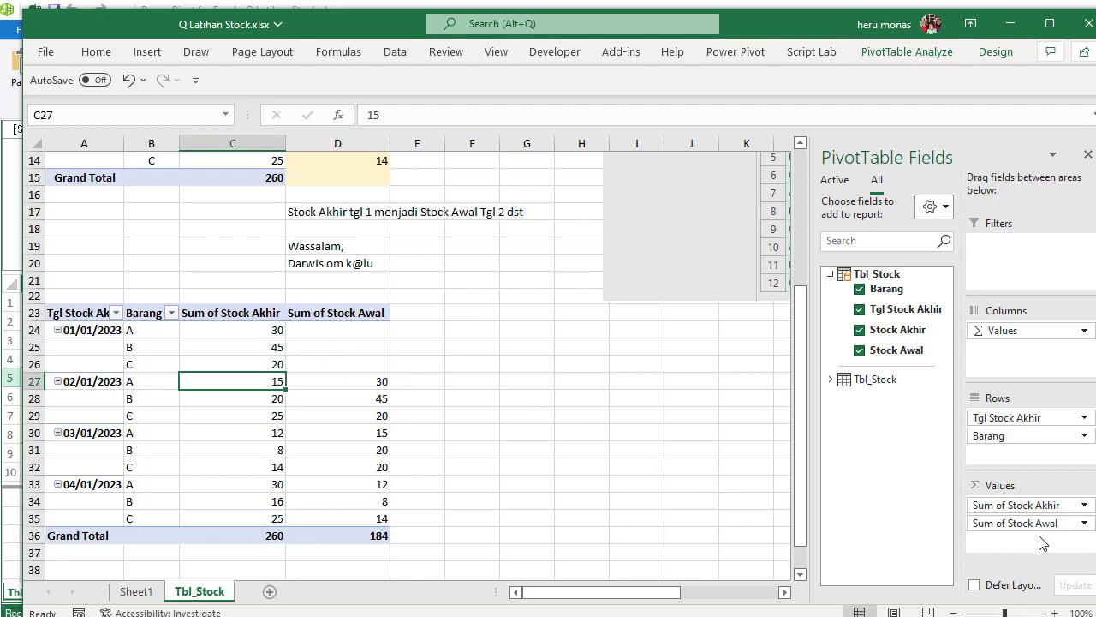
left_click_drag(1030, 524, 1033, 507)
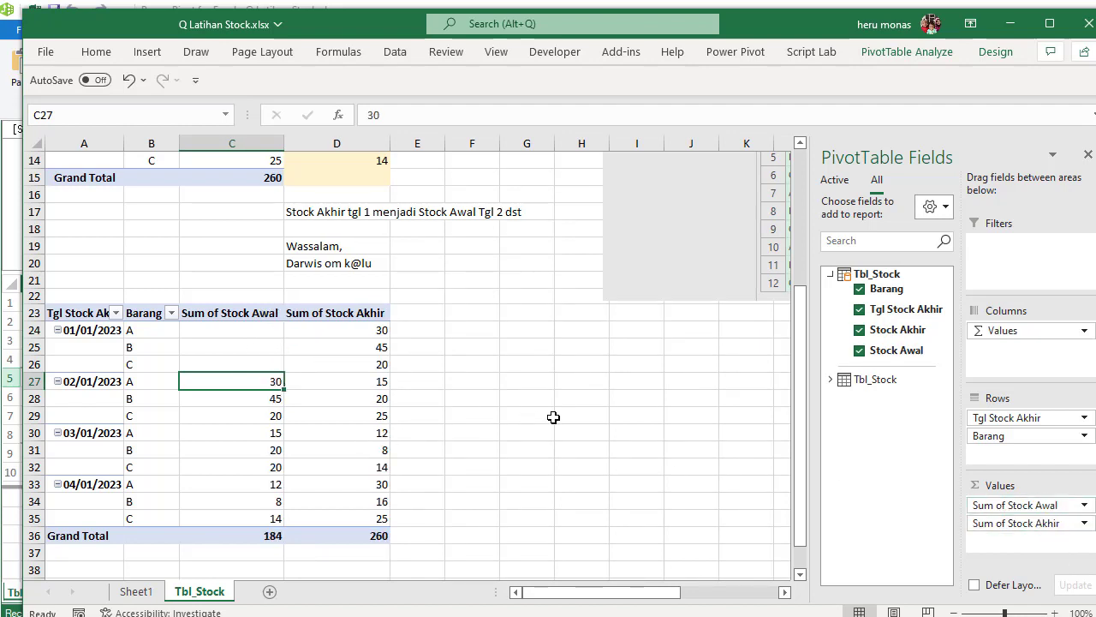
left_click(552, 417)
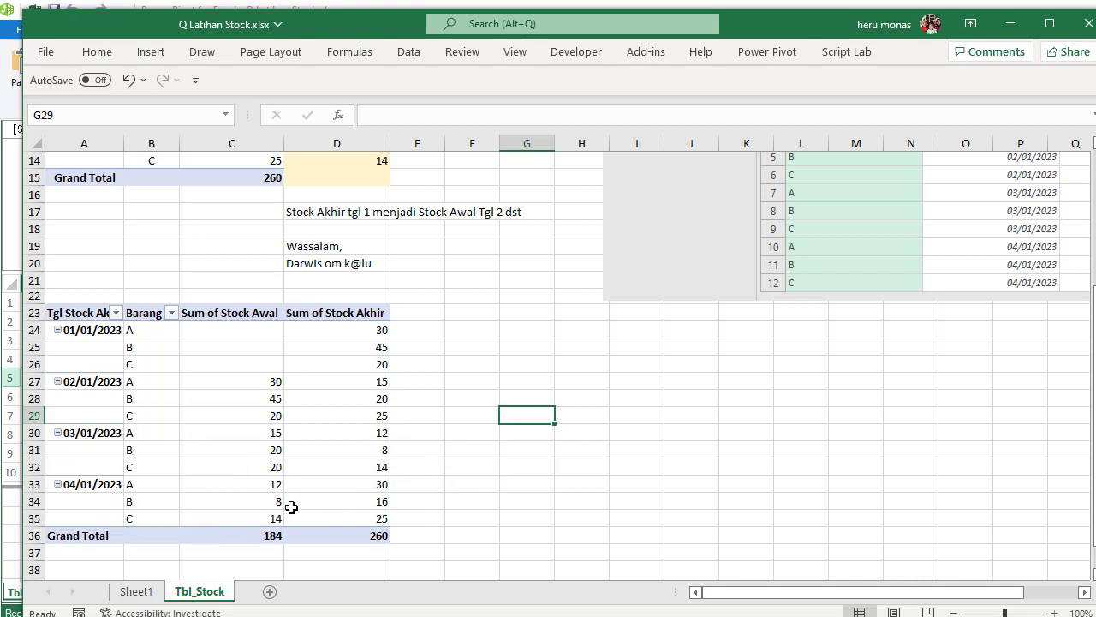
Set item A's Stock Akhir for 01-Jan to 500 in cell D3 of Sheet1
left_click(135, 592)
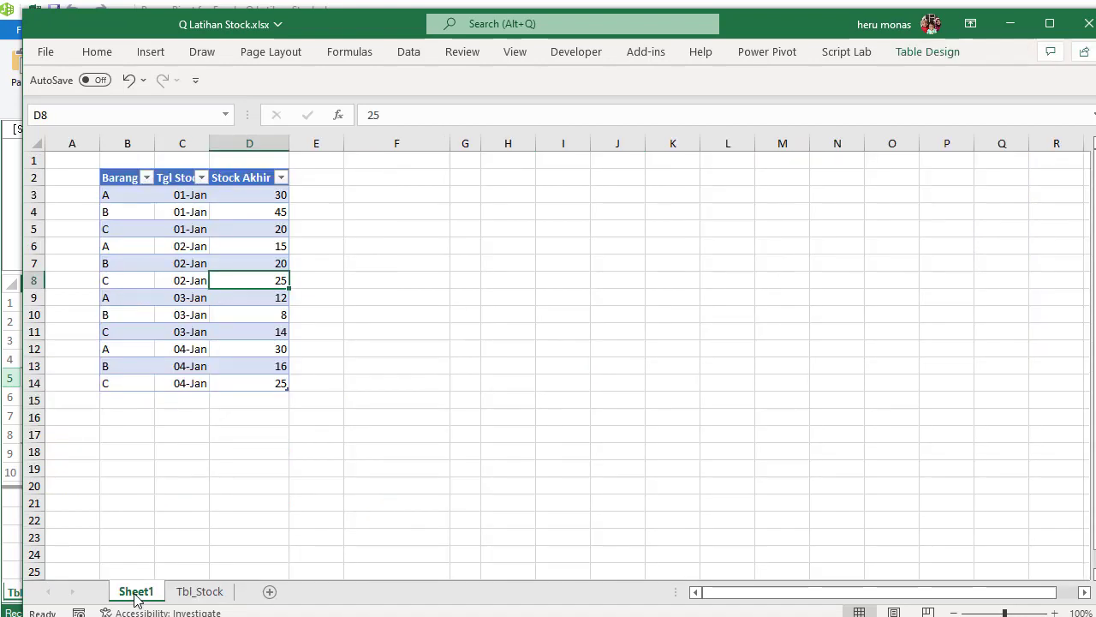
left_click(281, 196)
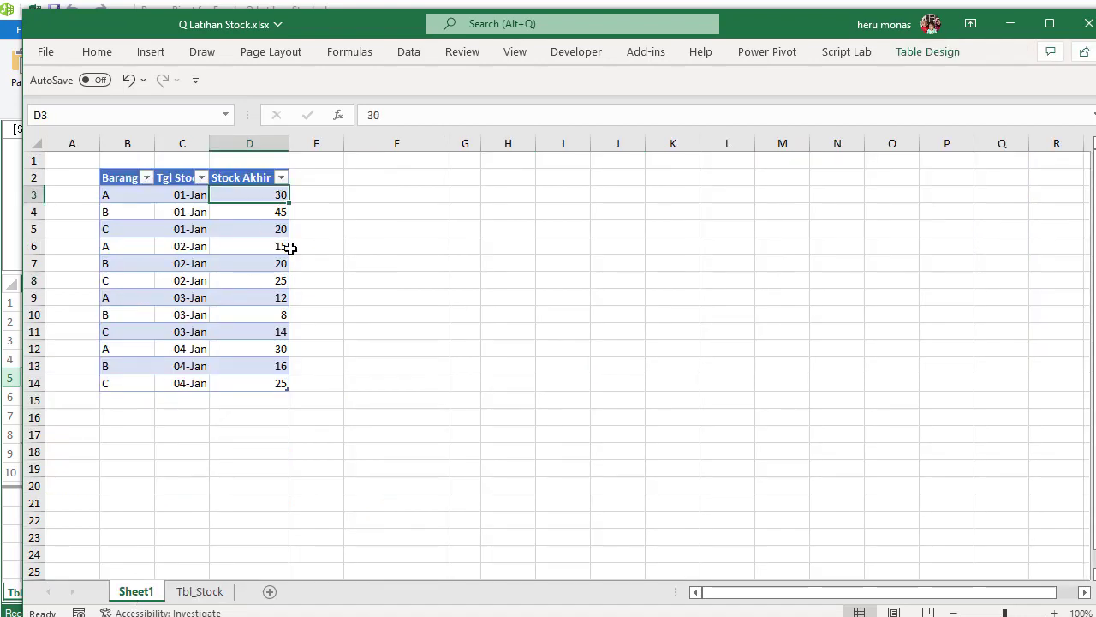
type("500")
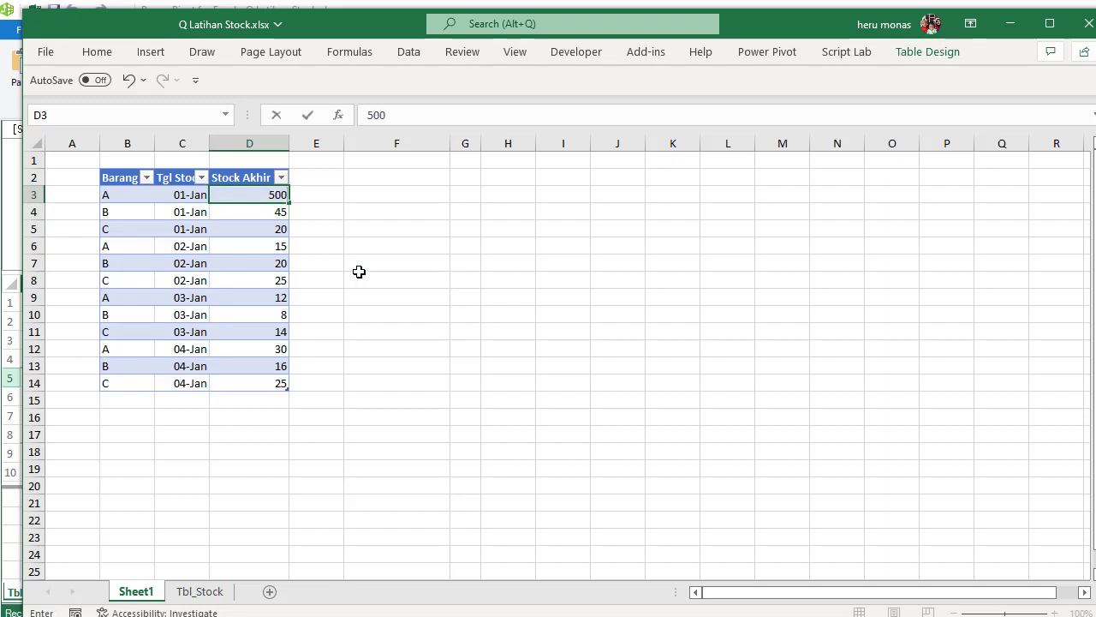
left_click(378, 286)
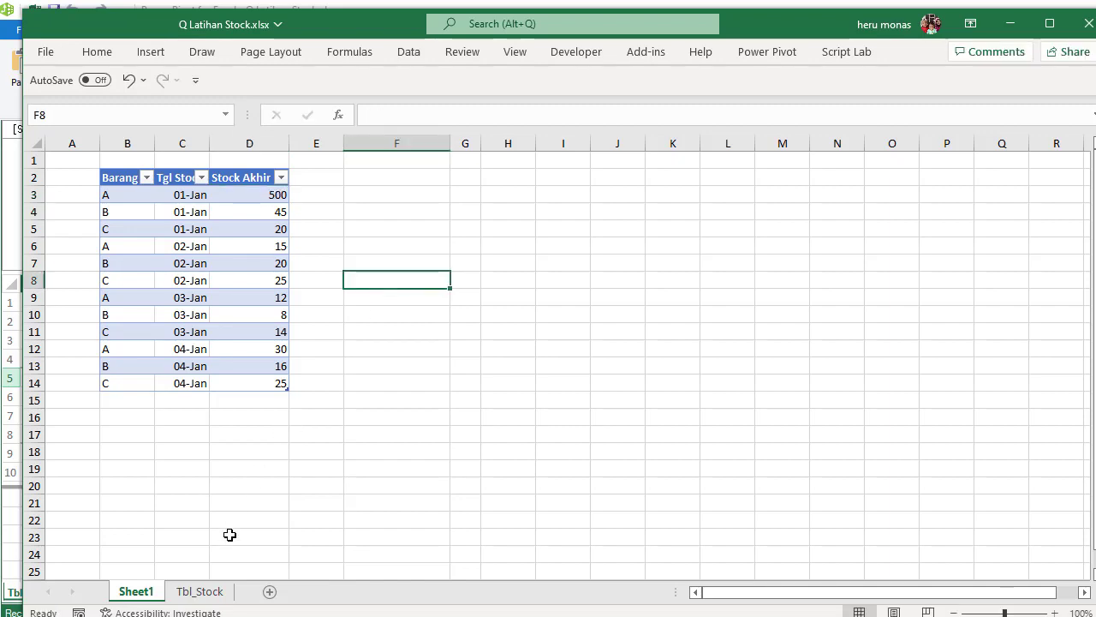
Refresh all the workbook's data so the Tbl_Stock worksheet's PivotTables use the edited source value
left_click(202, 593)
left_click(352, 413)
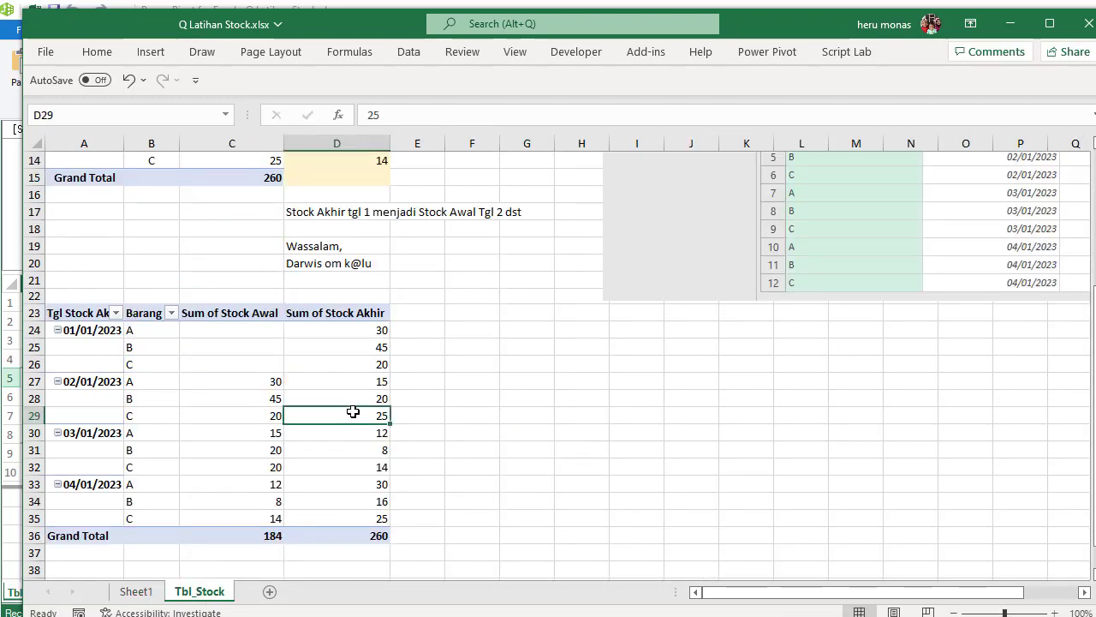
left_click(396, 54)
left_click(151, 88)
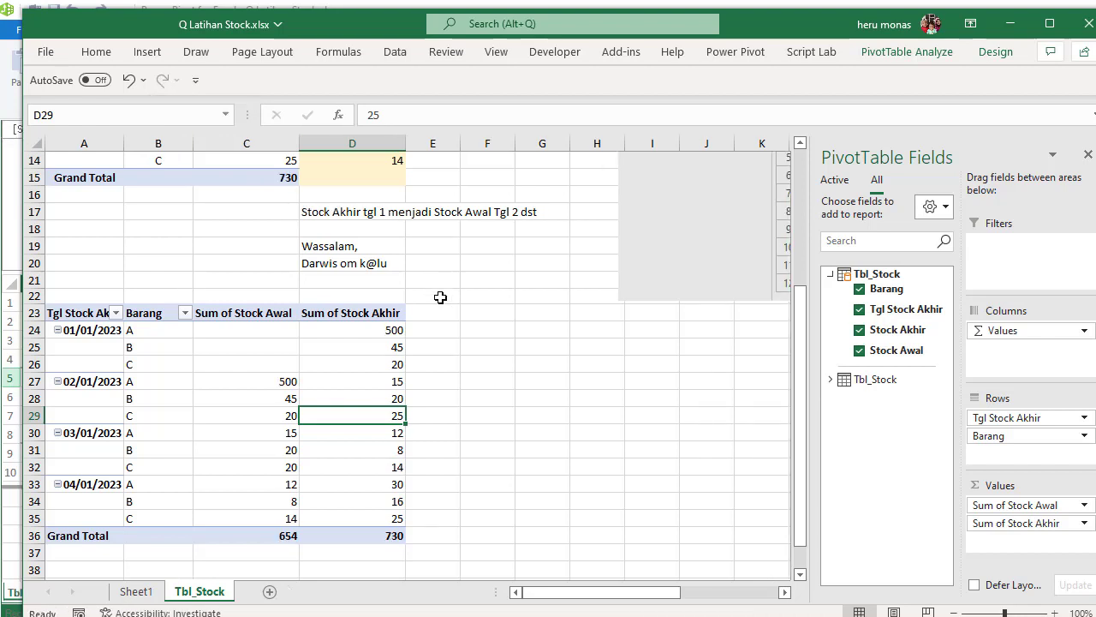
Compare item A's Stock Awal on each date with its Stock Akhir from the previous date in the PivotTable
left_click(289, 385)
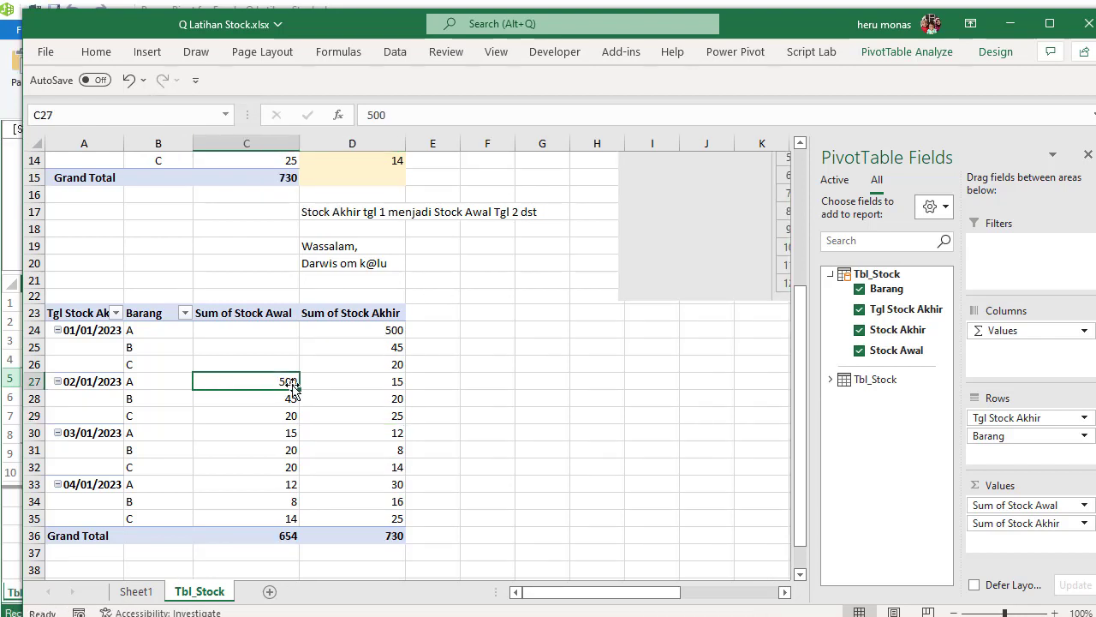
left_click(390, 332)
left_click(282, 381)
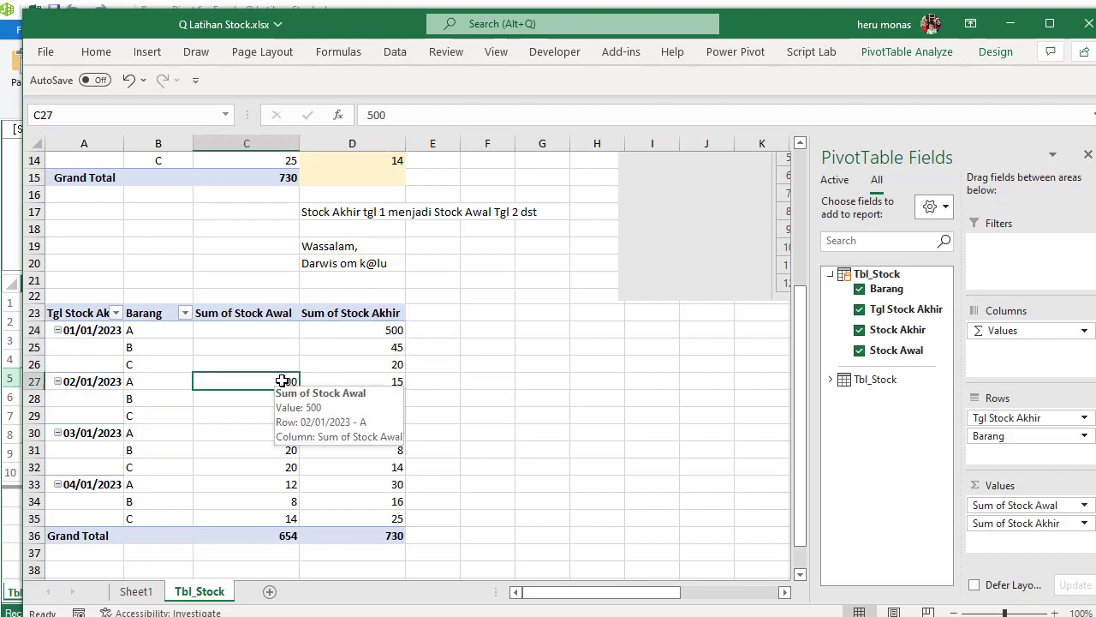
left_click(389, 379)
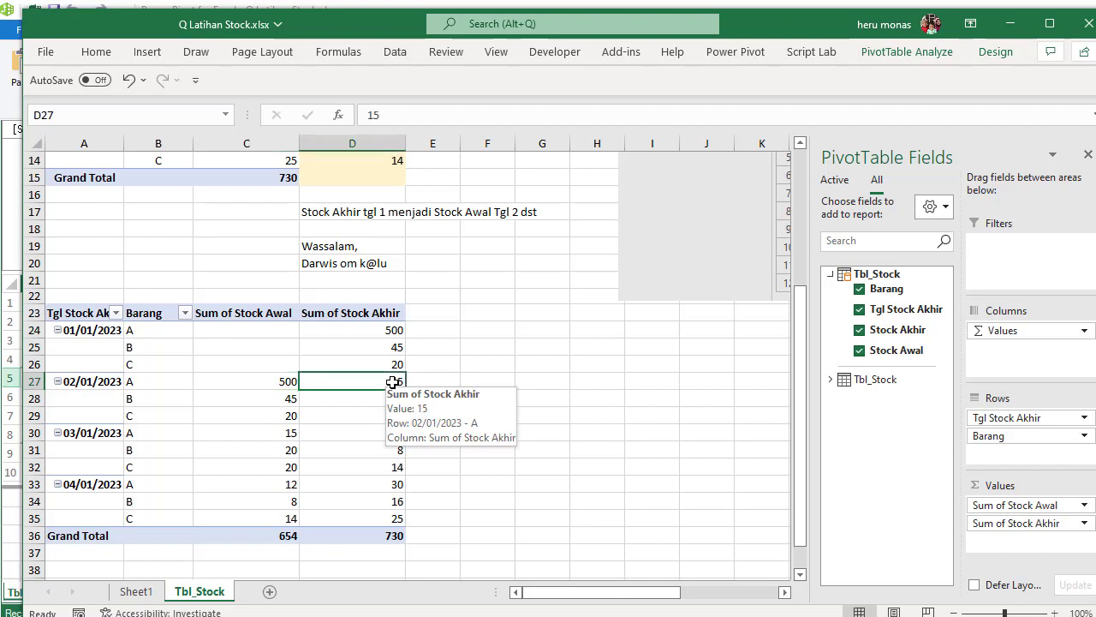
left_click(279, 434)
left_click(521, 428)
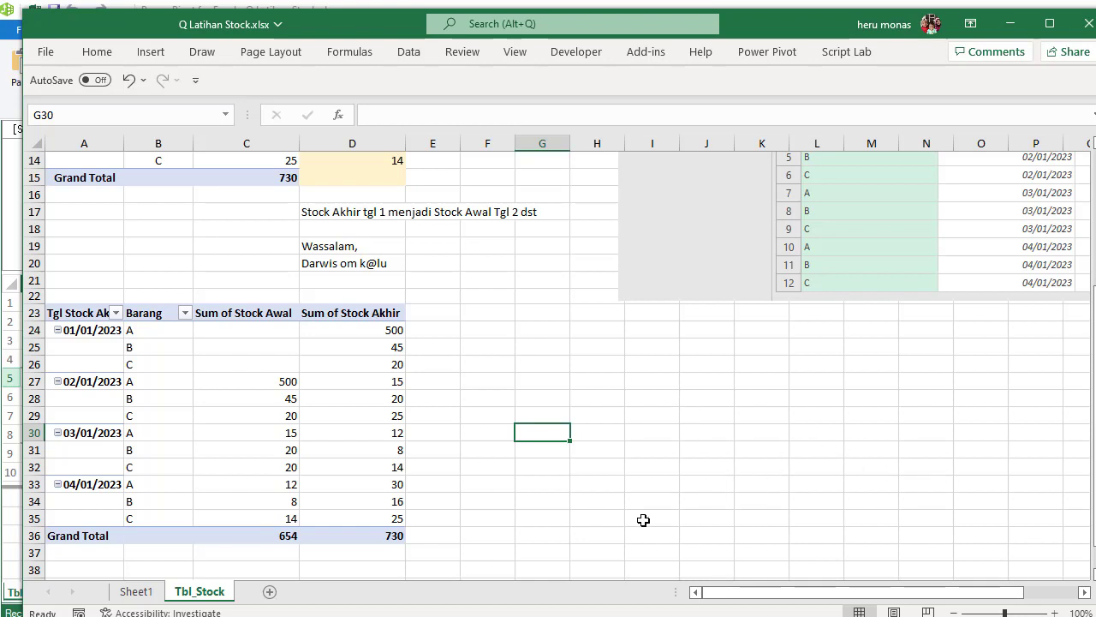
Switch to the Power Pivot window and review the CALCULATE, ALLEXCEPT and EARLIER parts of the Stock Awal formula
mouse_move(455, 518)
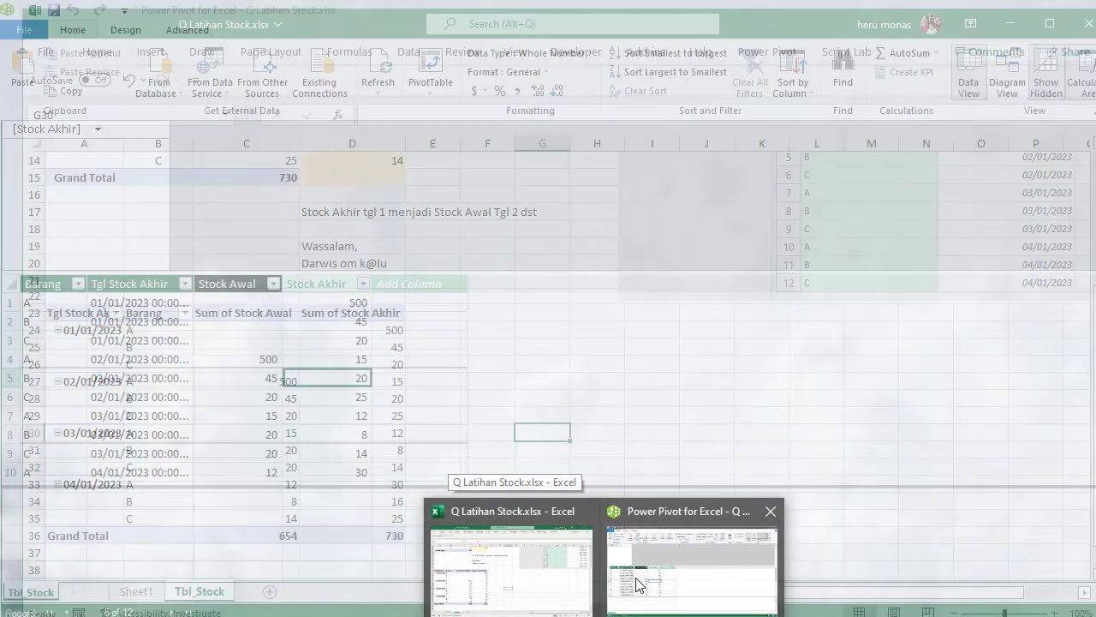
left_click(641, 582)
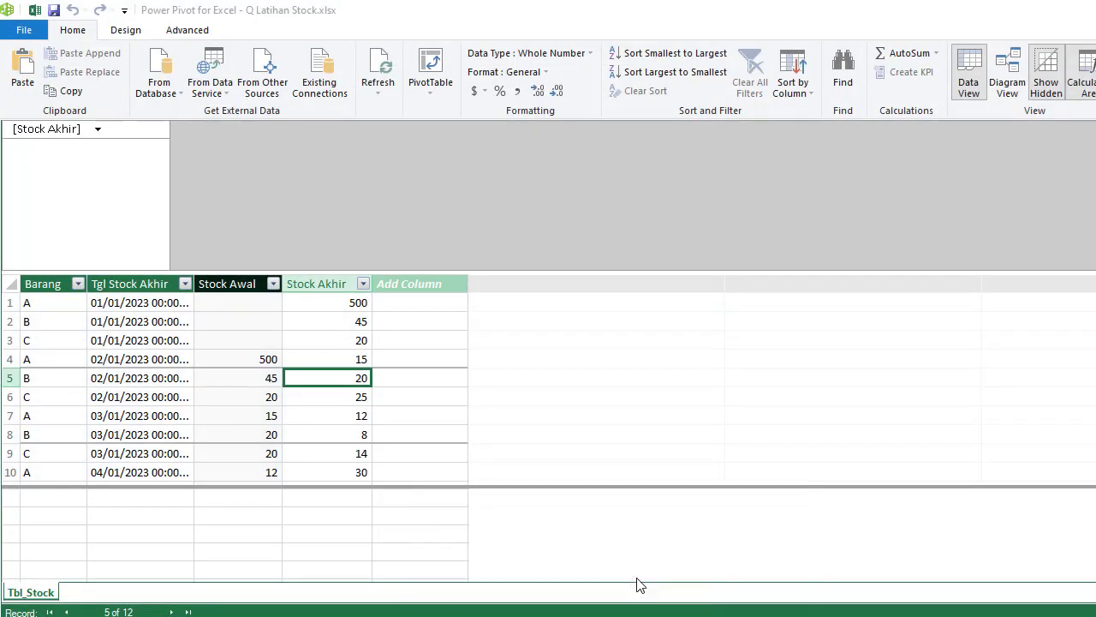
left_click(250, 359)
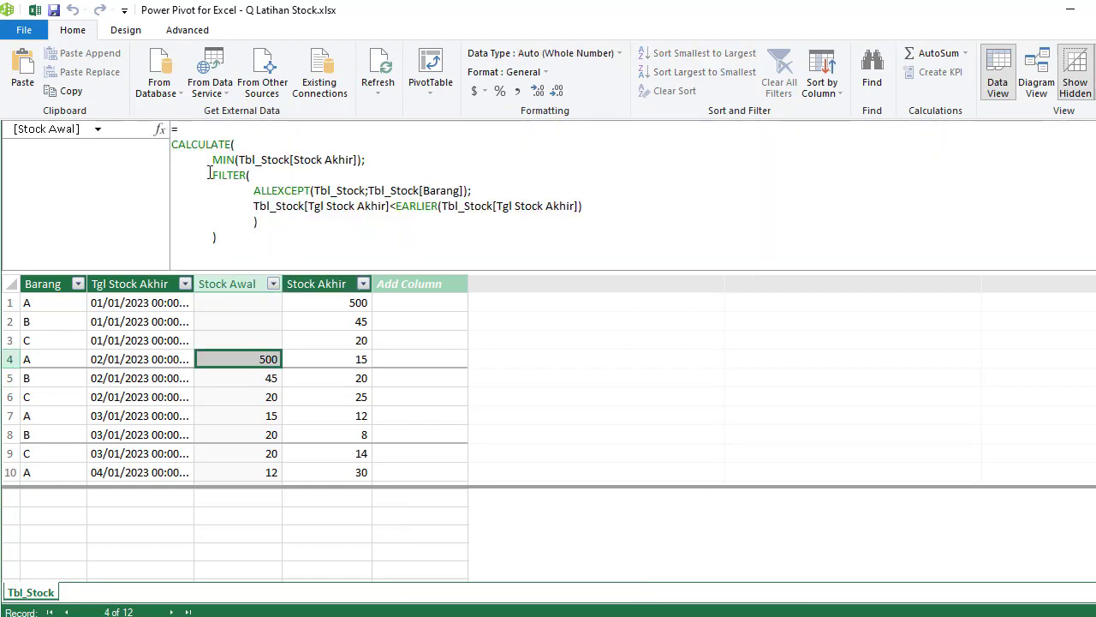
left_click(172, 142)
left_click_drag(173, 142, 309, 191)
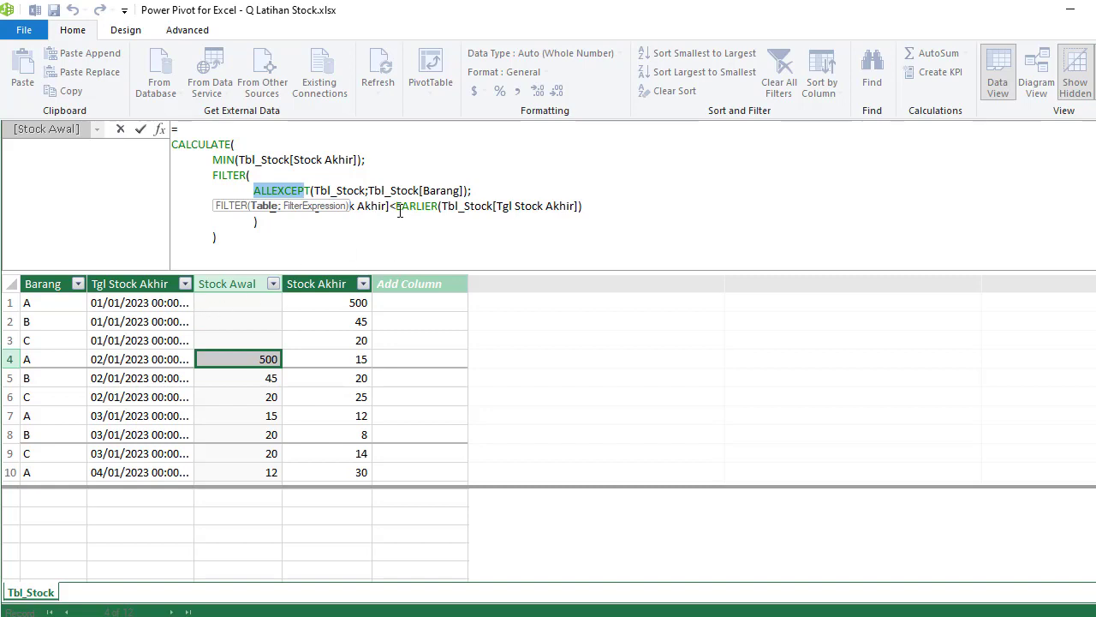
left_click_drag(396, 207, 595, 210)
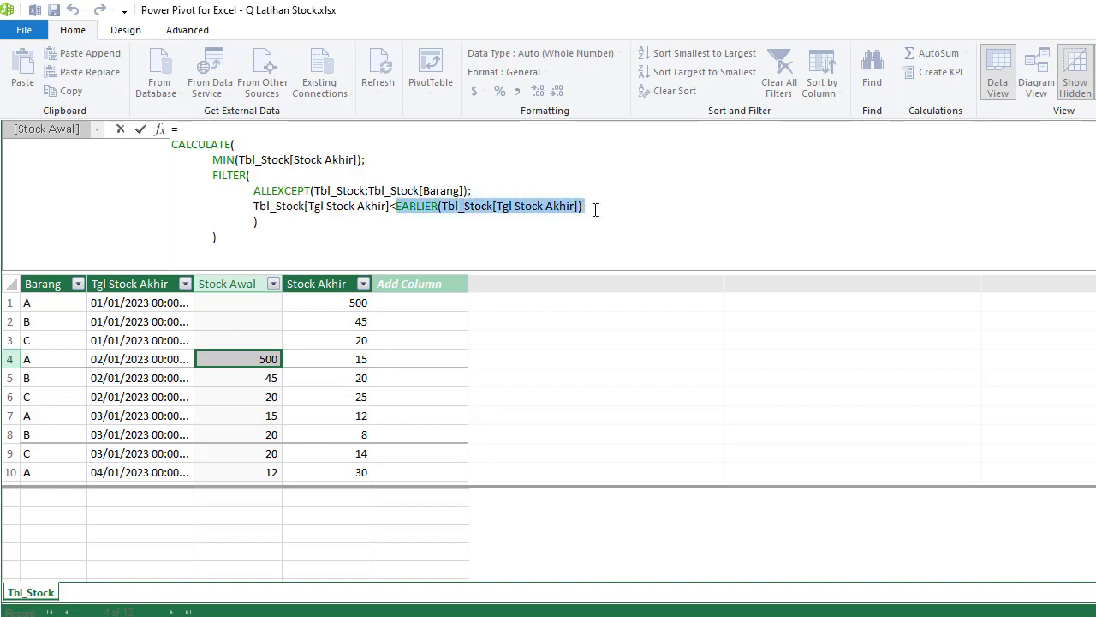
left_click_drag(255, 190, 346, 187)
left_click(17, 363)
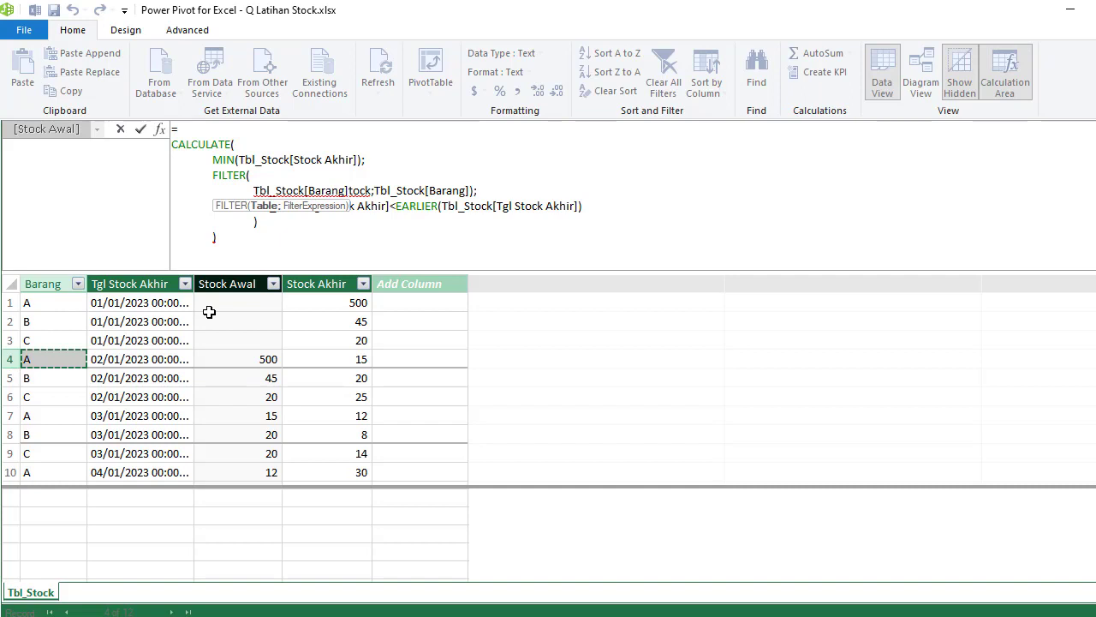
key("BackSpace")
key("BackSpace")
key("BackSpace")
key("BackSpace")
key("BackSpace")
key("BackSpace")
key("BackSpace")
key("BackSpace")
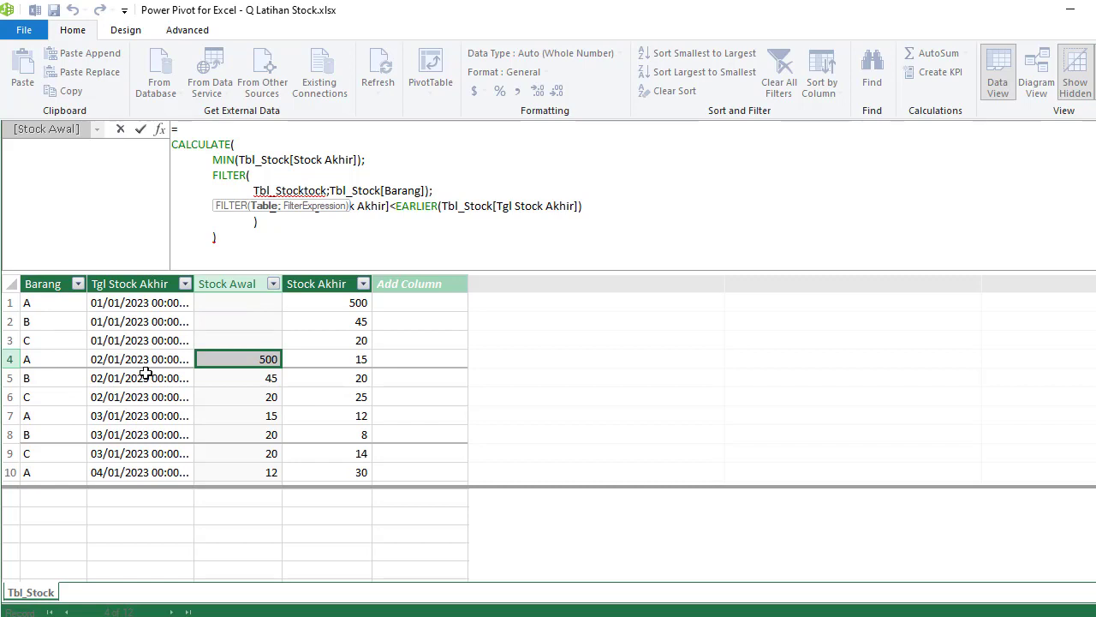
left_click(398, 206)
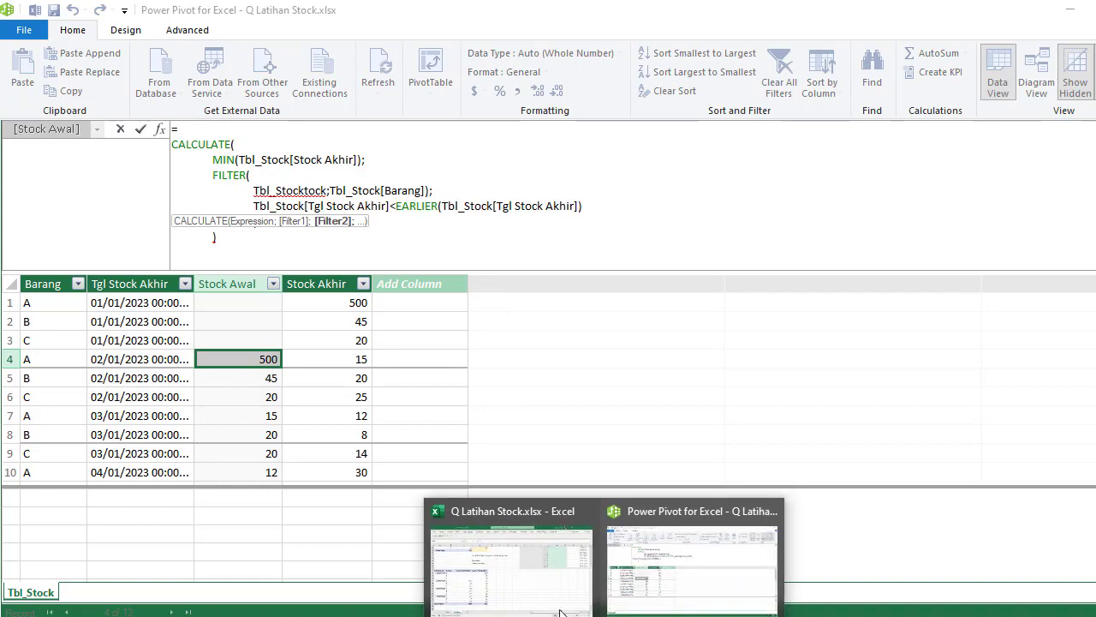
Switch back to the Tbl_Stock worksheet in Excel to view the finished PivotTable
left_click(540, 604)
left_click(483, 477)
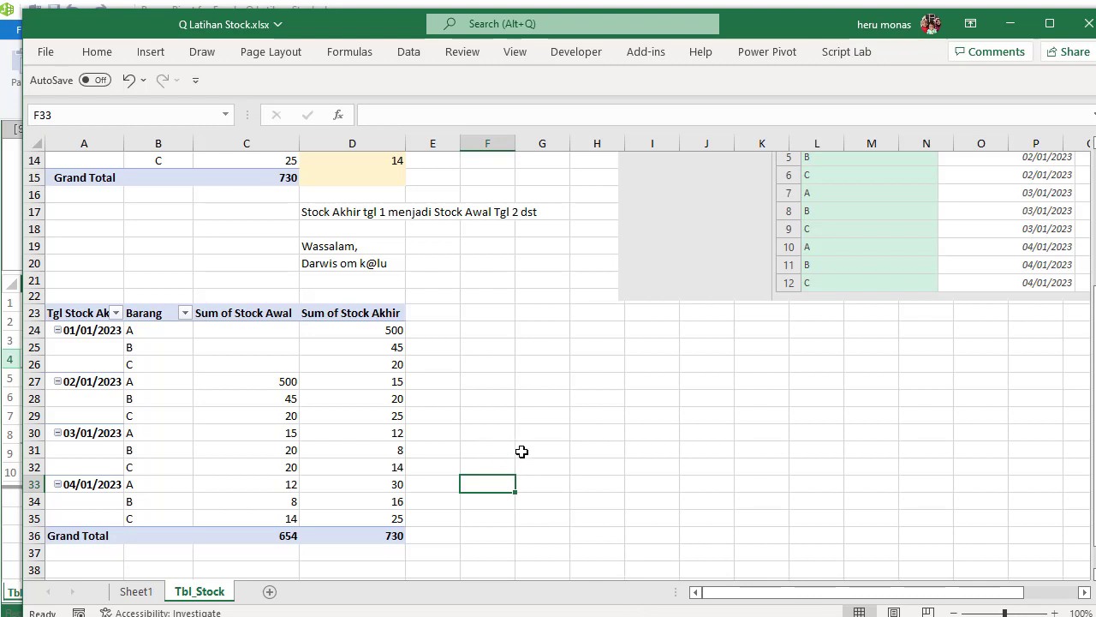
left_click(711, 614)
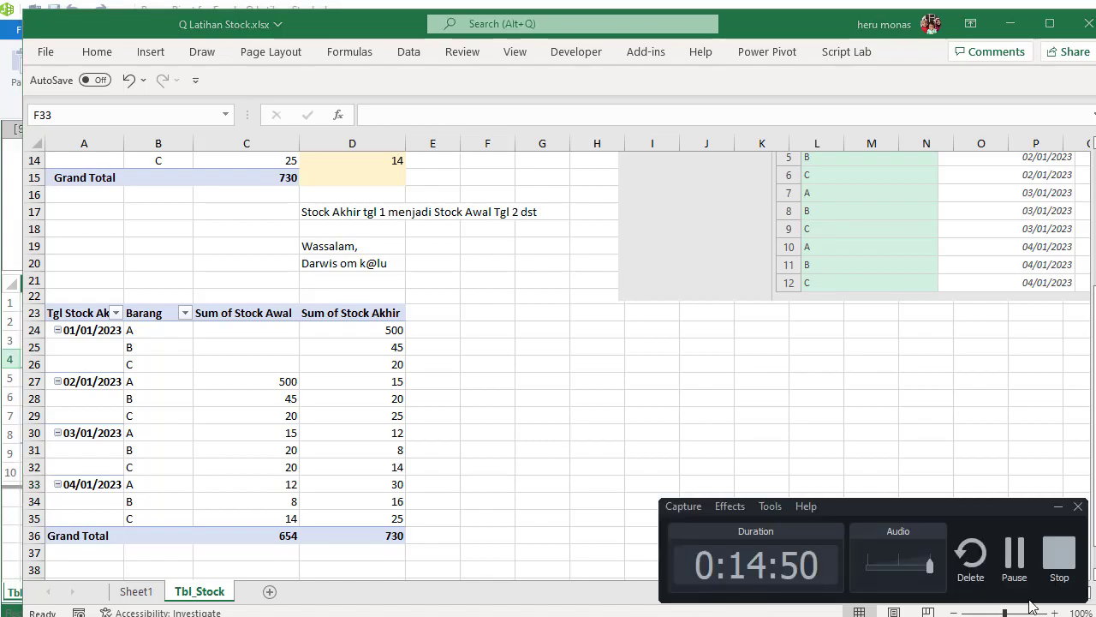